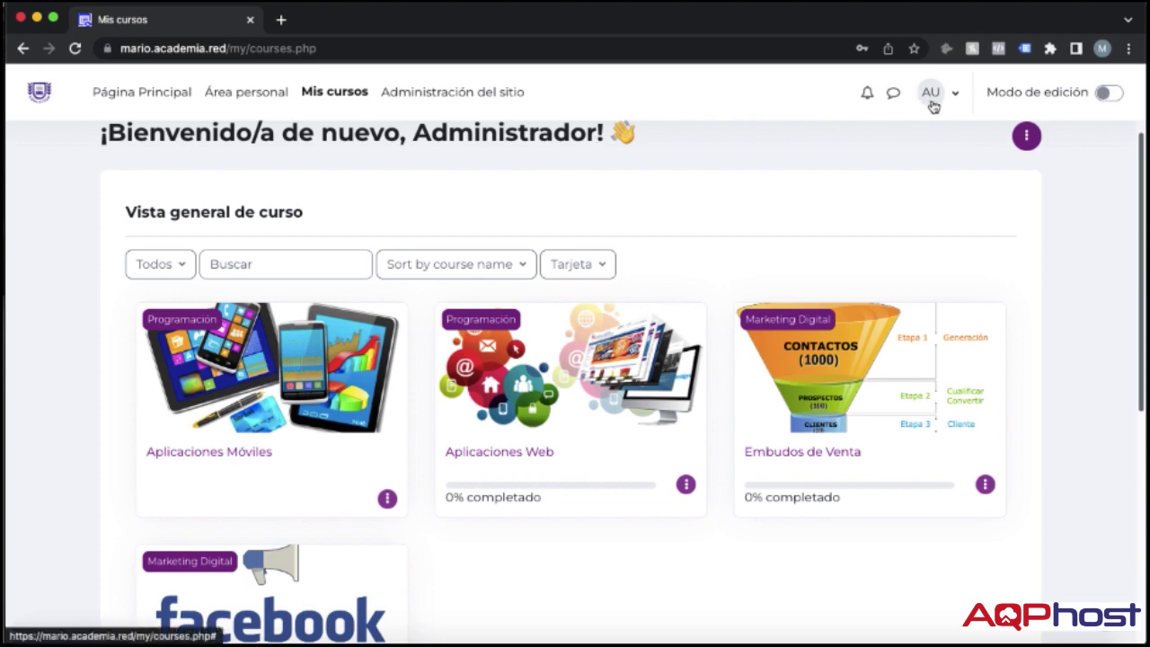
- Compare the administrator's and the teacher's Mis cursos pages, checking the footer for which account is logged in
scroll(670, 372, "down", 5)
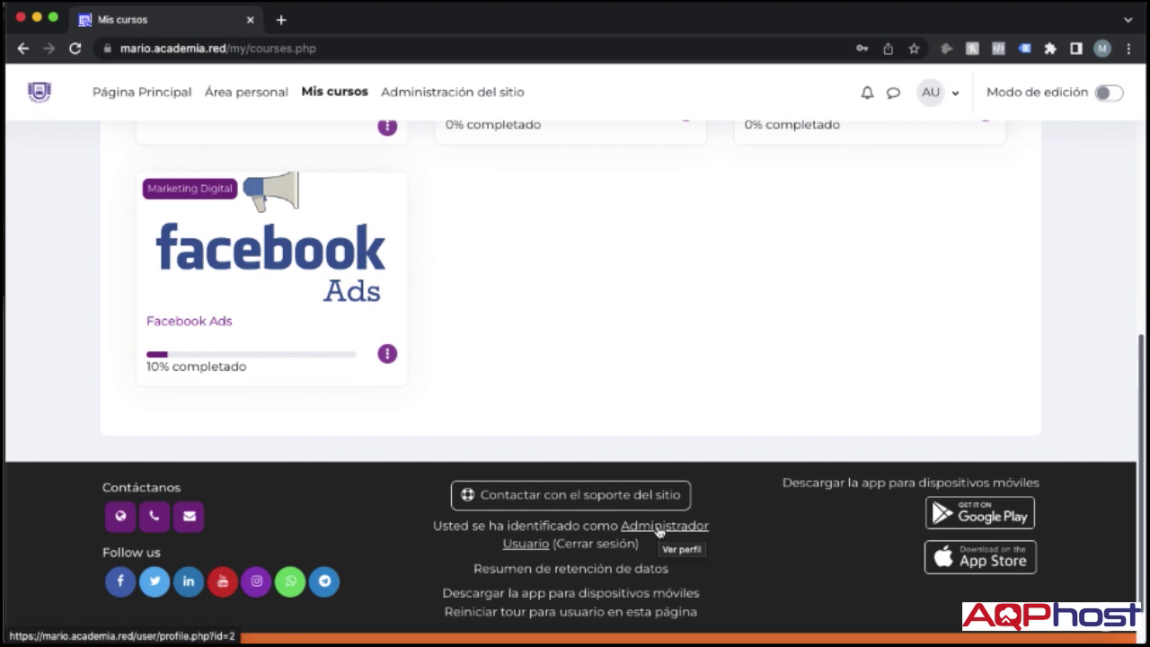
scroll(503, 253, "up", 10)
scroll(503, 253, "up", 1)
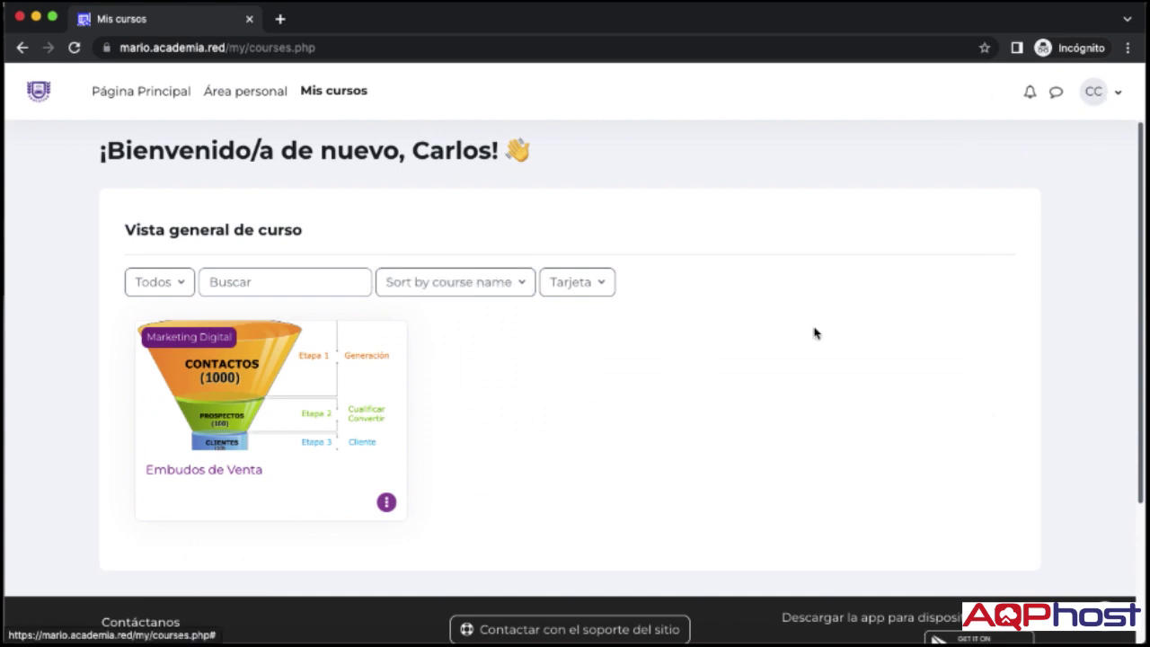
scroll(847, 311, "down", 3)
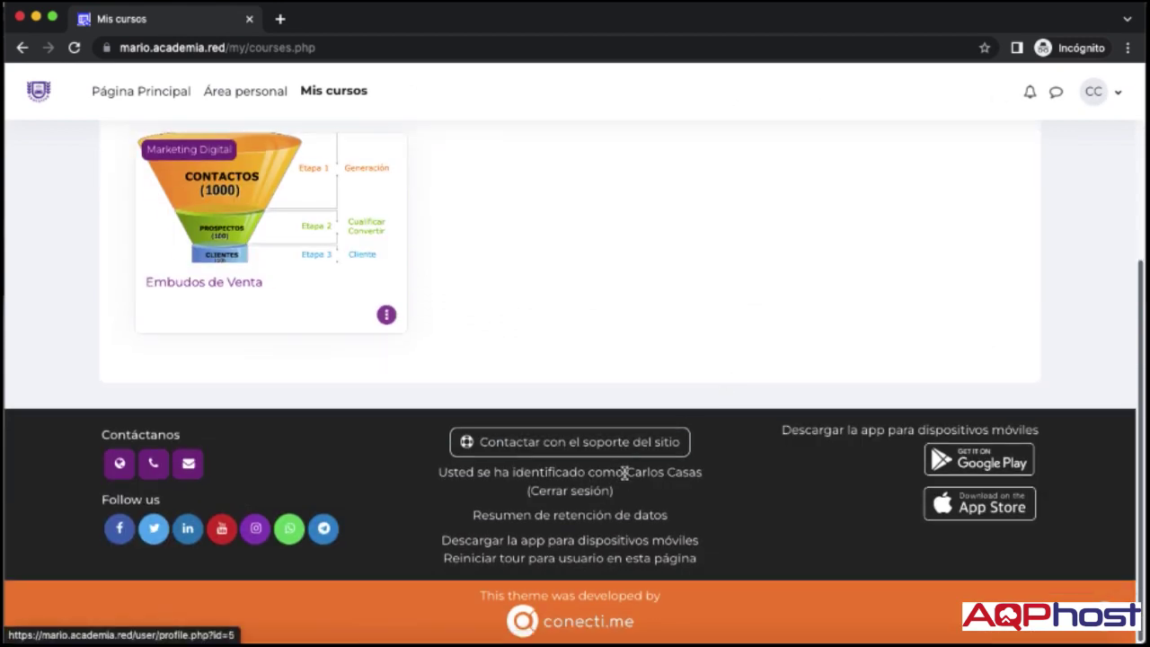
left_click_drag(622, 472, 701, 469)
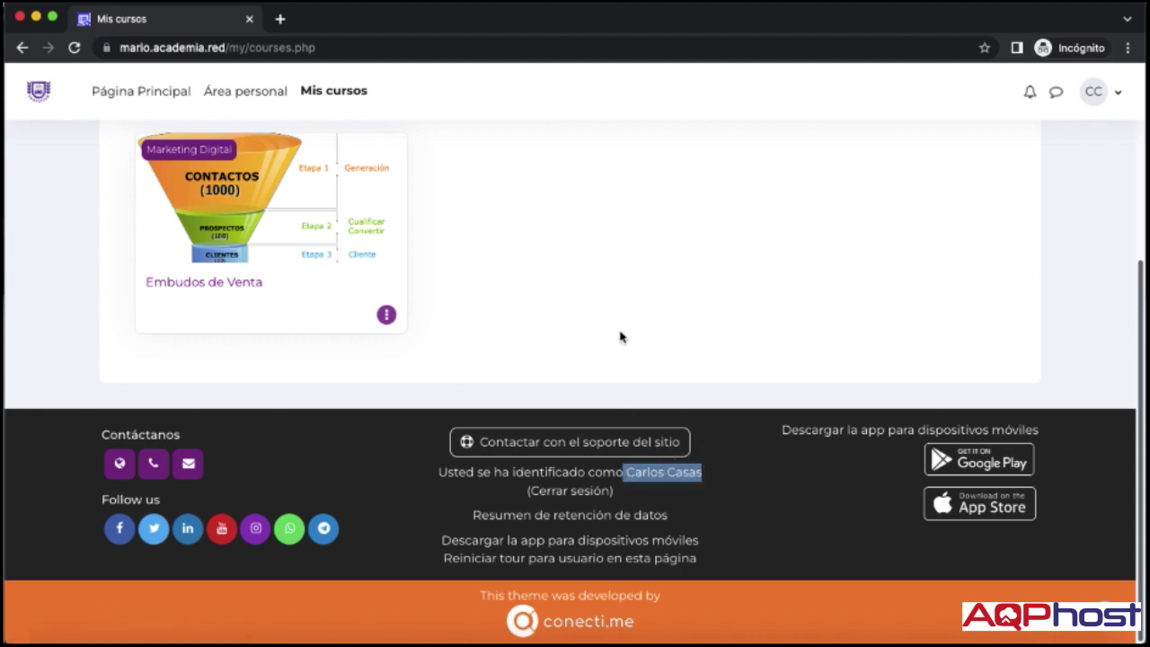
left_click(559, 296)
scroll(559, 297, "up", 3)
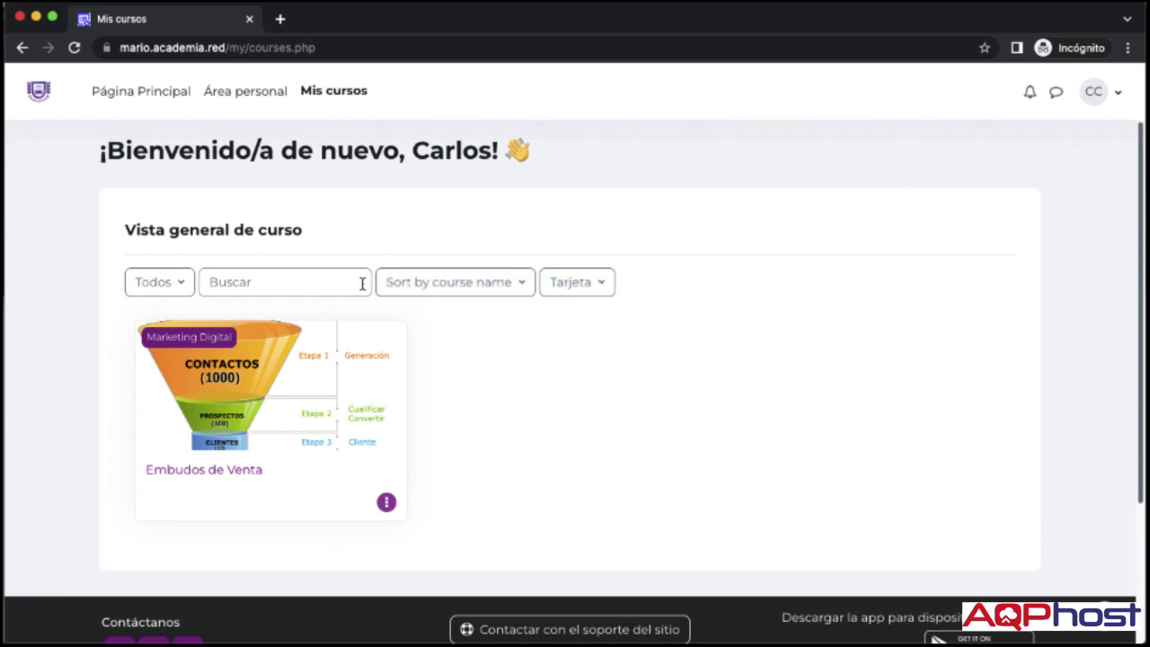
- Open the Embudos de Venta course and go to its Reutilización de curso page
left_click(244, 404)
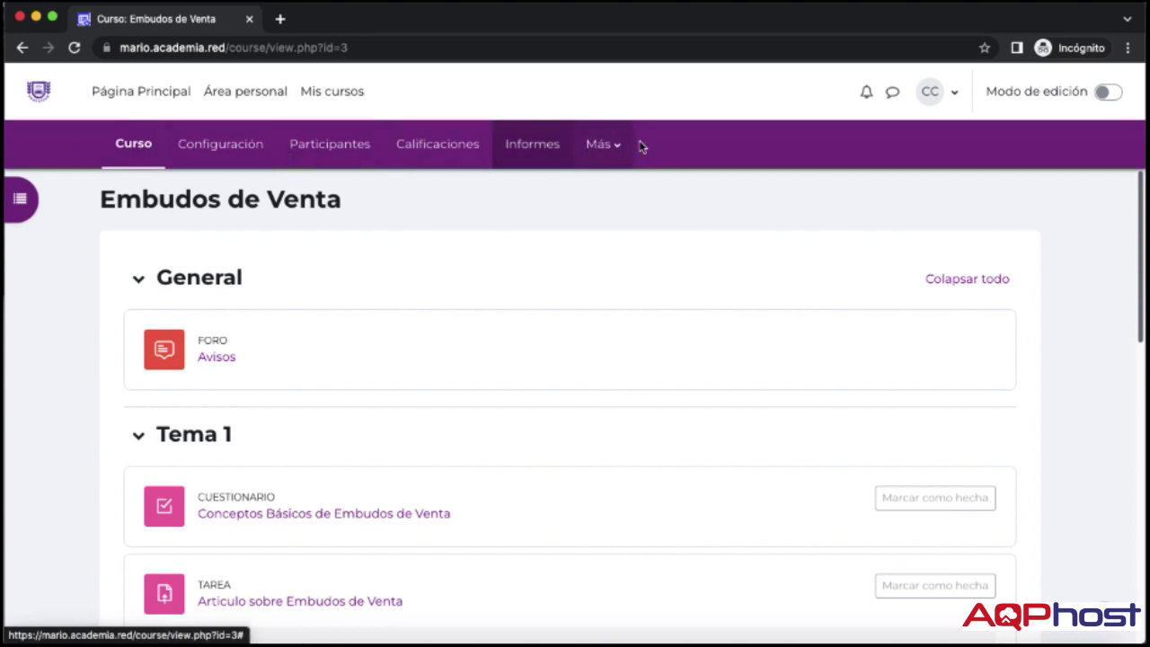
left_click(618, 156)
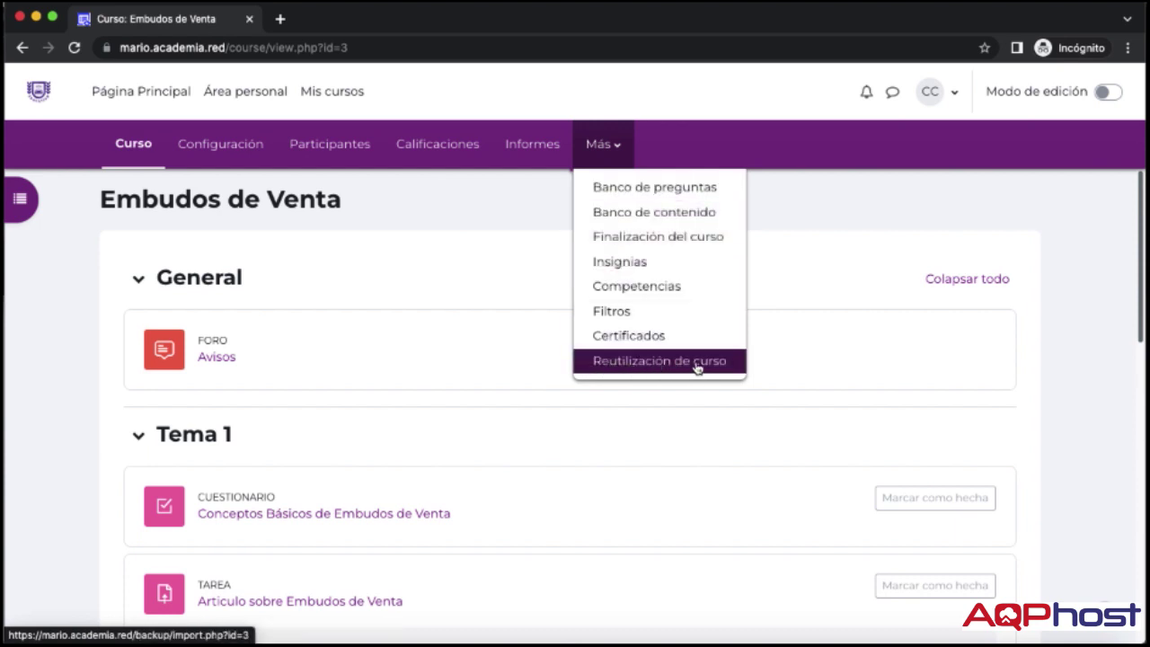
left_click(666, 367)
left_click(653, 364)
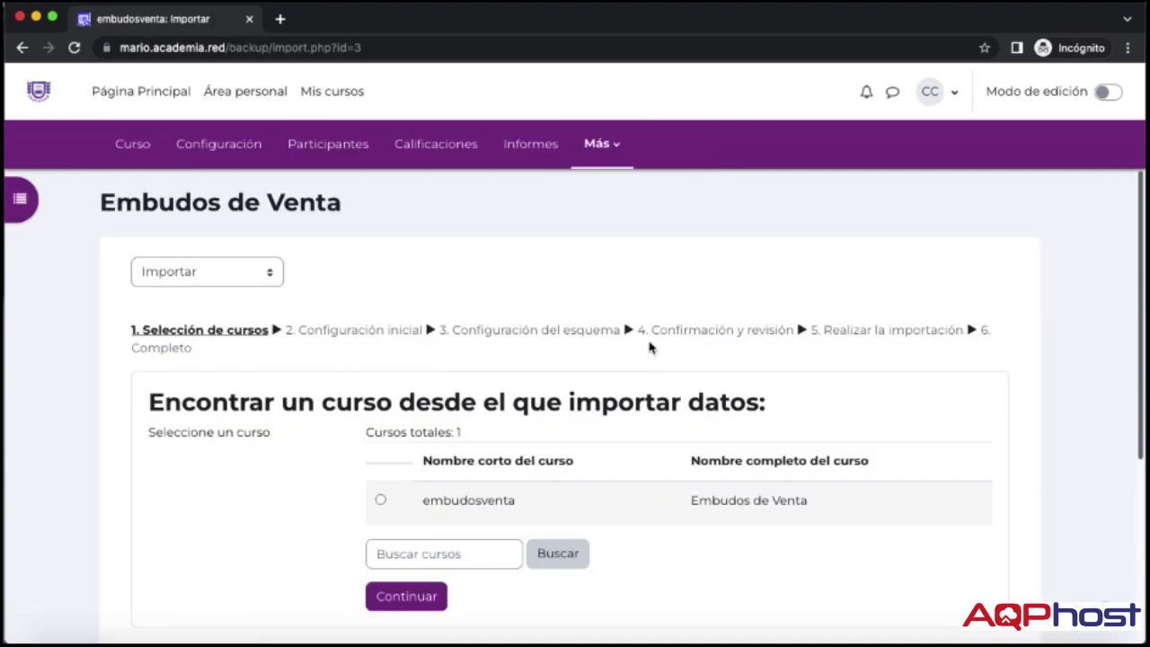
- Switch the course reuse action to Copia de seguridad for the Embudos de Venta course
scroll(654, 346, "down", 3)
scroll(653, 342, "up", 3)
left_click(271, 274)
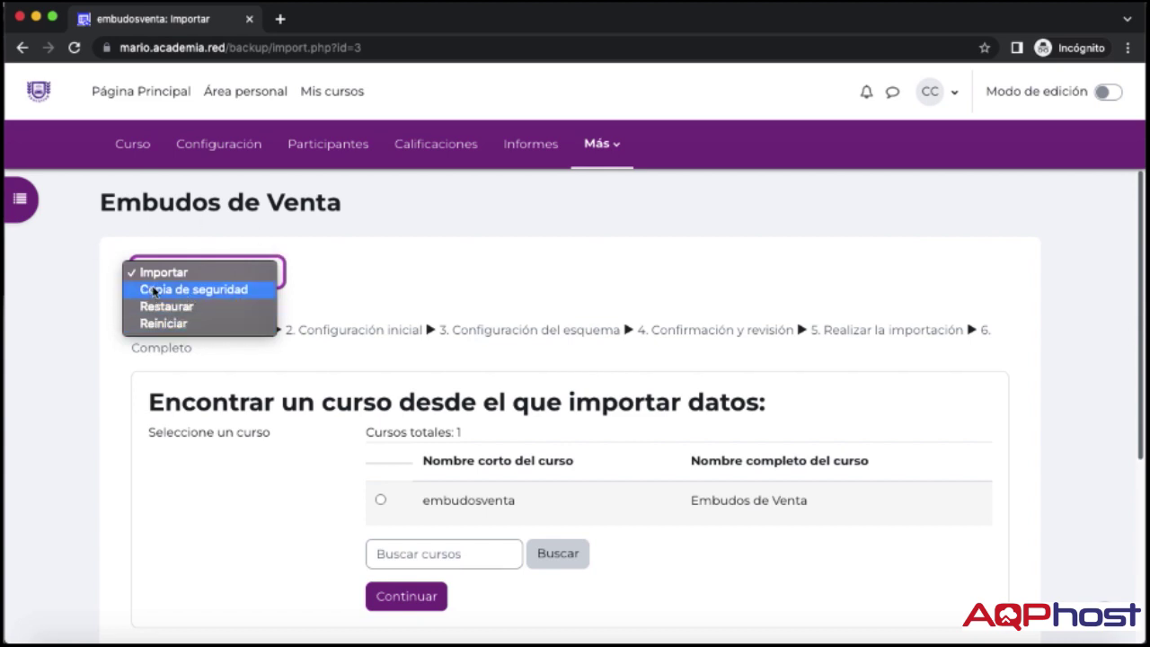
left_click(154, 290)
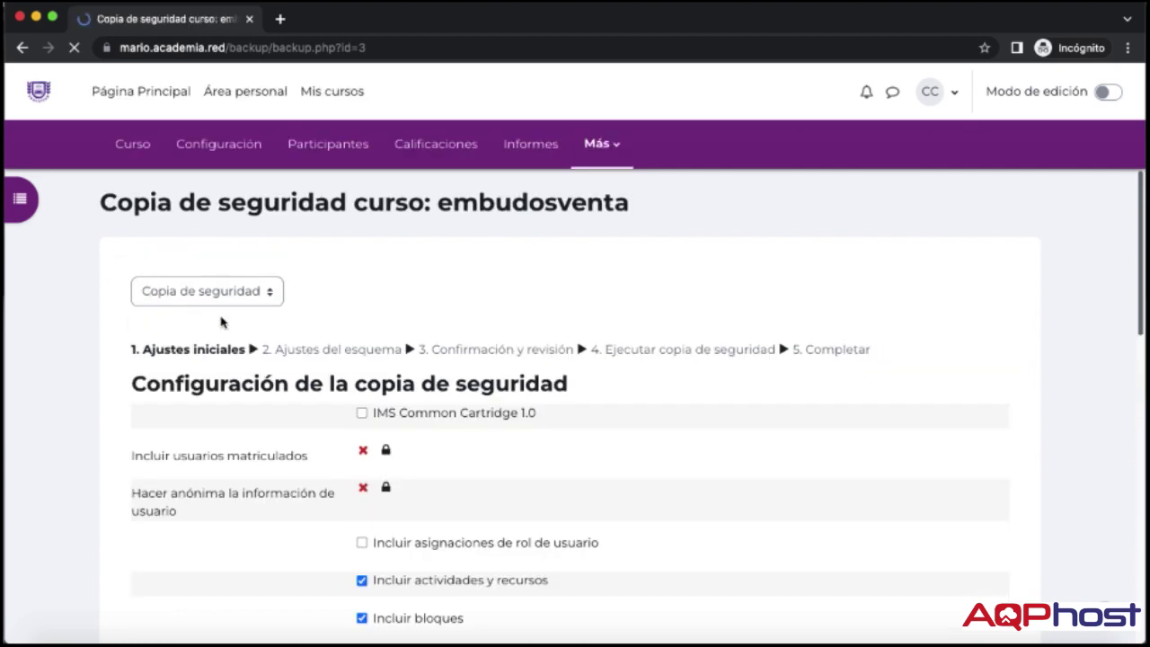
- Review the initial backup settings, examining which content options can be included and which user-data options are locked
scroll(483, 343, "down", 2)
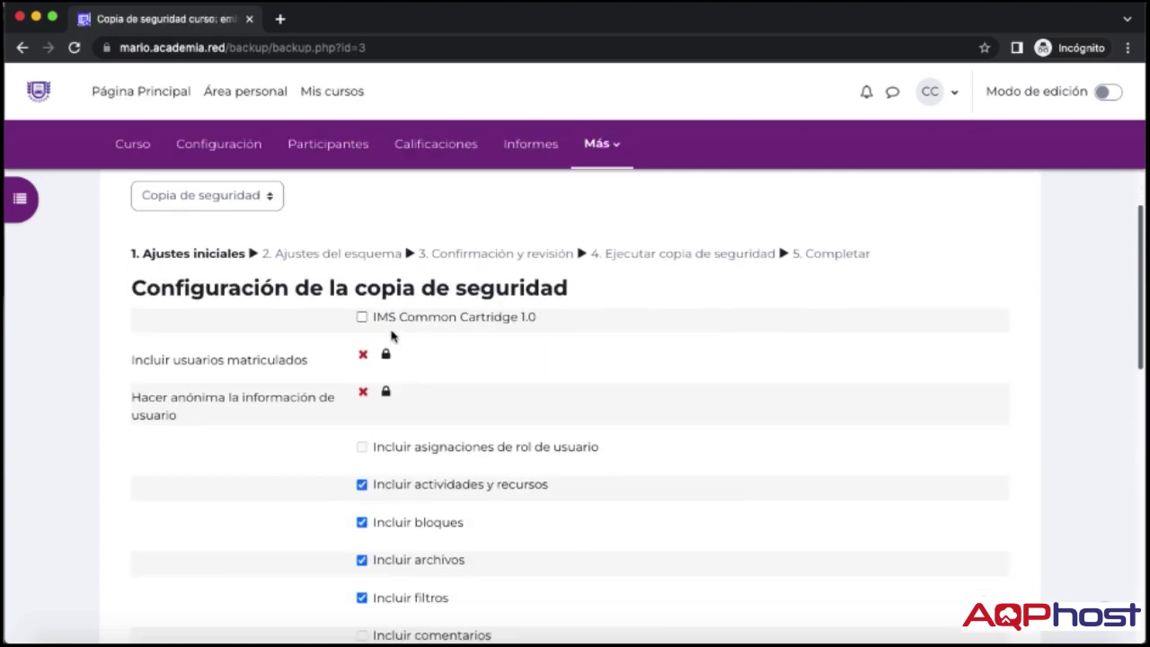
scroll(391, 335, "down", 5)
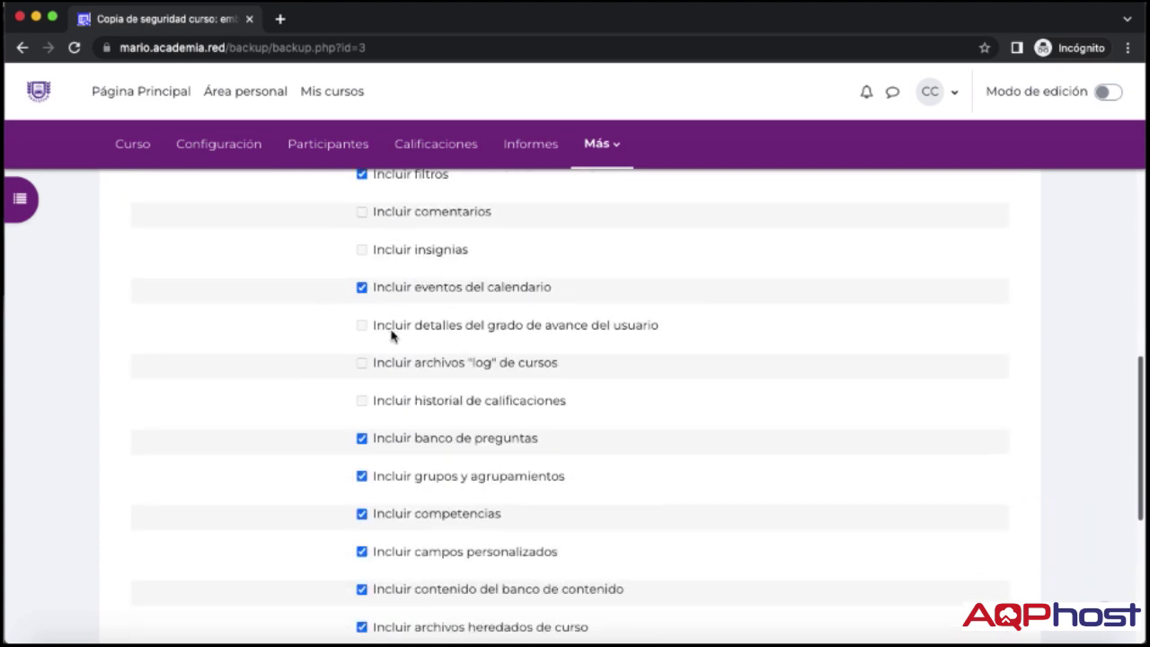
scroll(391, 335, "down", 3)
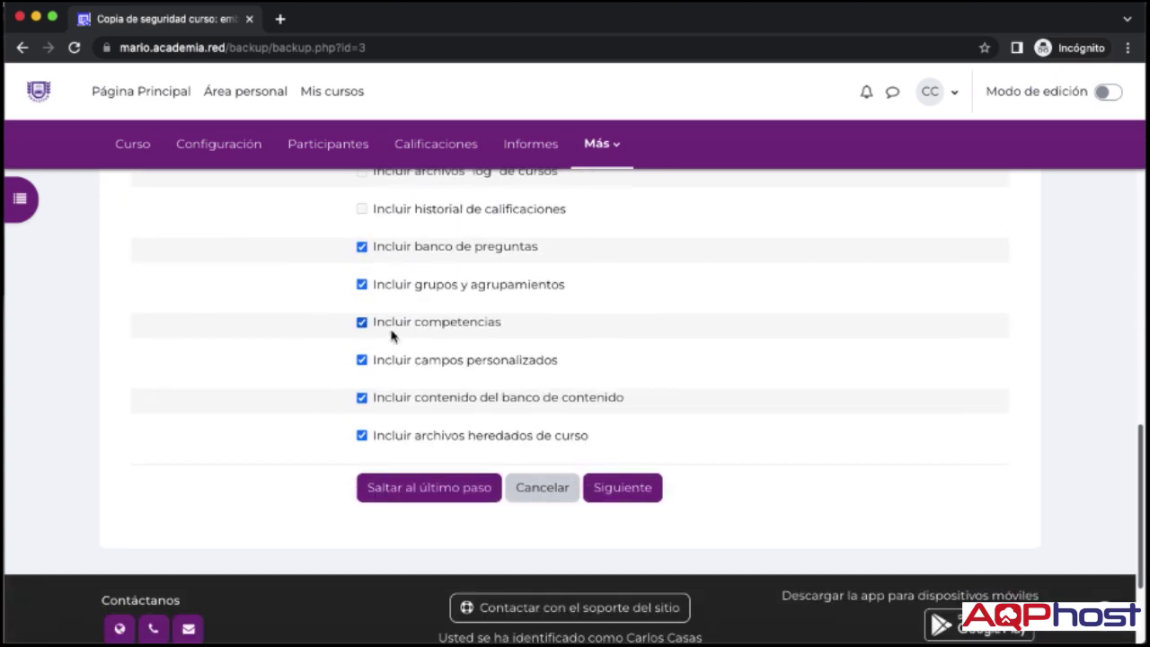
scroll(391, 335, "up", 5)
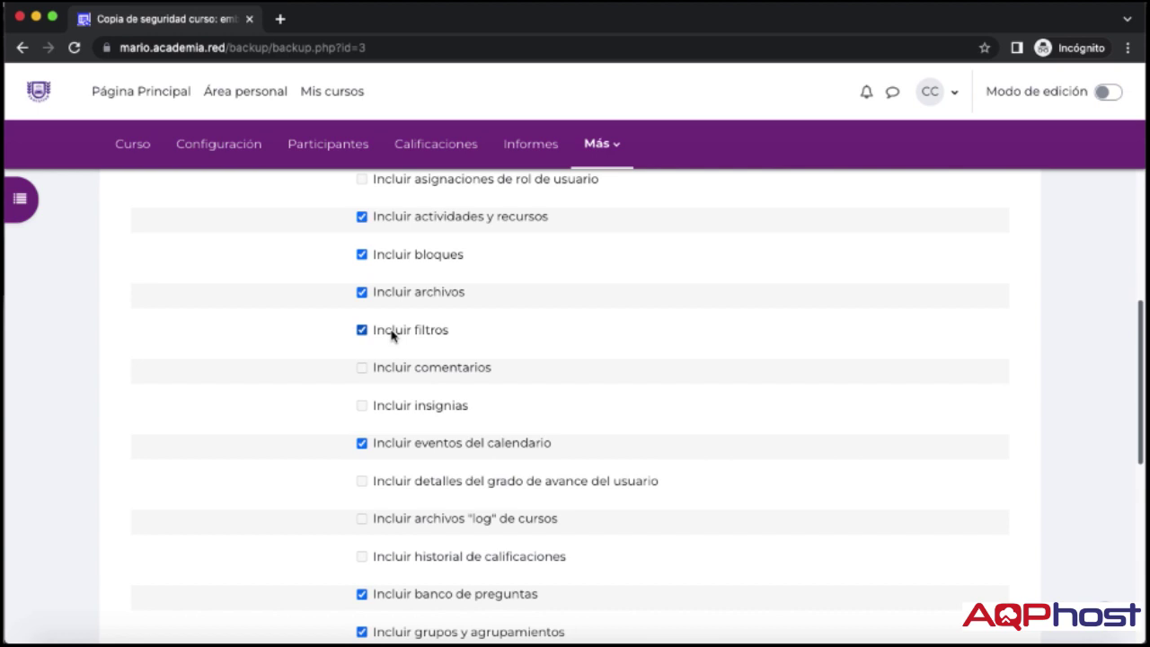
scroll(380, 331, "up", 4)
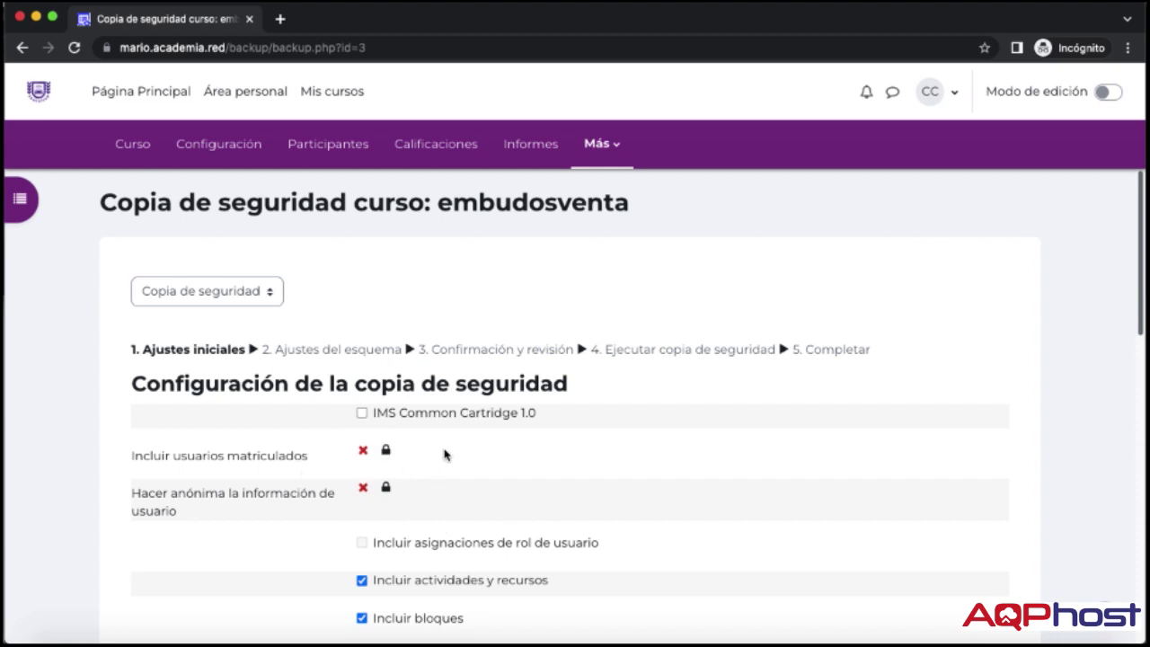
scroll(445, 453, "down", 3)
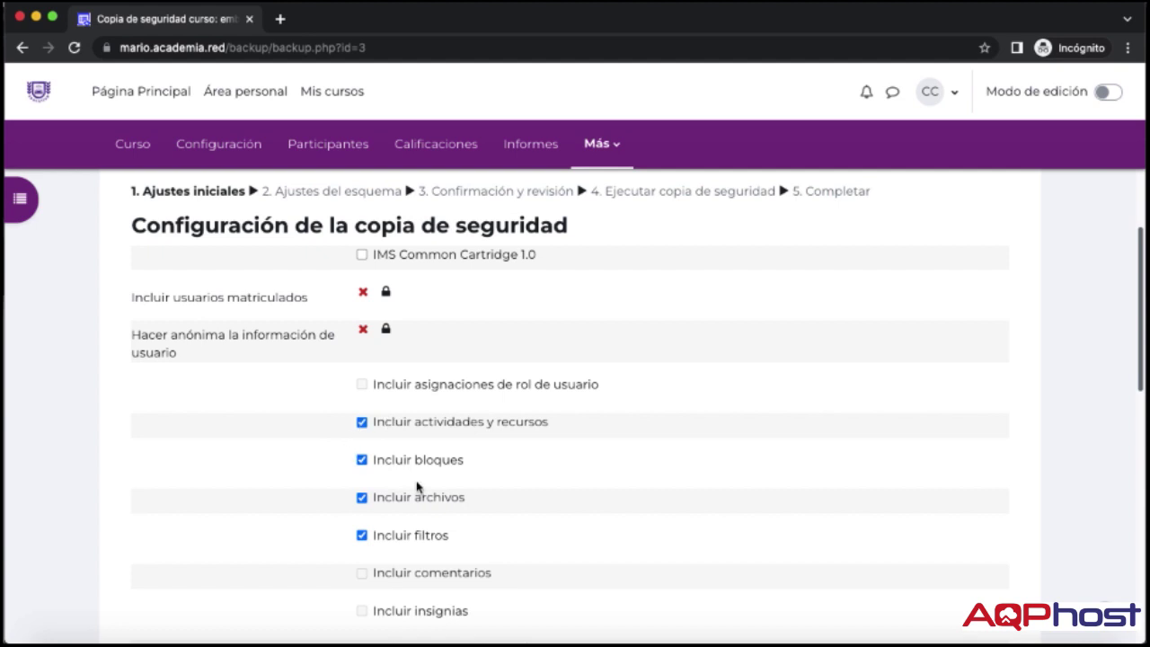
scroll(450, 548, "down", 3)
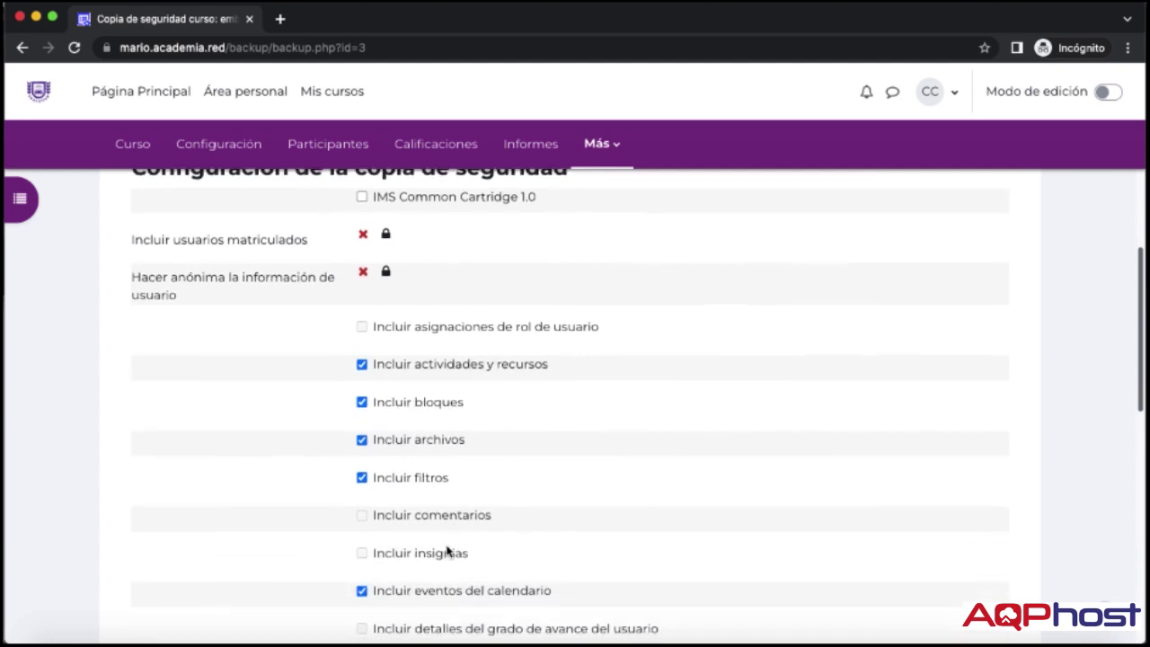
scroll(450, 548, "down", 3)
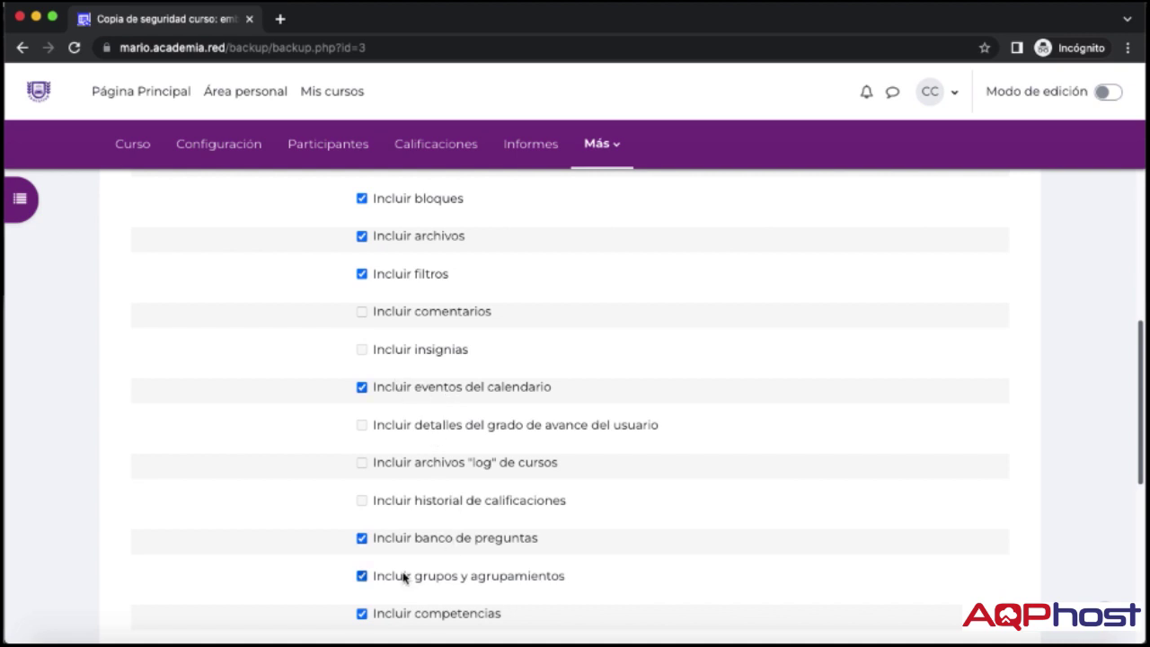
scroll(483, 551, "down", 1)
scroll(484, 551, "down", 2)
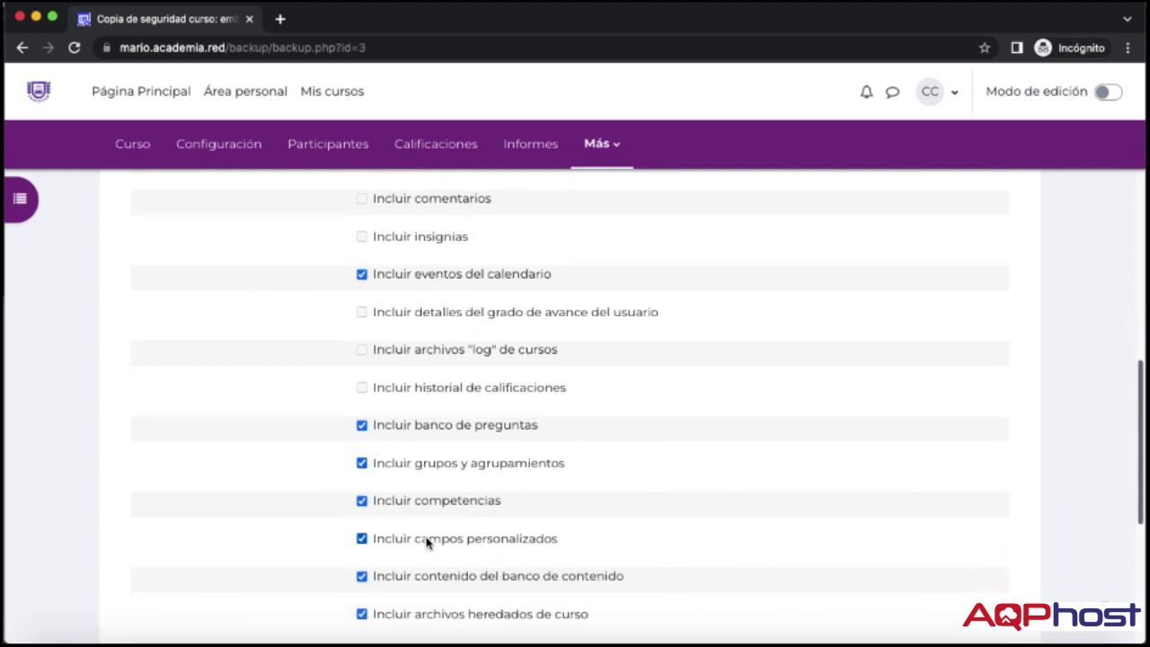
scroll(442, 513, "down", 2)
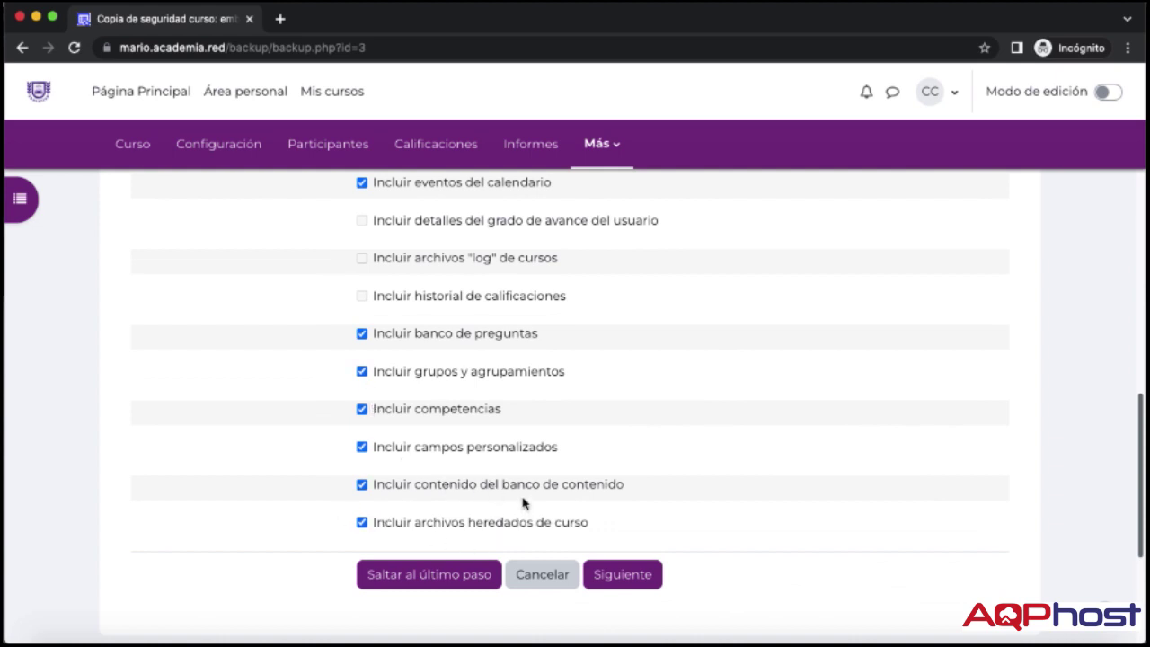
scroll(481, 470, "up", 9)
scroll(481, 469, "down", 3)
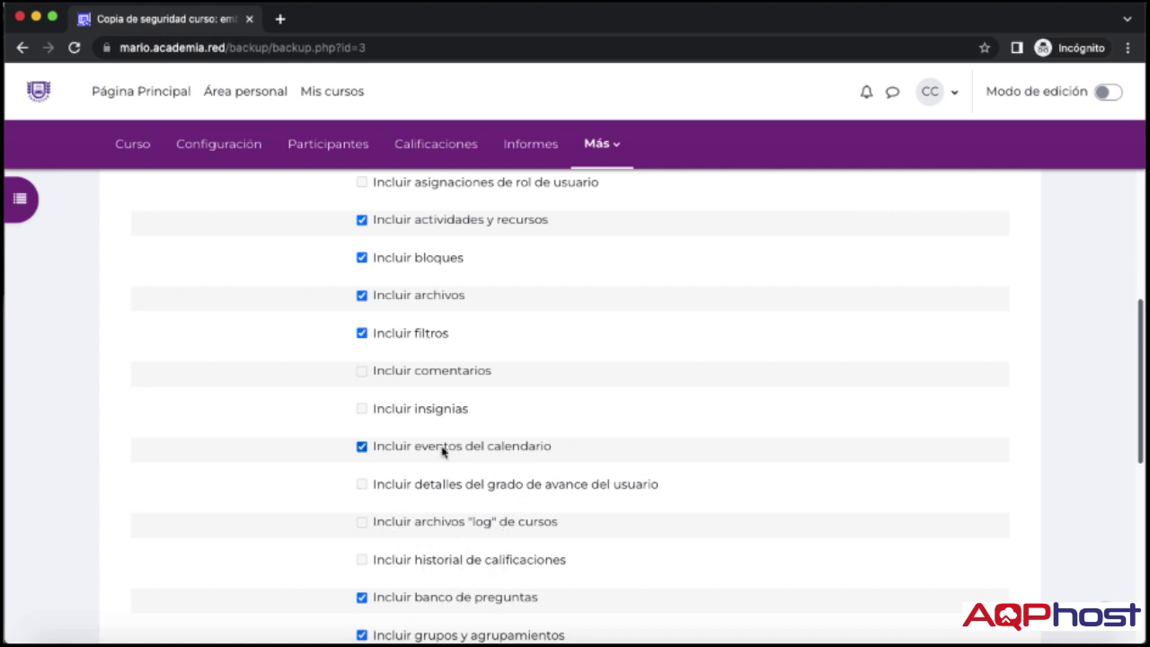
scroll(336, 442, "up", 2)
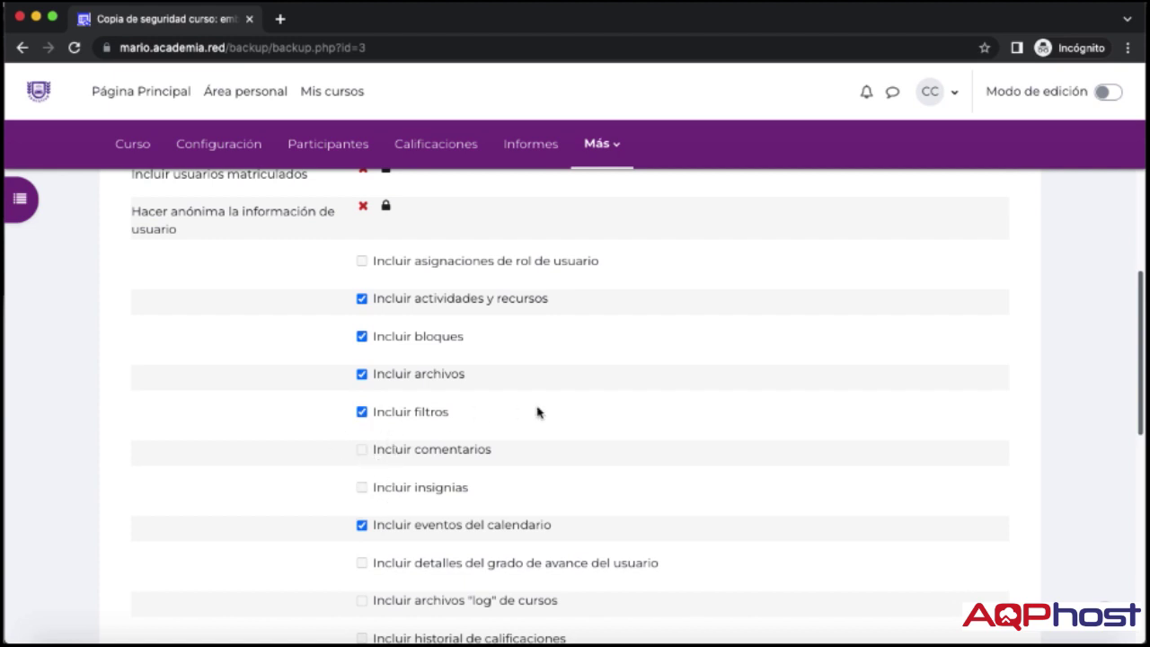
scroll(537, 412, "up", 6)
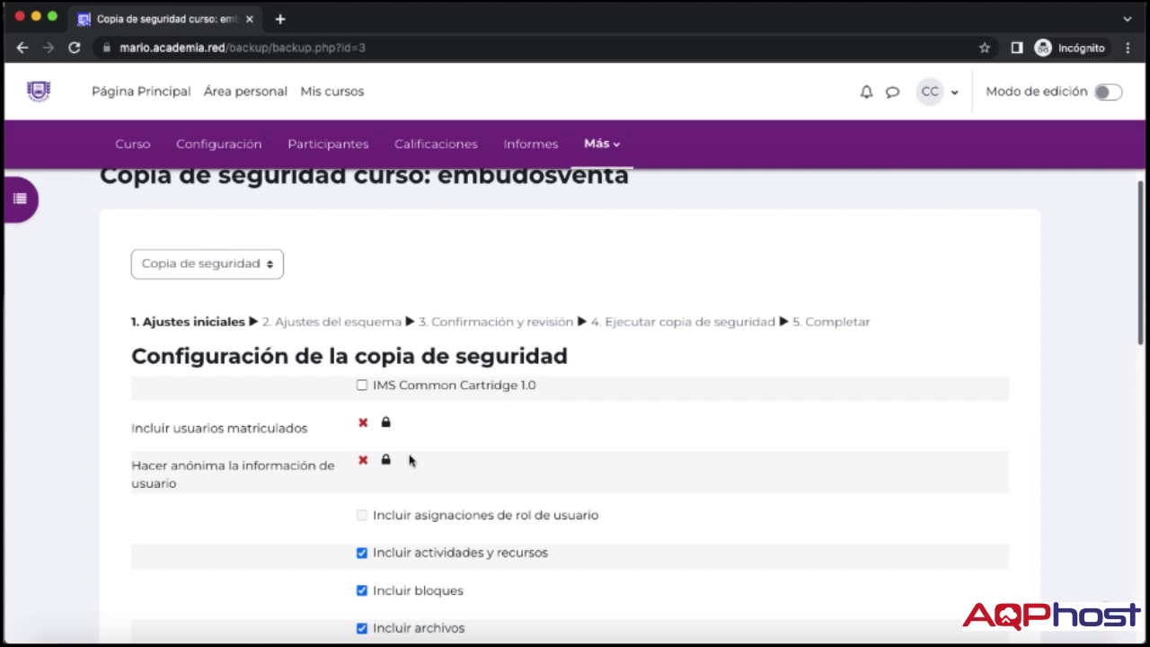
scroll(392, 522, "down", 3)
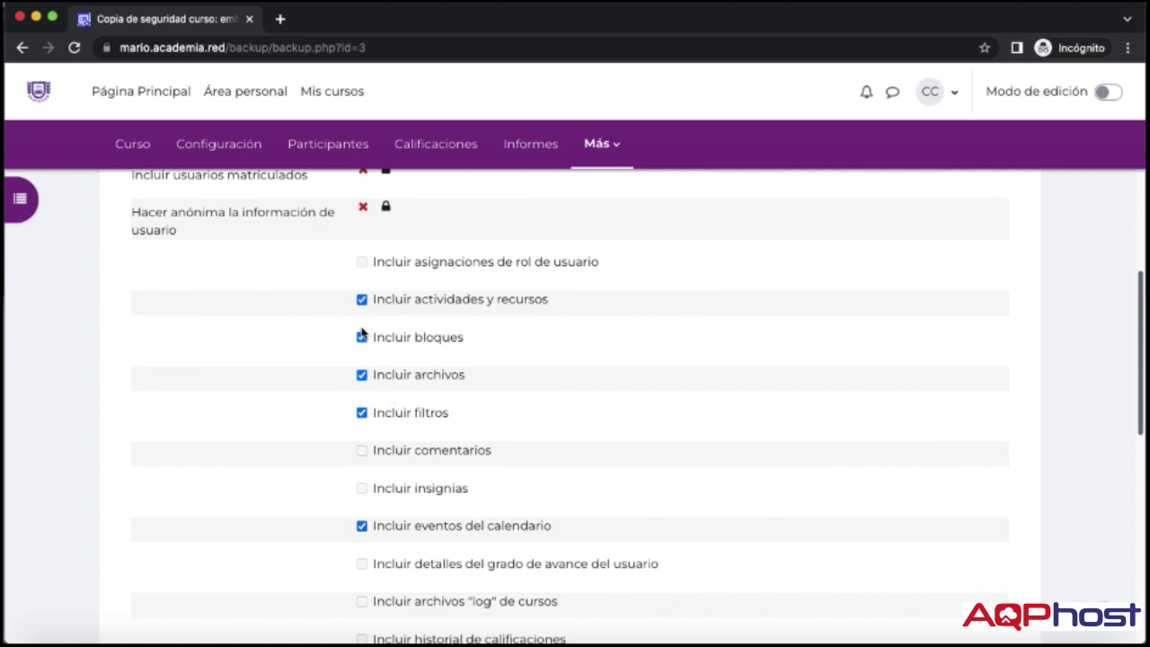
scroll(389, 511, "down", 6)
scroll(430, 379, "up", 4)
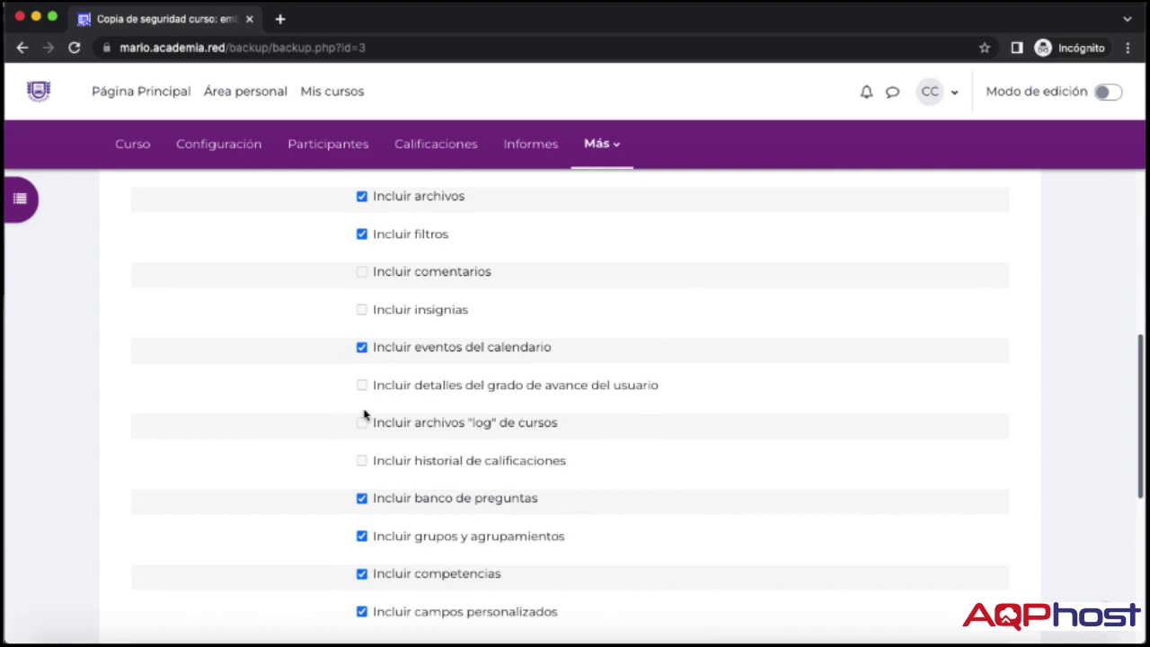
scroll(386, 390, "up", 5)
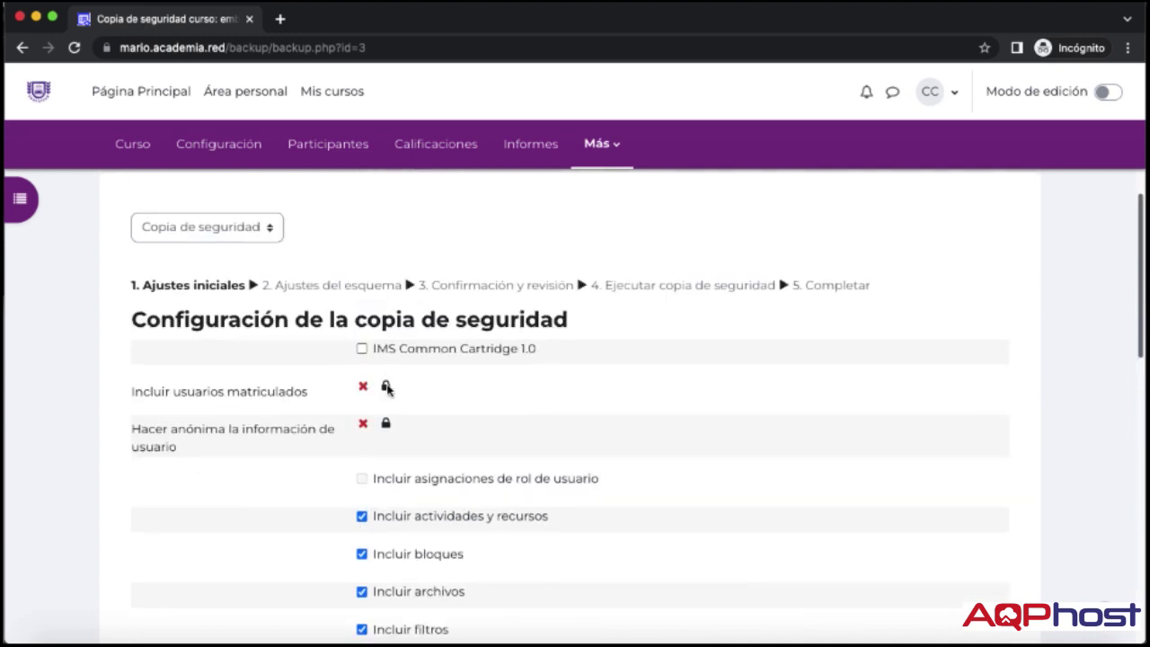
- Try toggling the backup options Incluir actividades y recursos and Incluir bloques off and back on
scroll(385, 390, "down", 2)
left_click(361, 340)
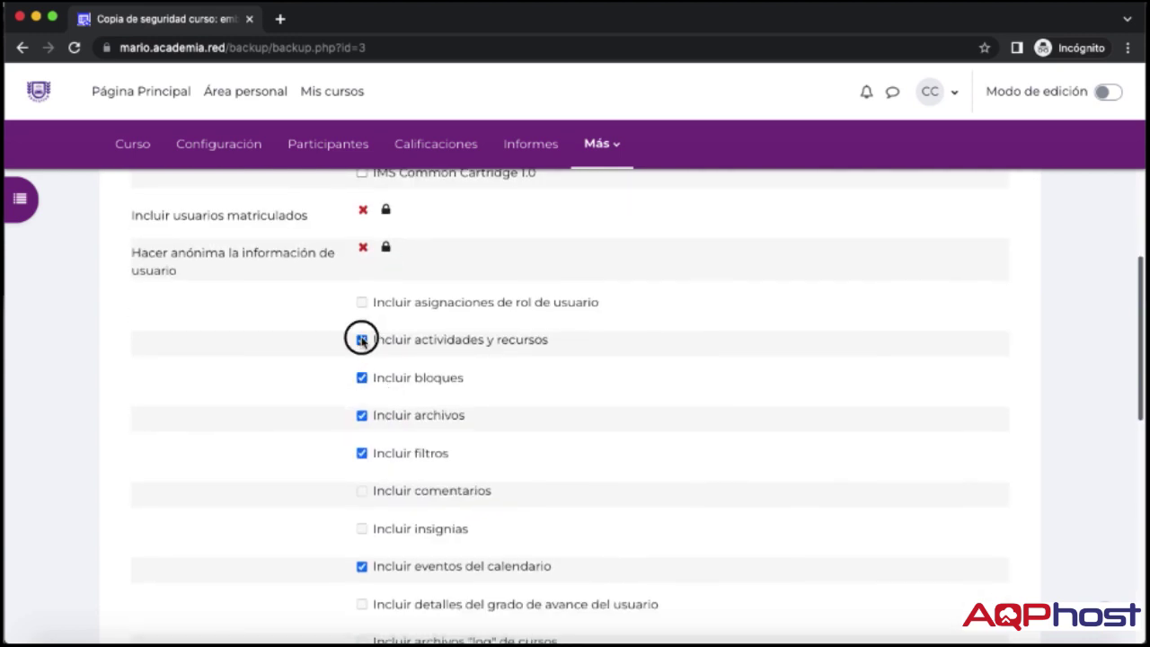
left_click(361, 339)
left_click(362, 379)
left_click(362, 342)
left_click(363, 378)
left_click(362, 341)
- Exclude files (Incluir archivos) and calendar events (Incluir eventos del calendario) from the course backup
scroll(539, 445, "up", 3)
scroll(552, 423, "down", 4)
scroll(552, 427, "down", 1)
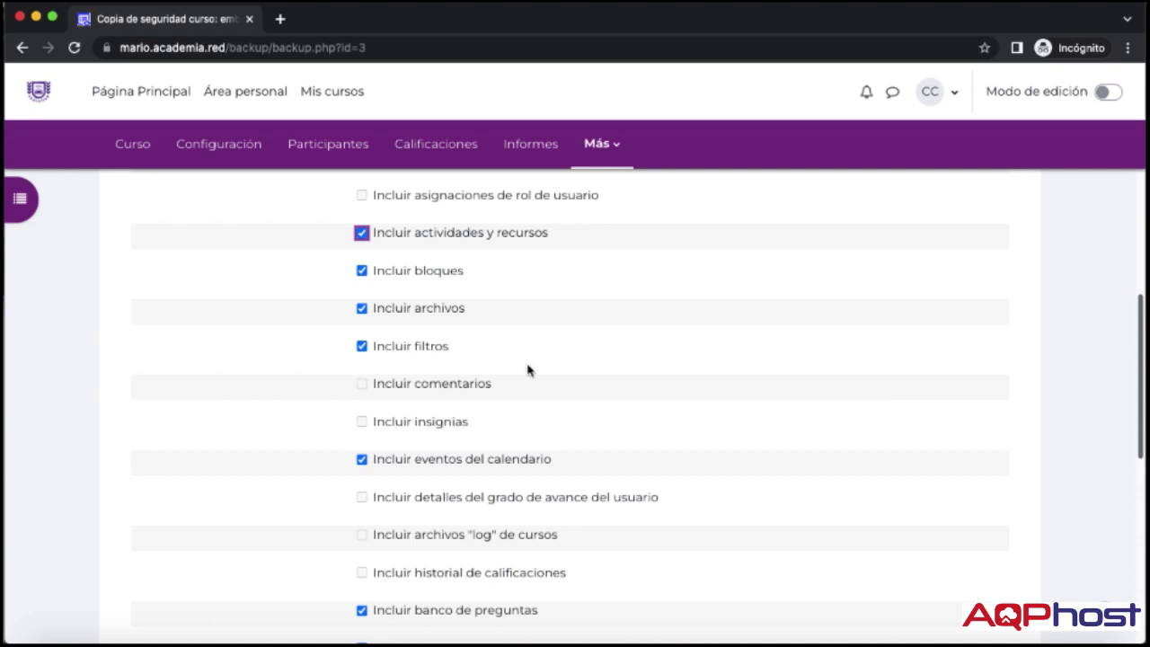
scroll(537, 365, "down", 5)
scroll(536, 365, "up", 5)
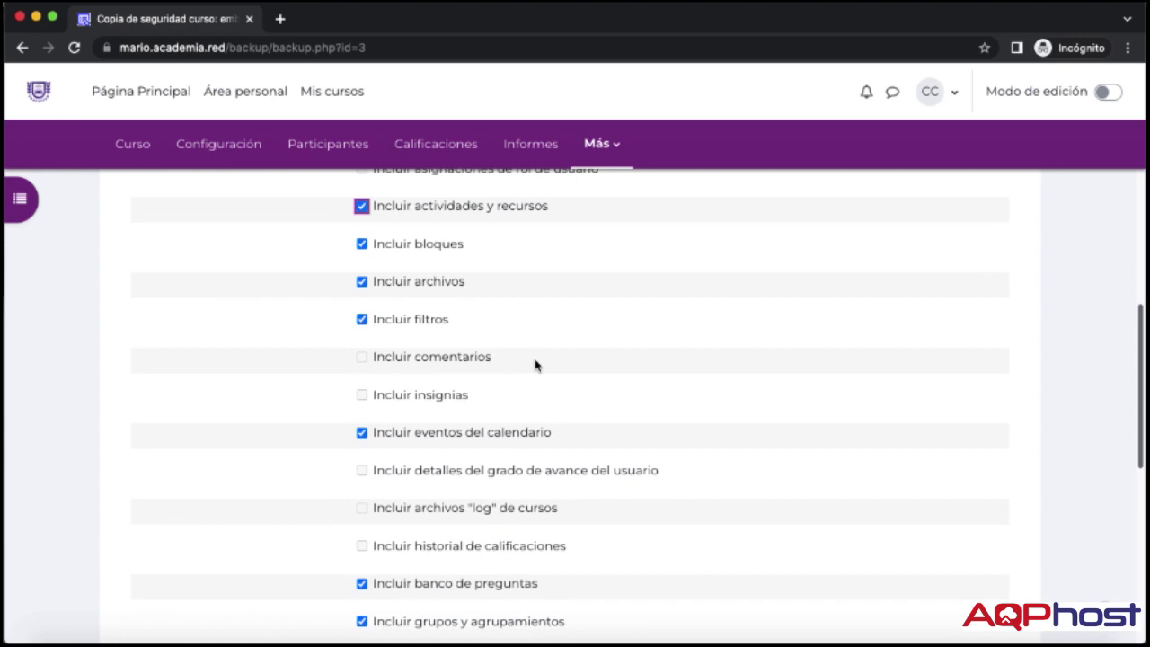
scroll(535, 365, "up", 2)
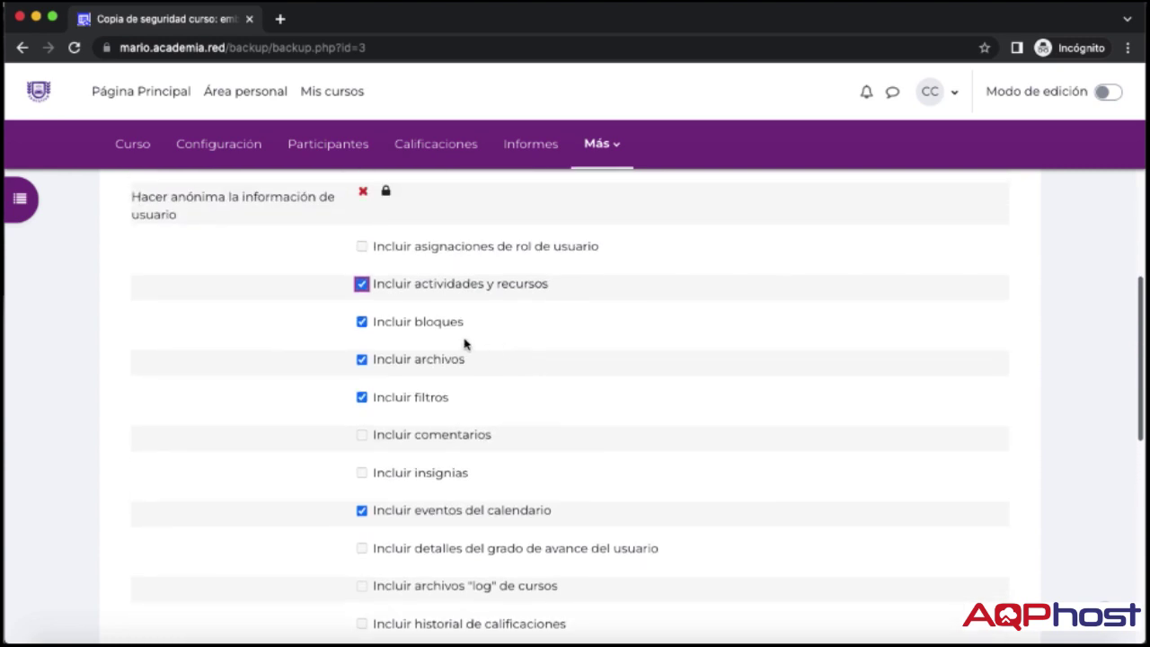
left_click(362, 360)
scroll(442, 528, "down", 3)
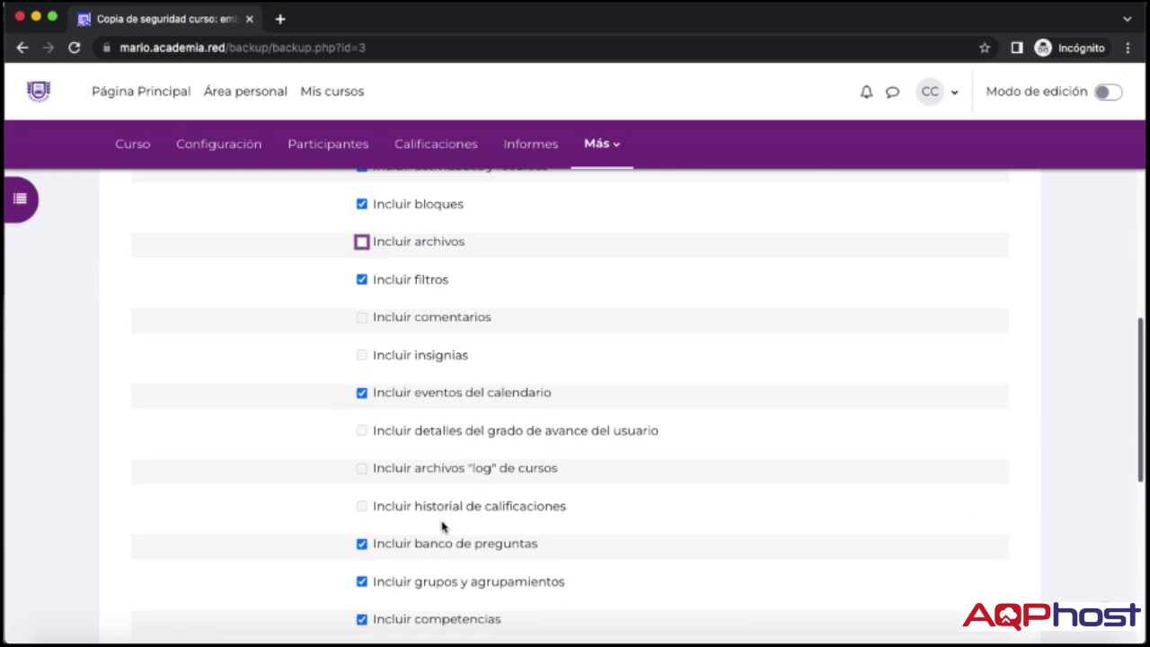
left_click(362, 394)
- Exclude the question bank, groups and groupings, and competencies from the course backup
scroll(527, 435, "down", 3)
left_click(360, 440)
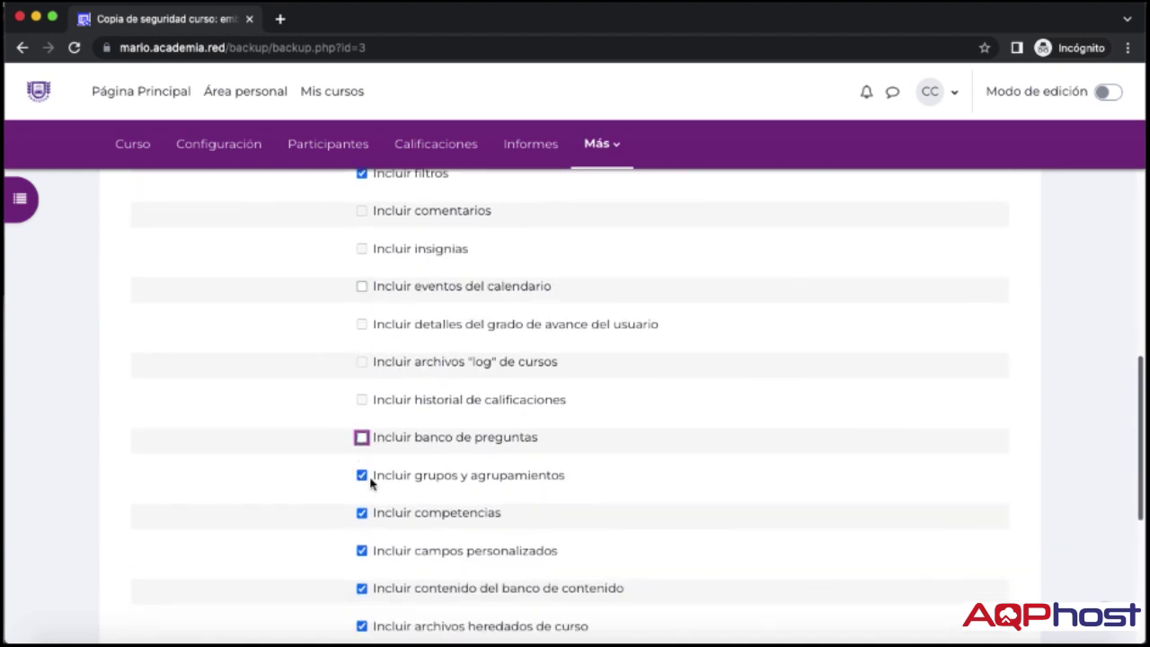
left_click(362, 479)
left_click(364, 516)
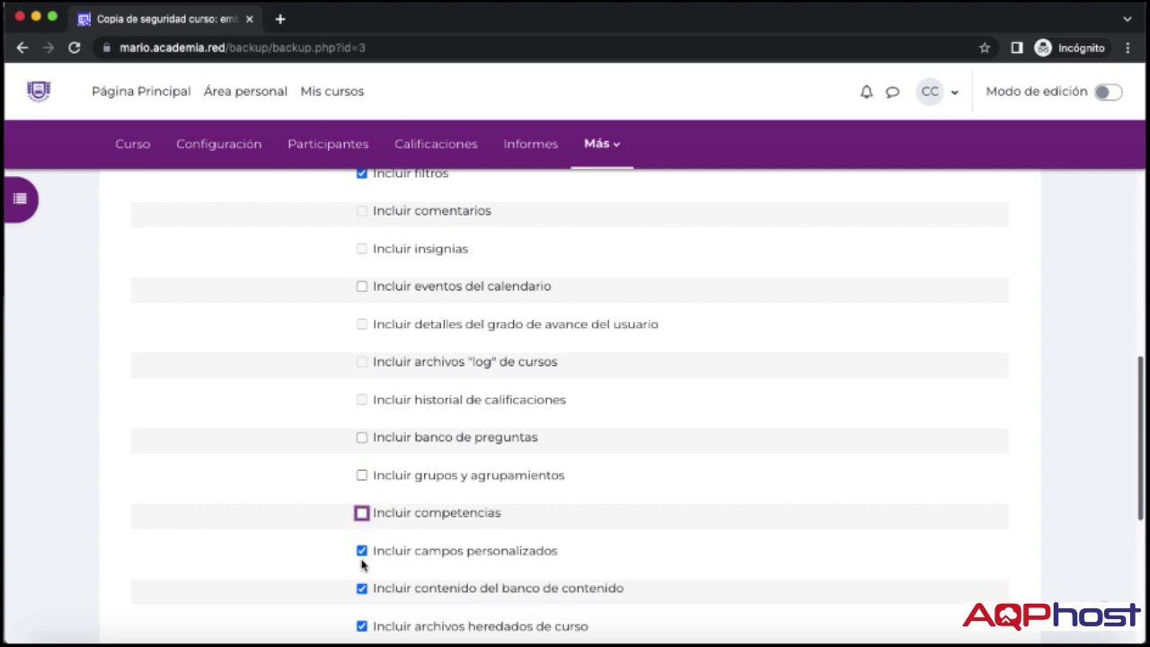
- Exclude content bank content, legacy course files and custom fields from the course backup
scroll(364, 564, "down", 2)
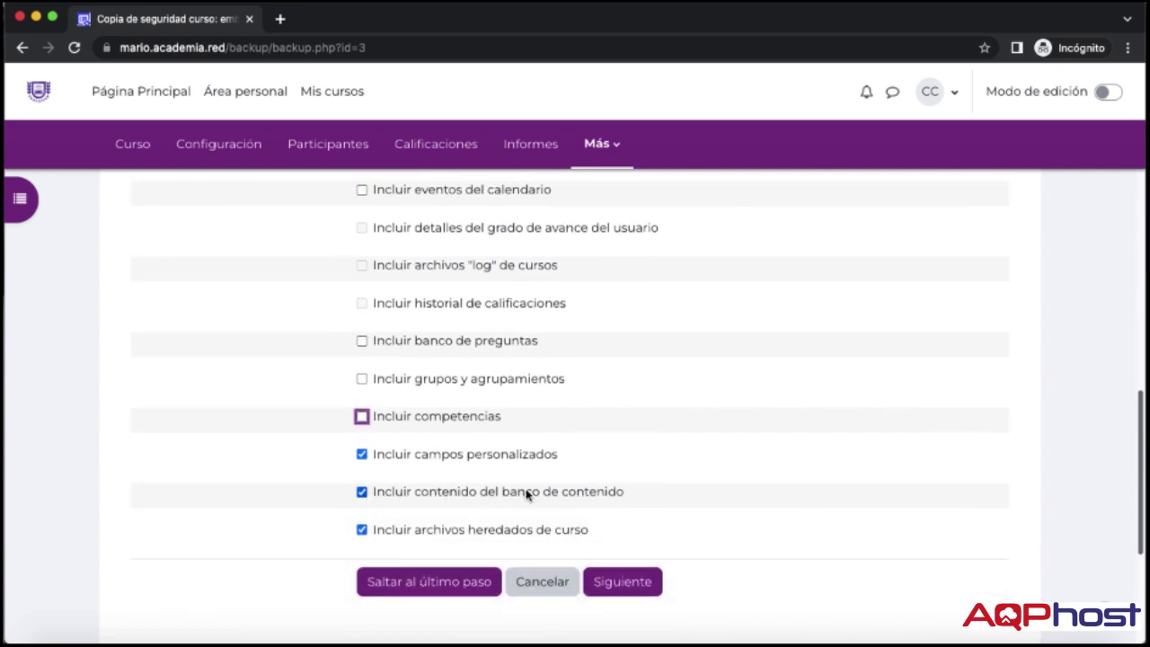
left_click(362, 491)
left_click(362, 531)
left_click(361, 454)
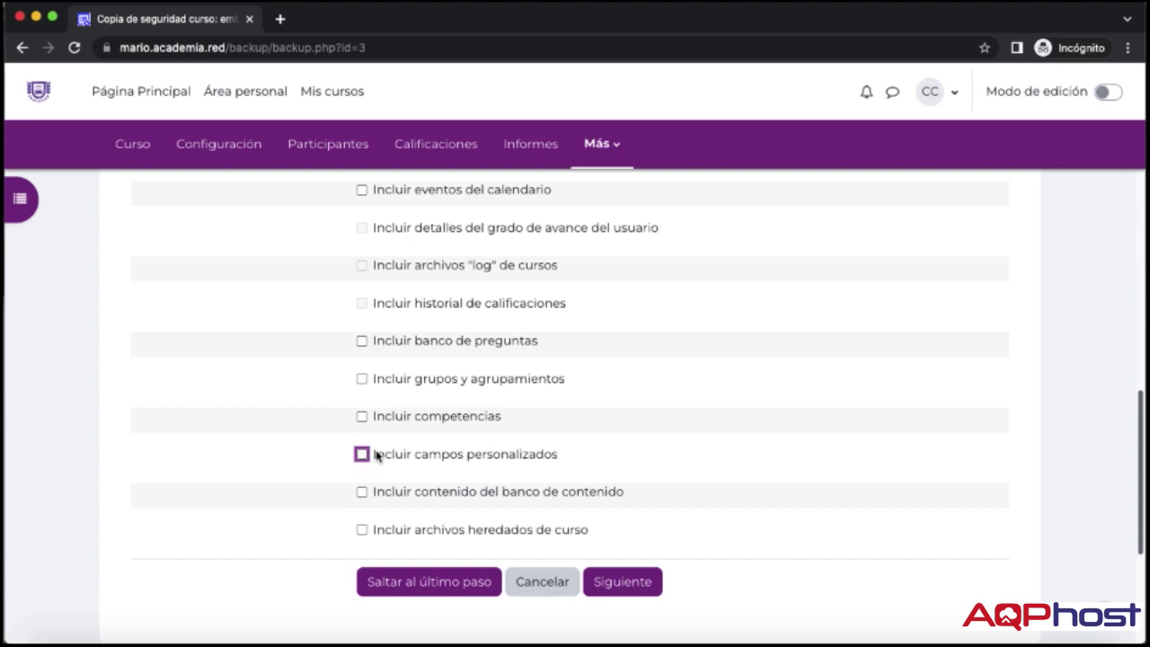
- Exclude filters (Incluir filtros) from the course backup
scroll(375, 456, "up", 5)
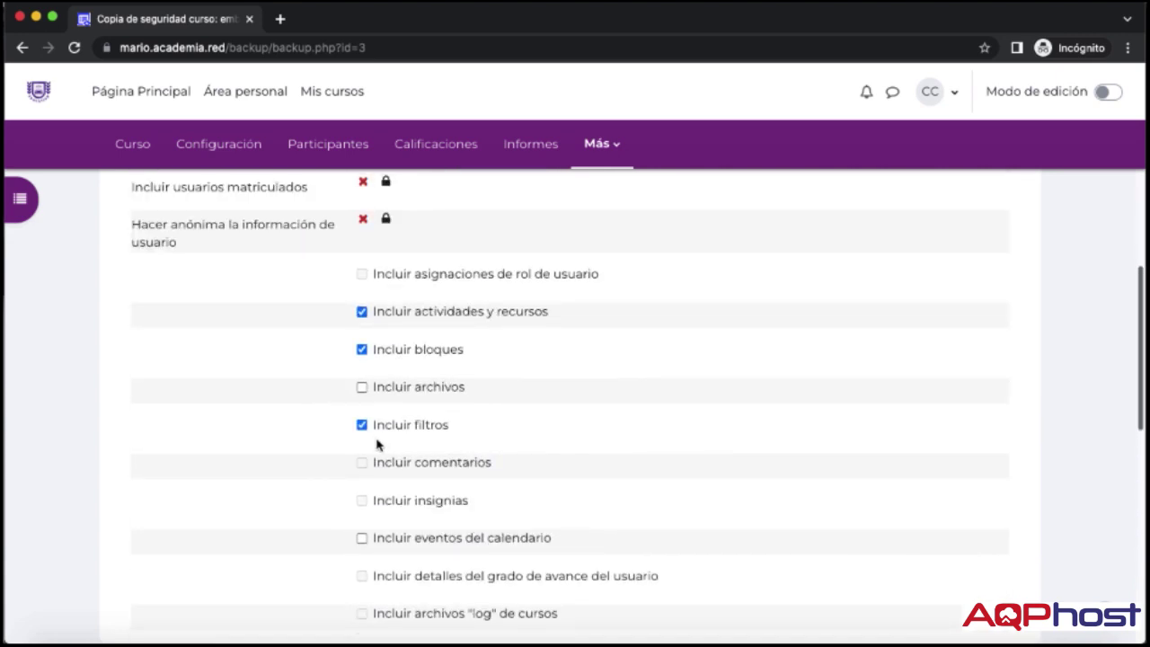
left_click(362, 426)
scroll(365, 559, "down", 8)
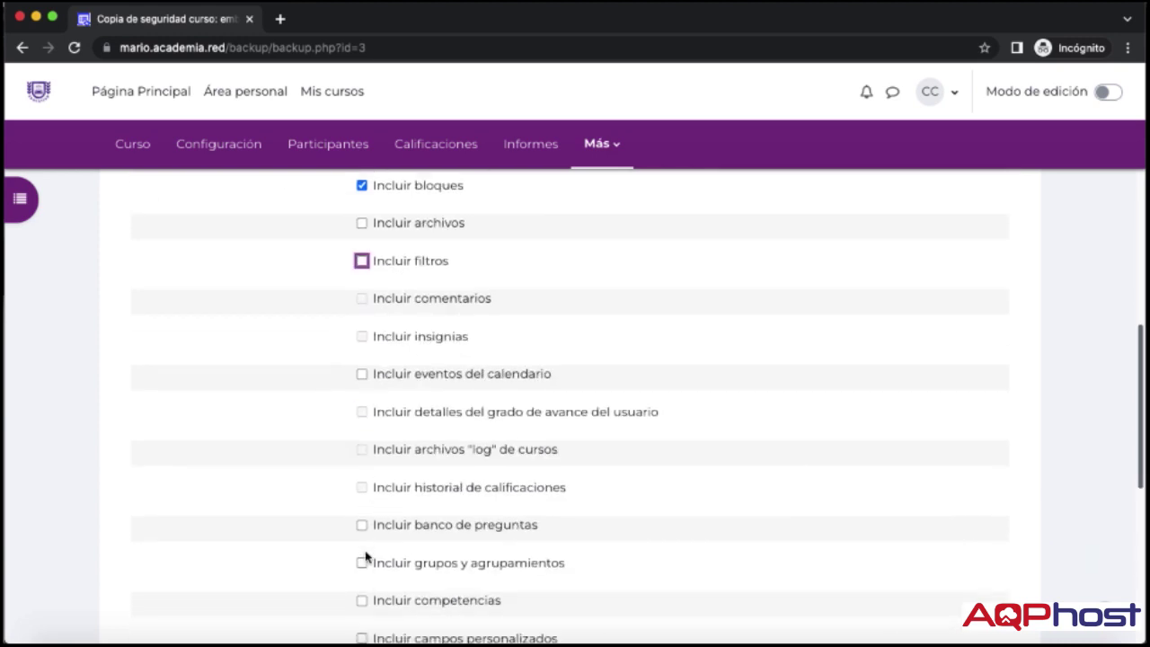
- Accept the initial backup settings with only activities and resources and blocks included, and continue to Ajustes del esquema
scroll(365, 555, "up", 3)
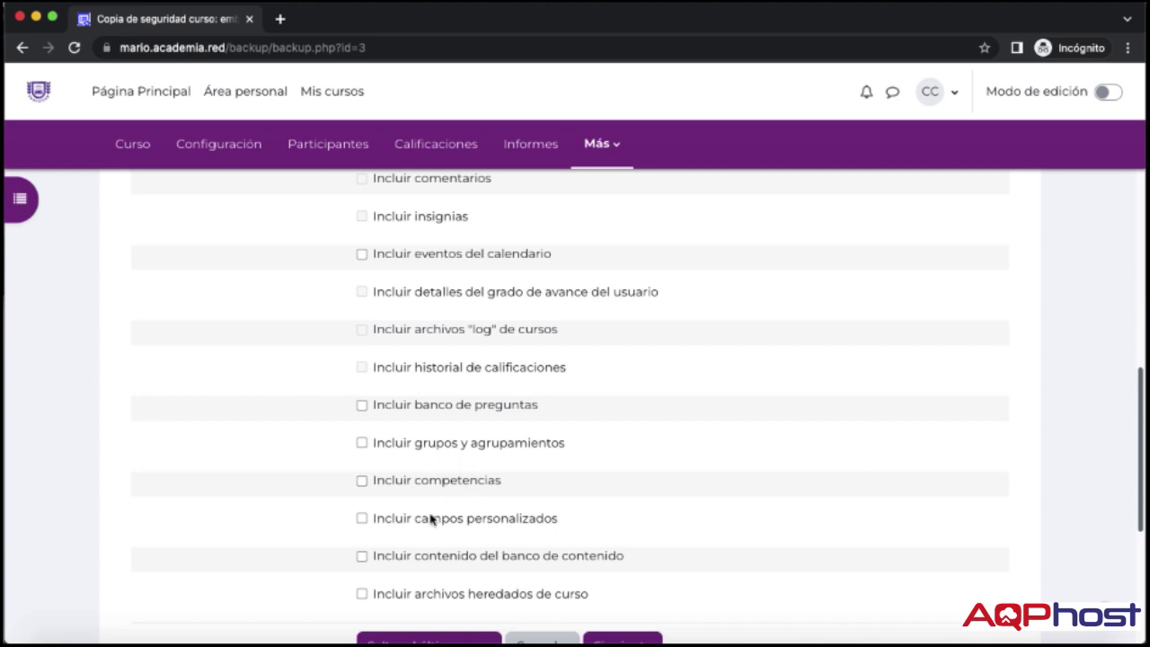
scroll(478, 428, "up", 4)
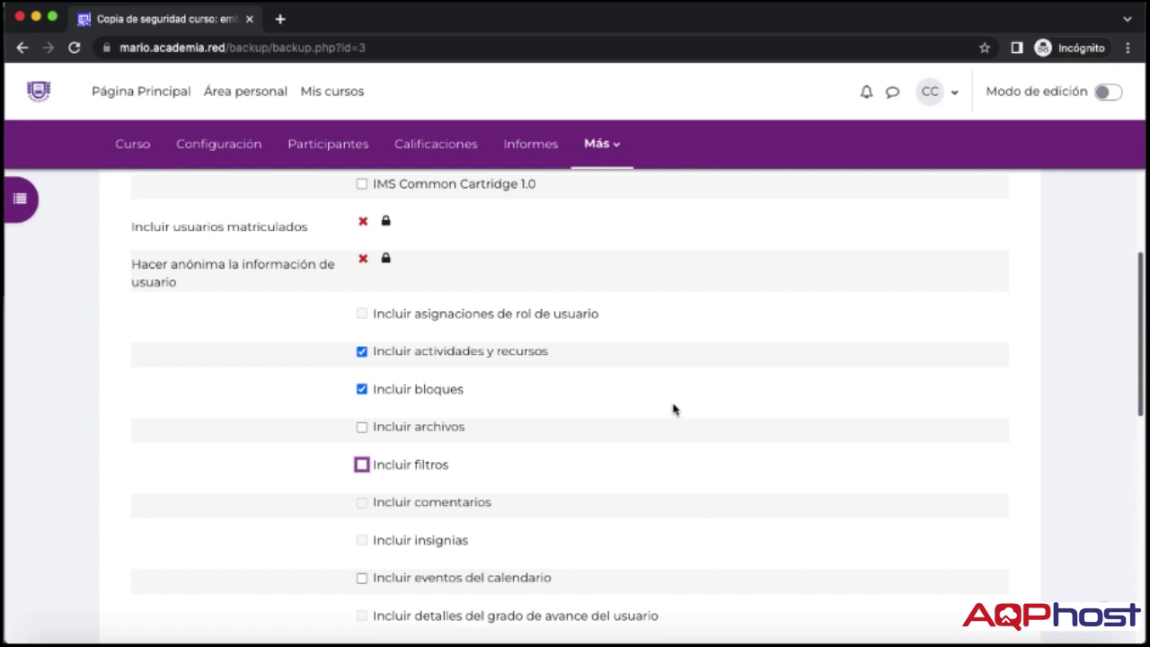
scroll(552, 421, "down", 1)
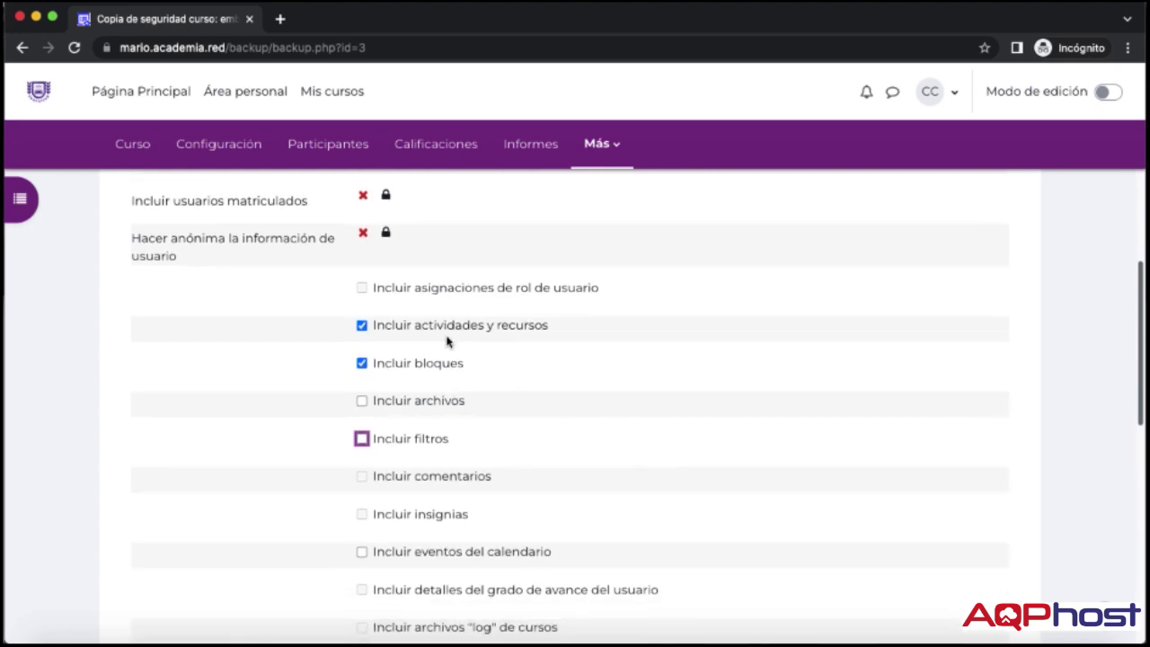
scroll(475, 515, "down", 5)
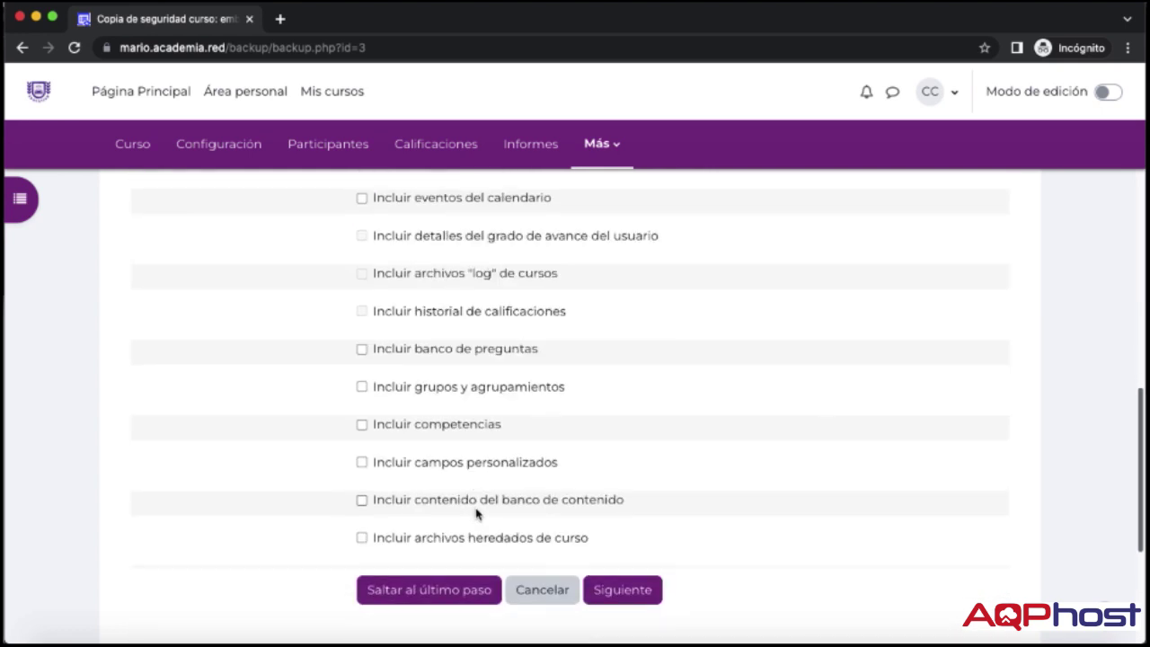
scroll(476, 509, "up", 8)
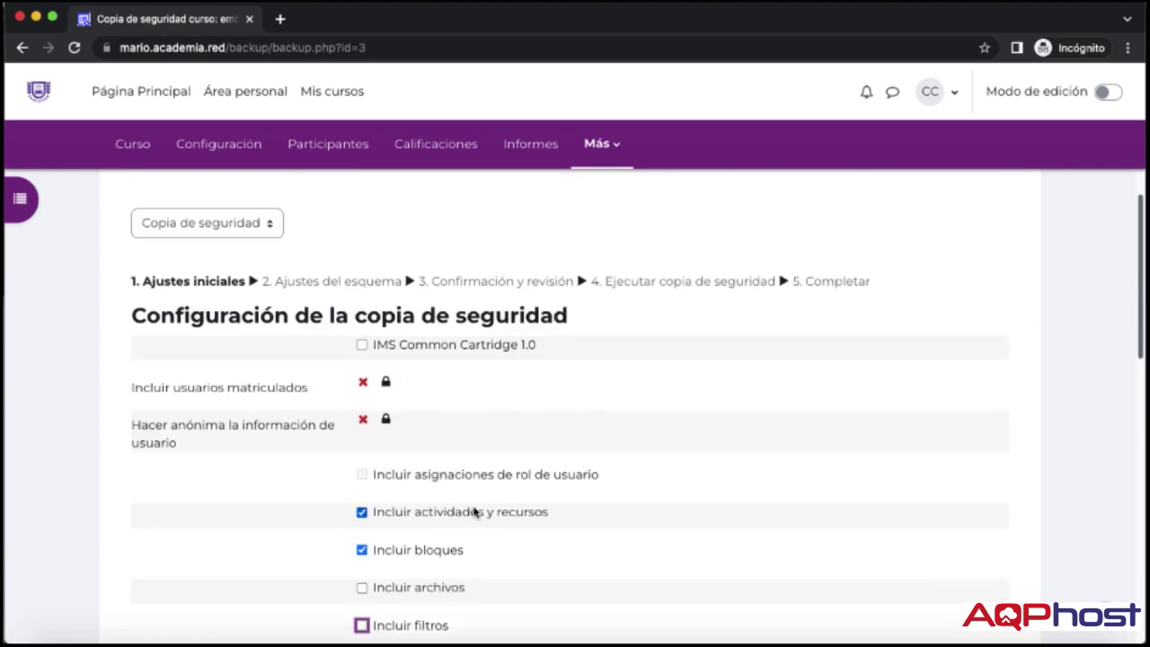
scroll(473, 511, "down", 8)
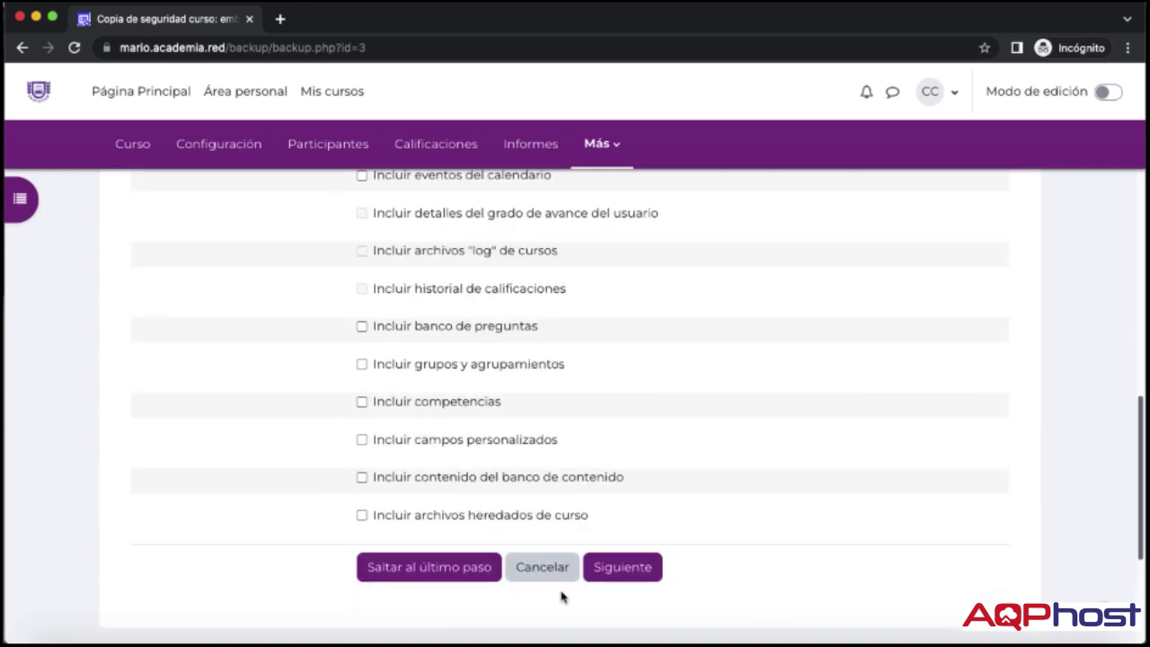
left_click(618, 573)
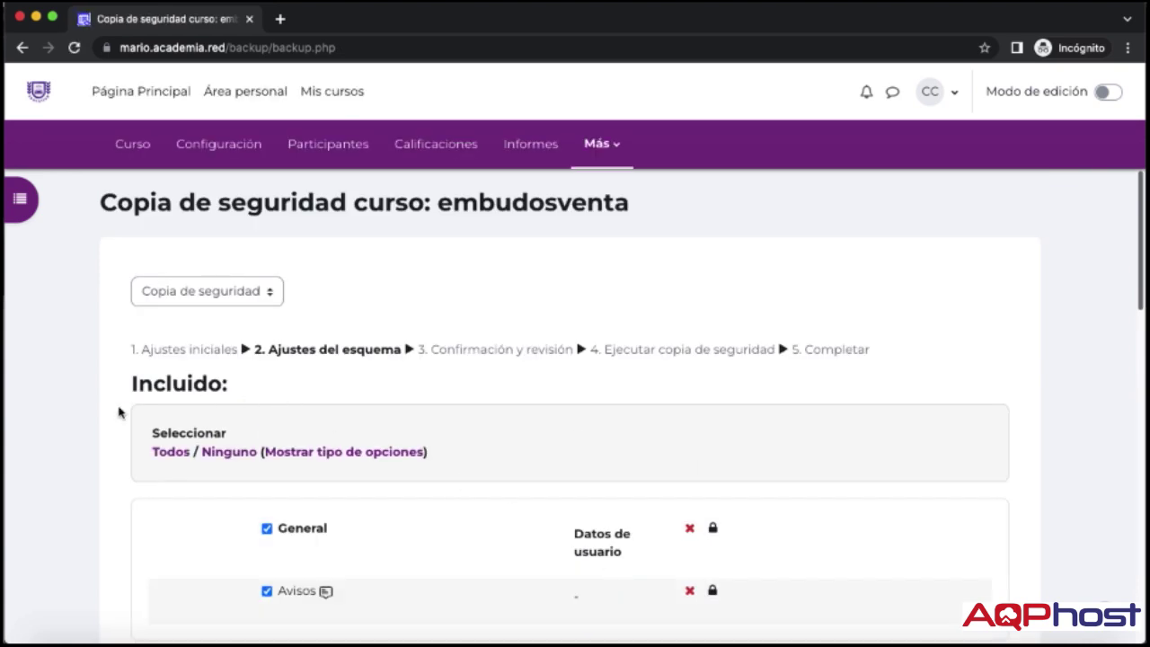
- Examine the course sections, activities and user data options listed in the backup's schema settings
scroll(177, 411, "down", 2)
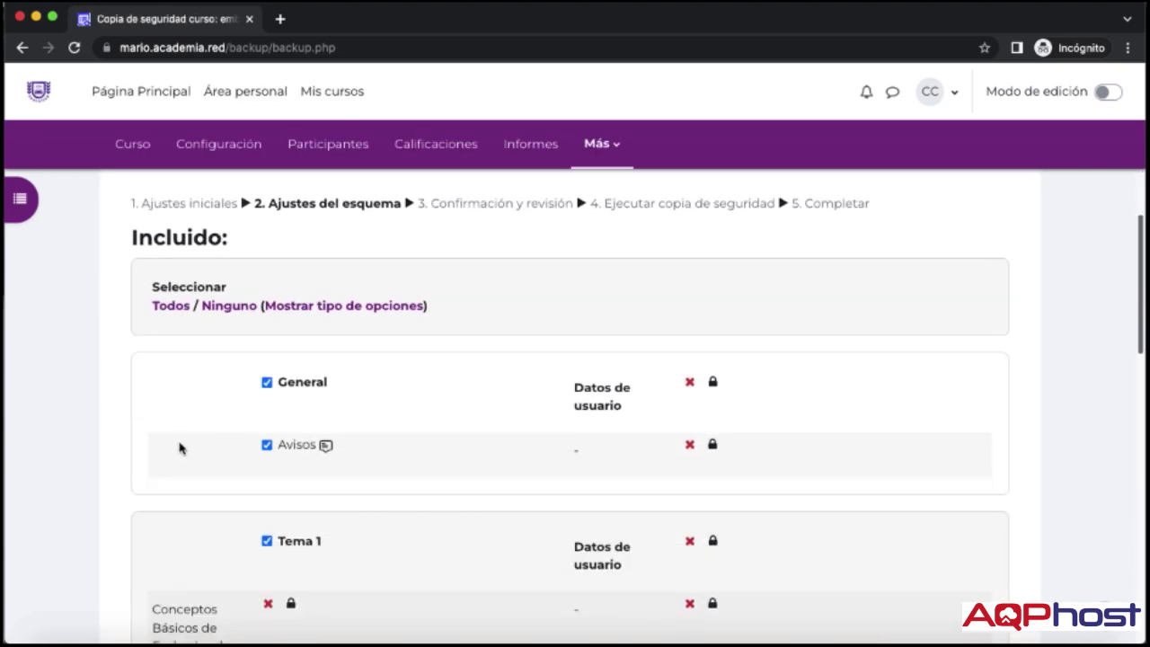
scroll(179, 447, "down", 1)
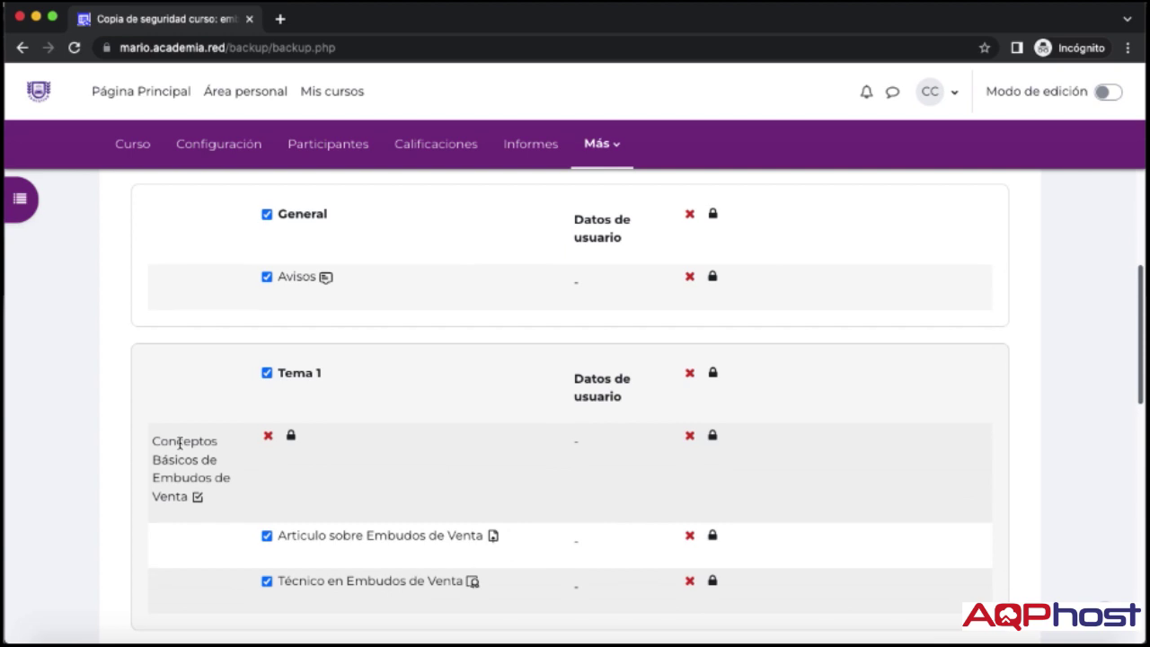
scroll(179, 442, "down", 5)
scroll(180, 449, "down", 7)
scroll(180, 449, "up", 8)
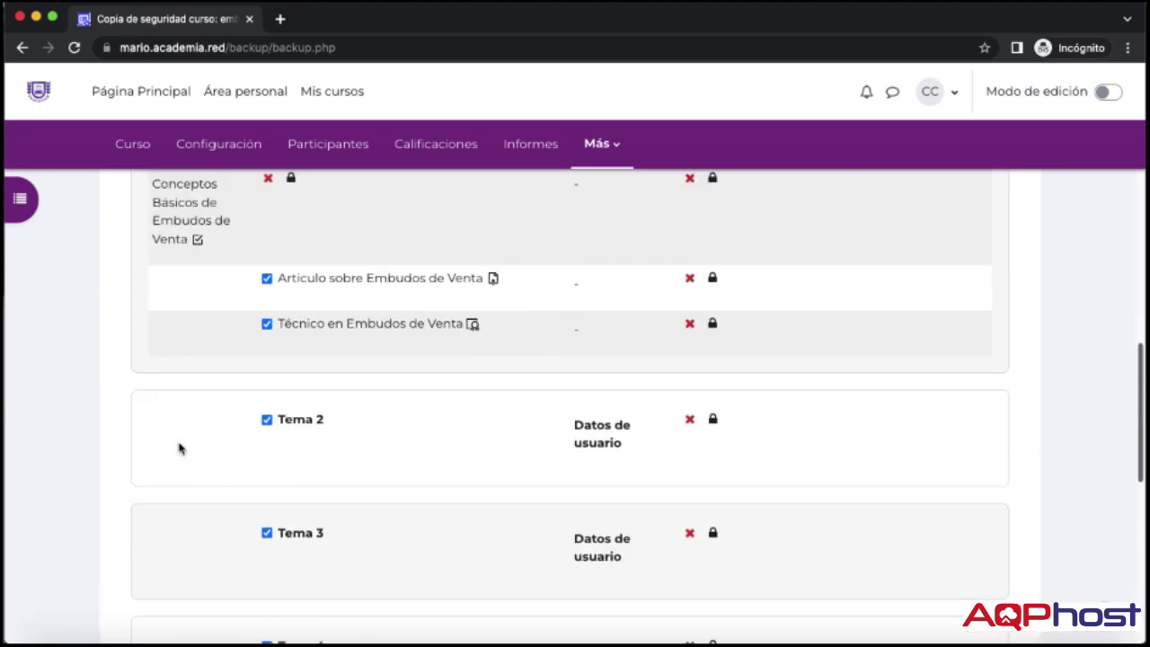
scroll(179, 448, "up", 4)
scroll(179, 448, "down", 2)
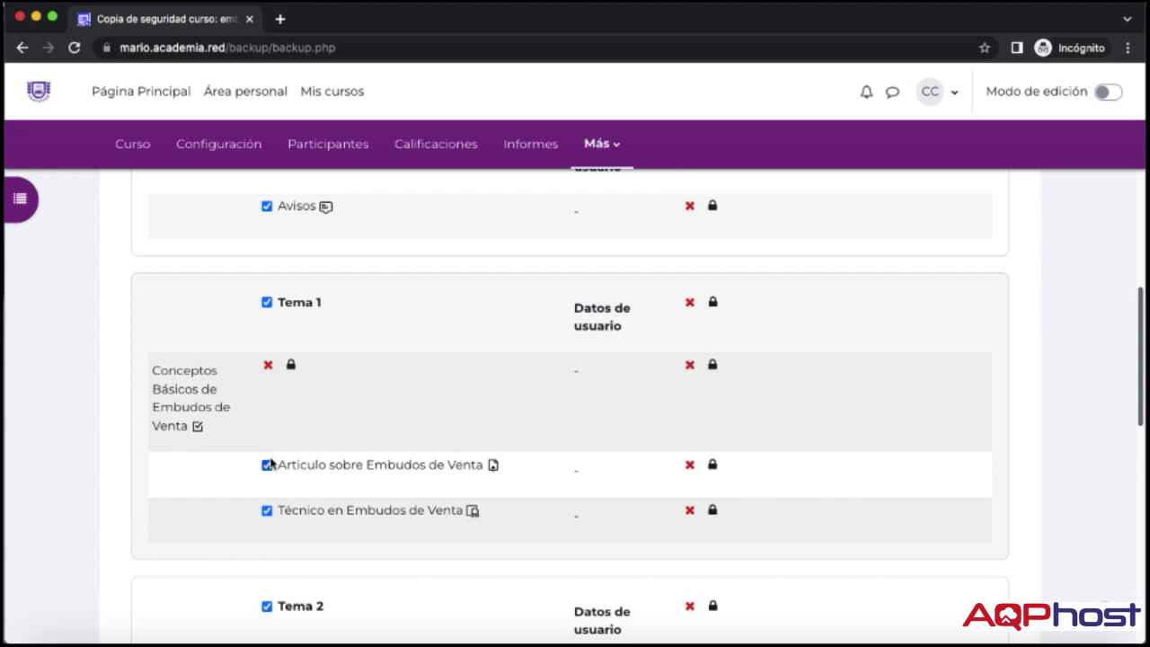
scroll(275, 419, "up", 3)
scroll(277, 449, "down", 5)
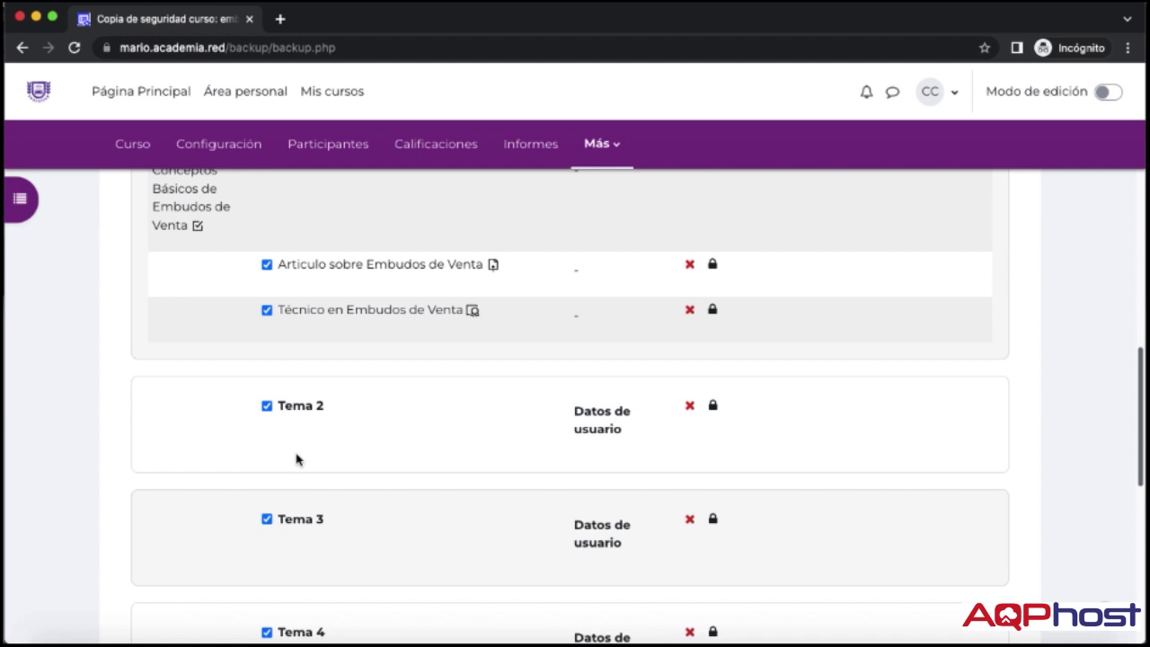
scroll(327, 562, "down", 5)
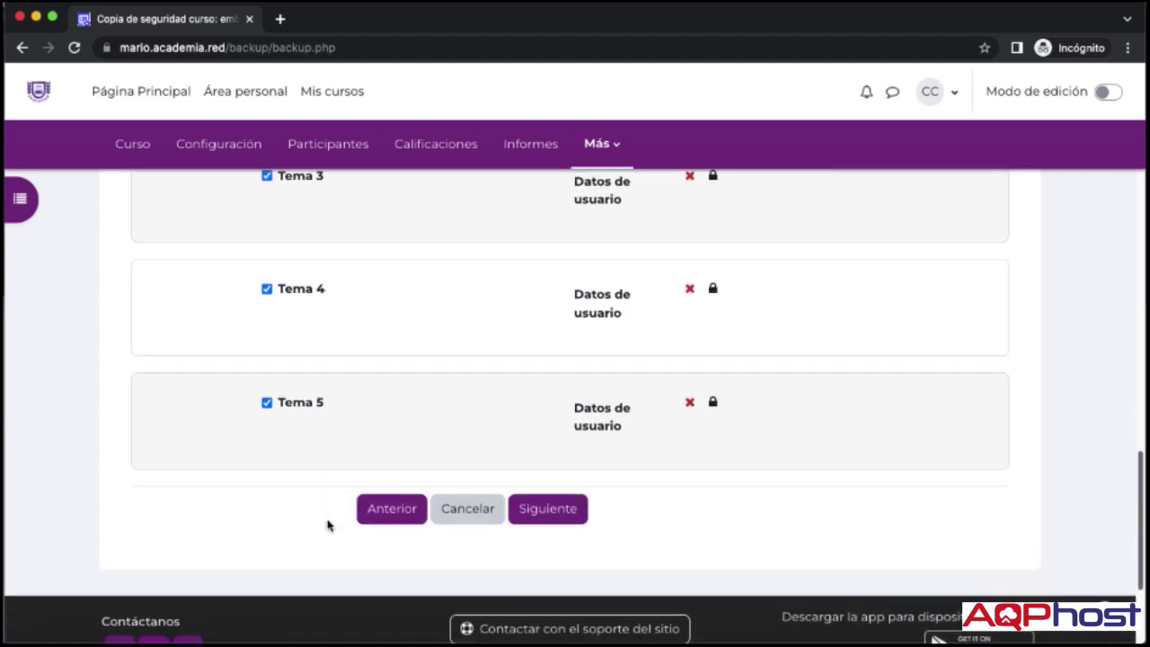
scroll(337, 513, "up", 10)
scroll(319, 454, "down", 3)
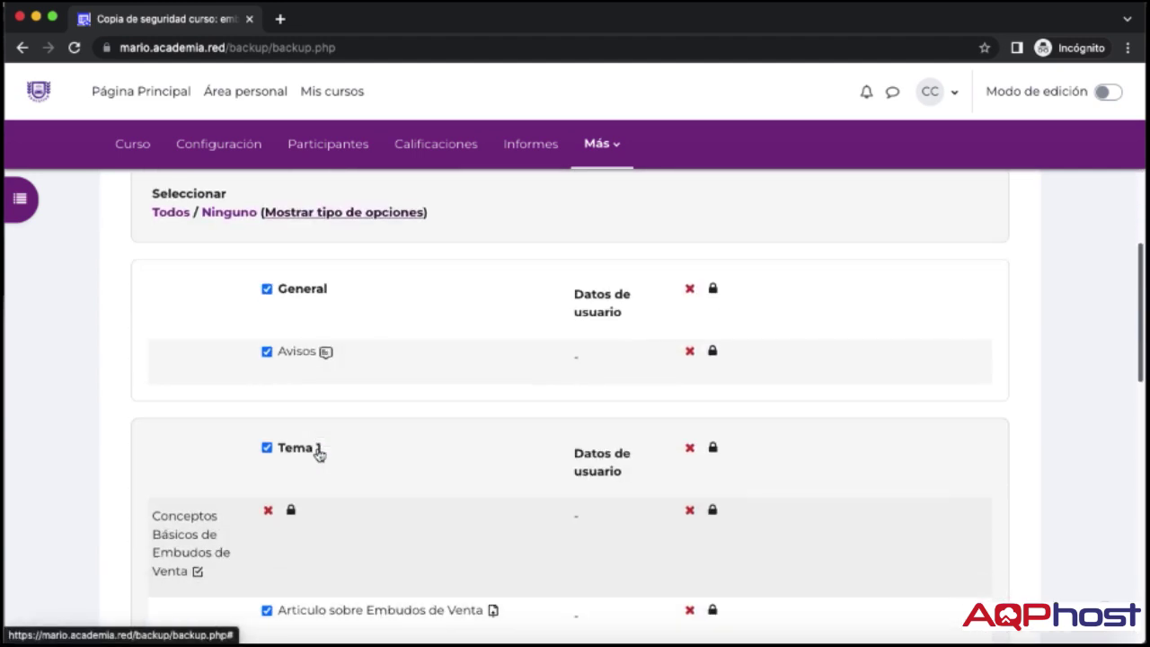
scroll(319, 454, "up", 3)
scroll(319, 455, "down", 5)
scroll(387, 462, "down", 5)
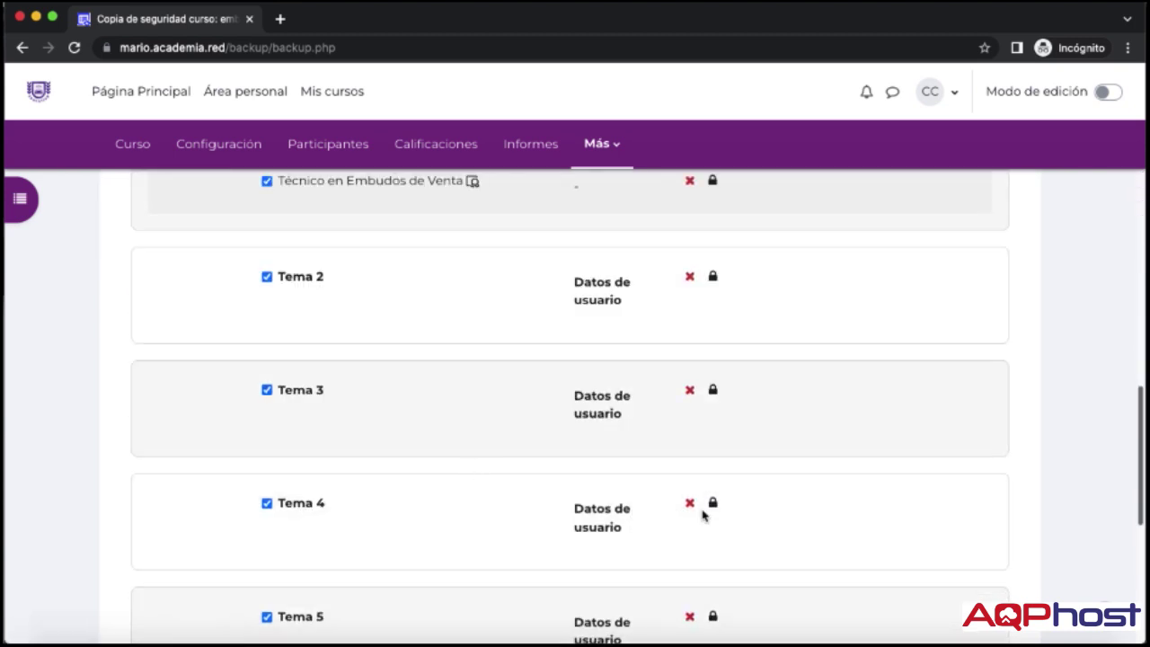
- Try toggling the inclusion of Tema 4 in the backup off and back on
left_click(266, 506)
left_click(267, 506)
scroll(364, 444, "down", 3)
- Accept the schema settings with every section included and continue to Confirmación y revisión
scroll(365, 444, "up", 10)
scroll(365, 444, "down", 4)
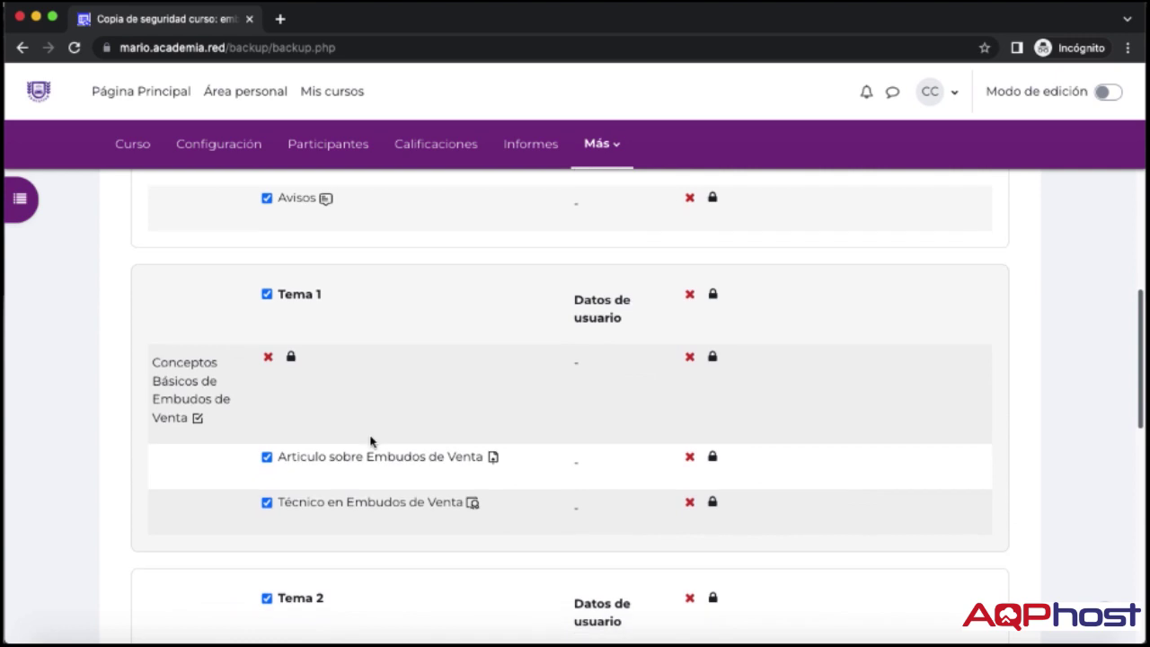
scroll(370, 441, "down", 6)
left_click(554, 351)
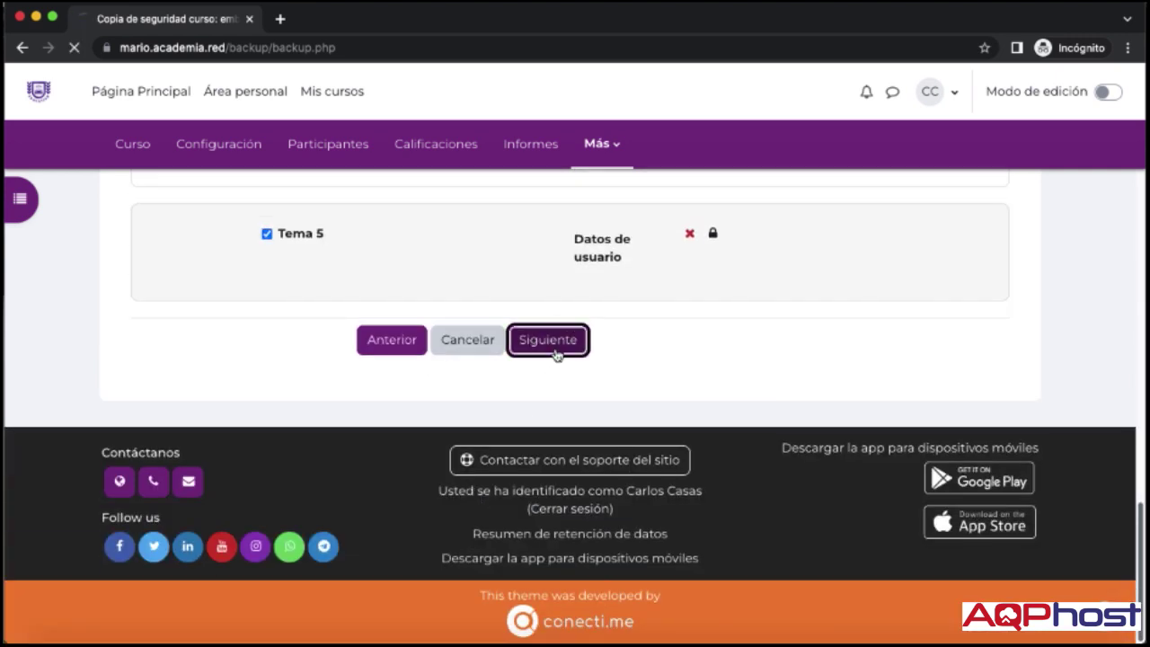
- Review the backup summary and rename the backup file as EmbudosVenta-ActividadesRecursos.mbz
scroll(594, 406, "down", 6)
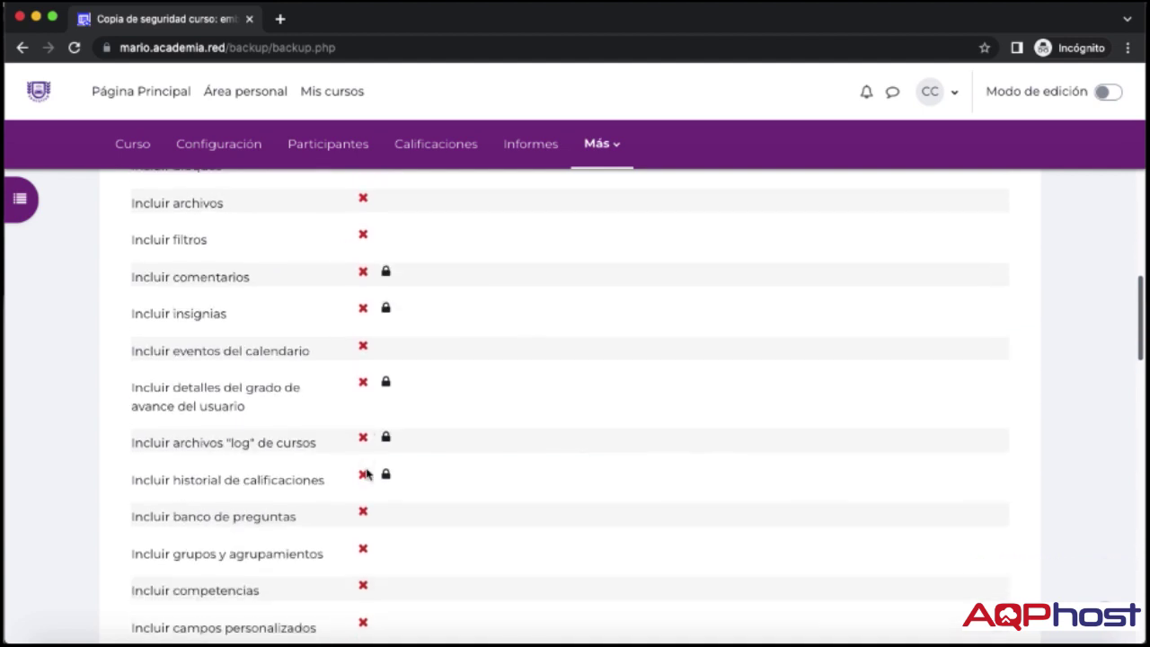
scroll(366, 474, "down", 6)
scroll(366, 472, "down", 8)
scroll(366, 468, "down", 5)
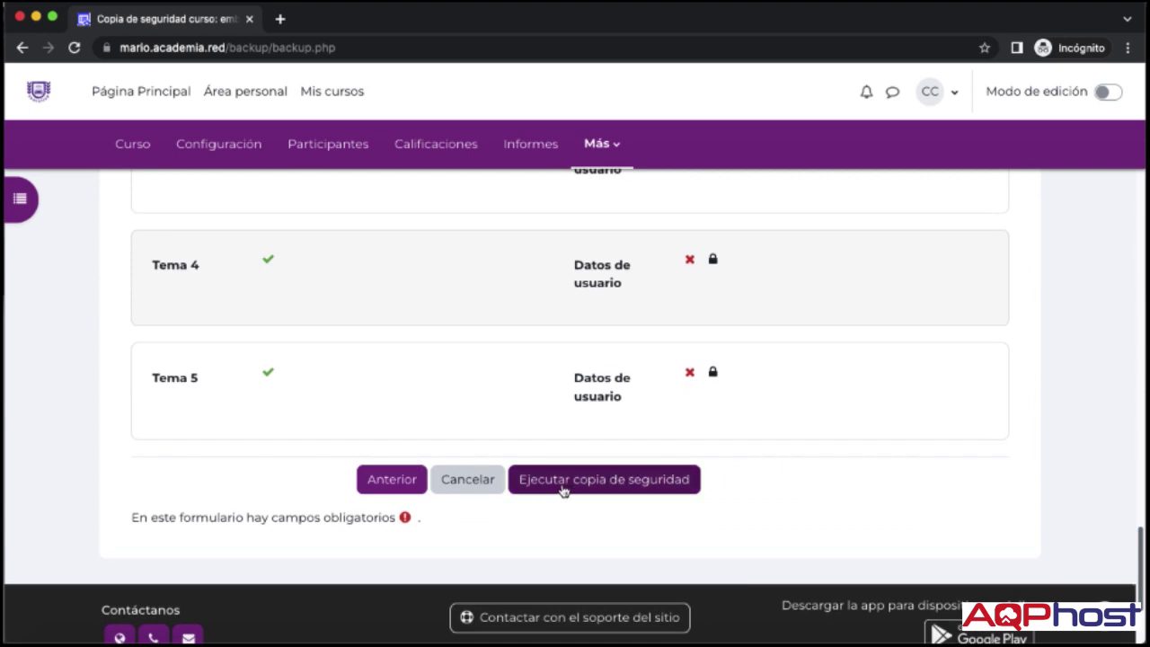
scroll(598, 488, "up", 20)
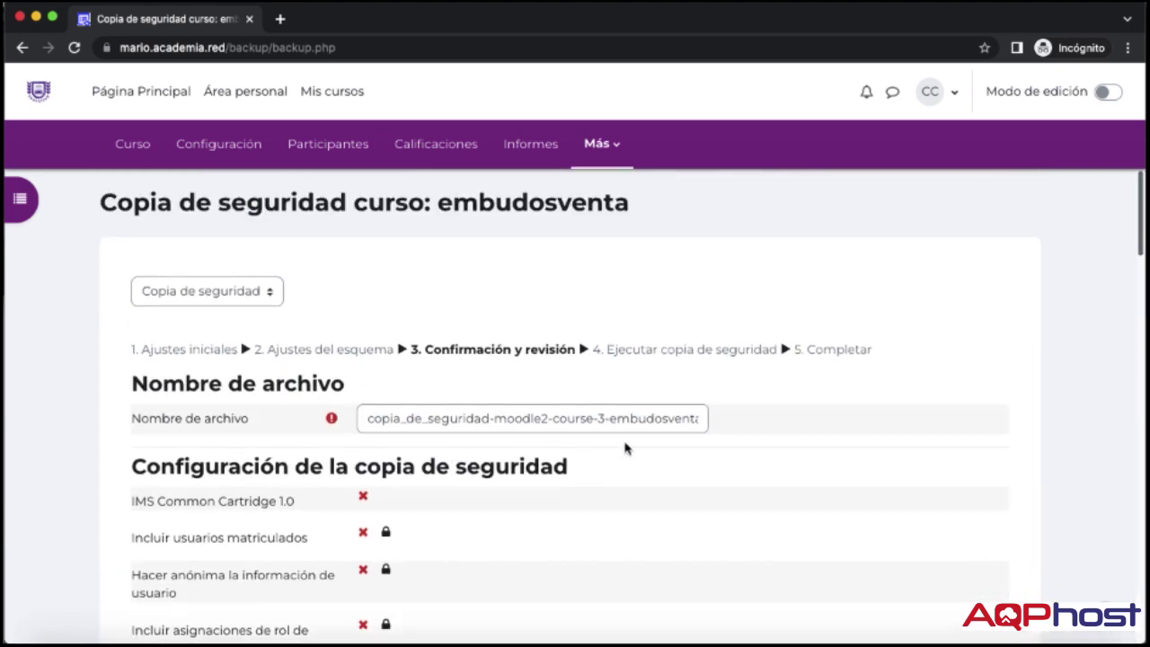
left_click_drag(367, 419, 673, 422)
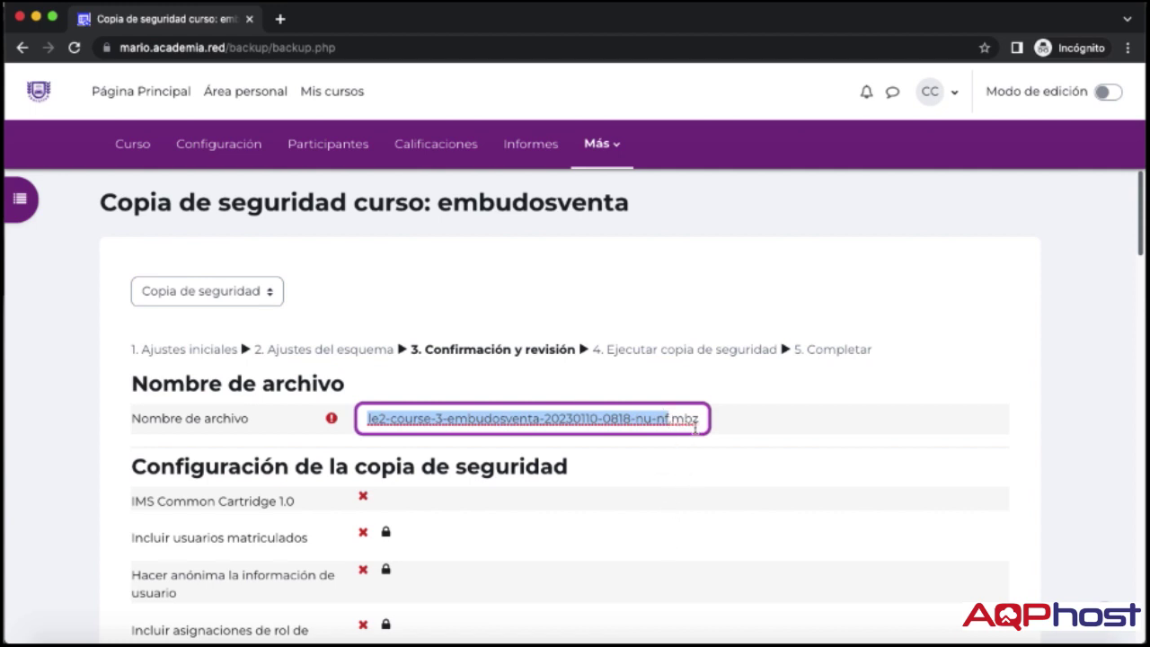
key("BackSpace")
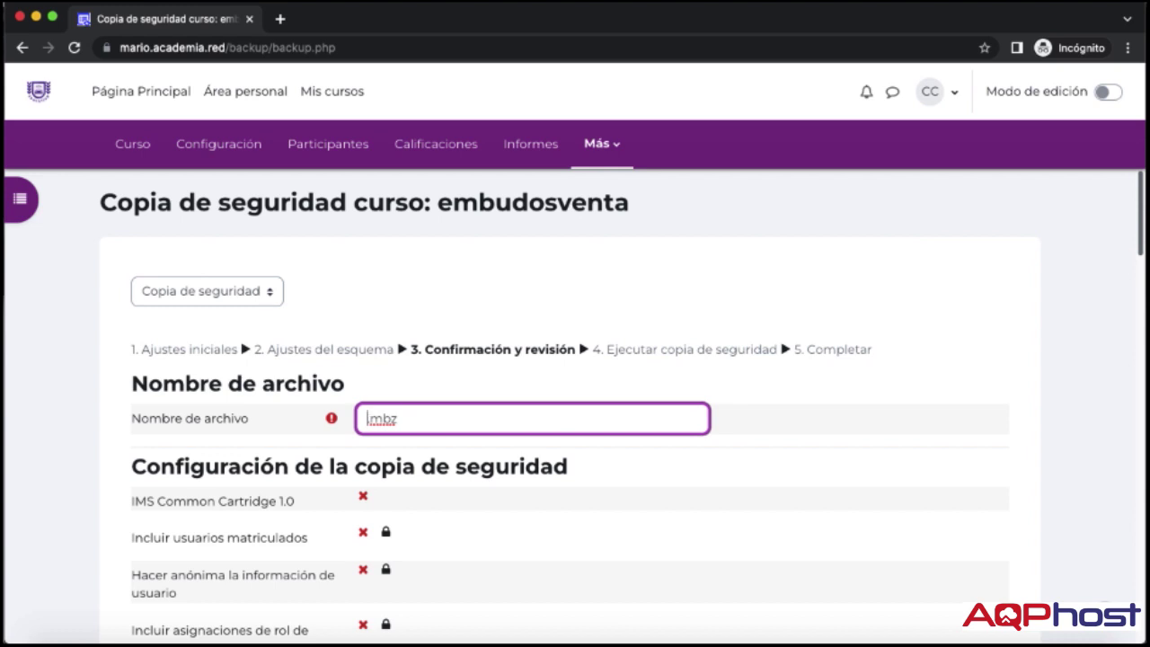
type("EmbudosVenta")
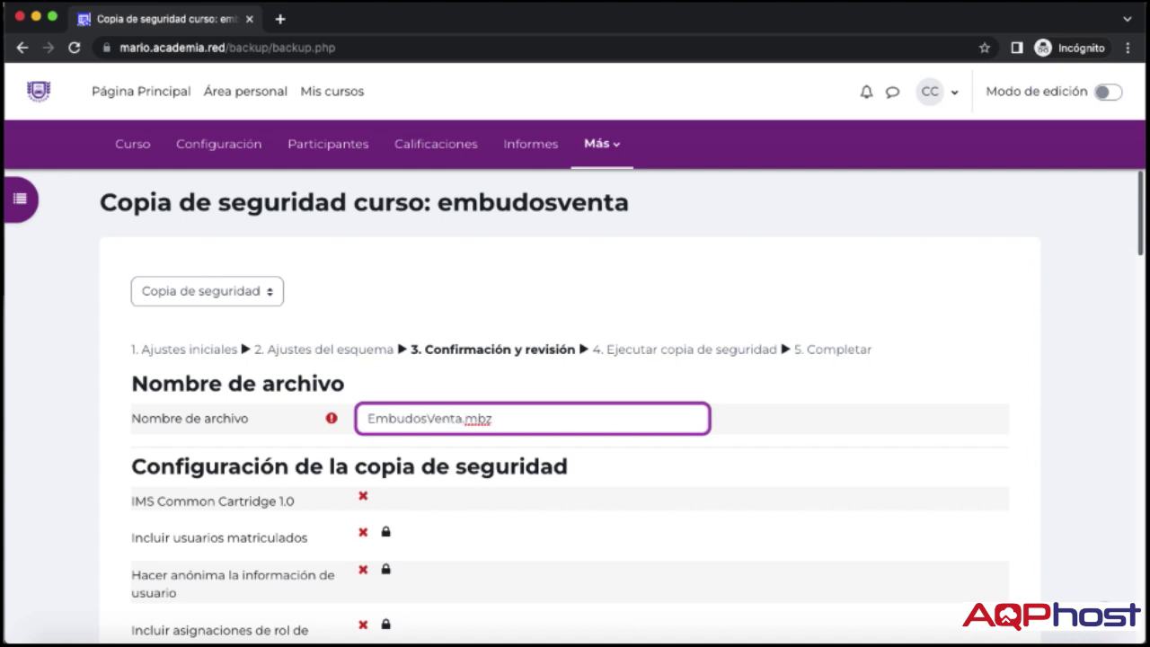
type("-ActividadesREcursos")
key("BackSpace")
key("BackSpace")
key("BackSpace")
key("BackSpace")
key("BackSpace")
key("BackSpace")
key("BackSpace")
type("ecursos")
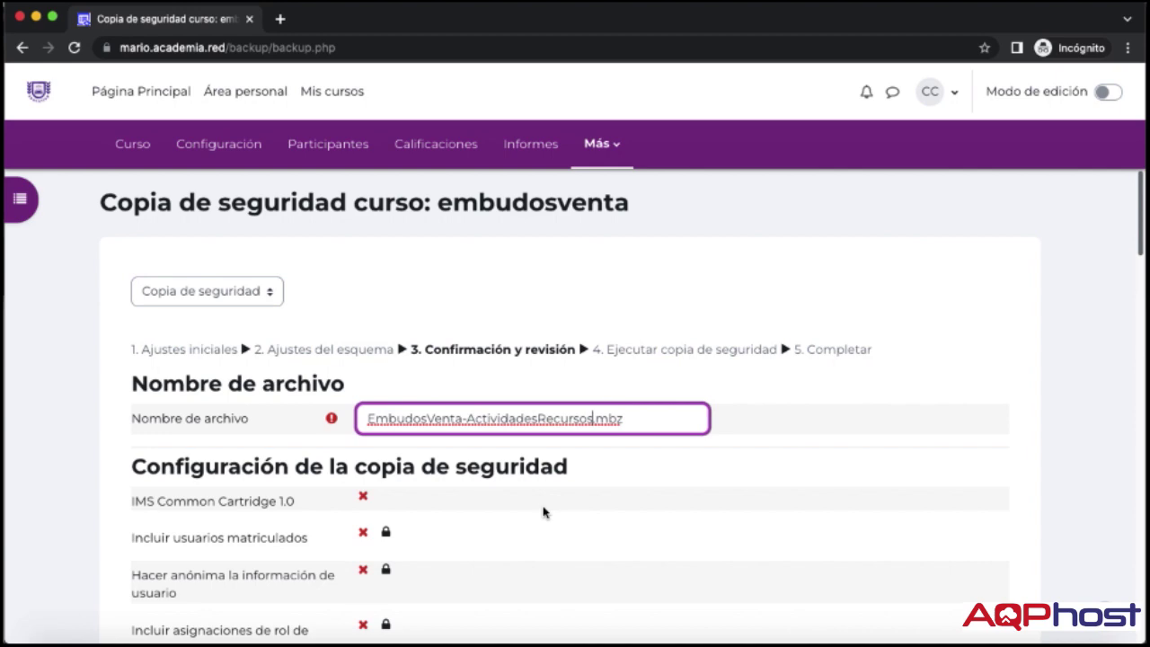
- Run the course backup and check the message on its completion page
scroll(544, 511, "down", 2)
scroll(544, 512, "down", 20)
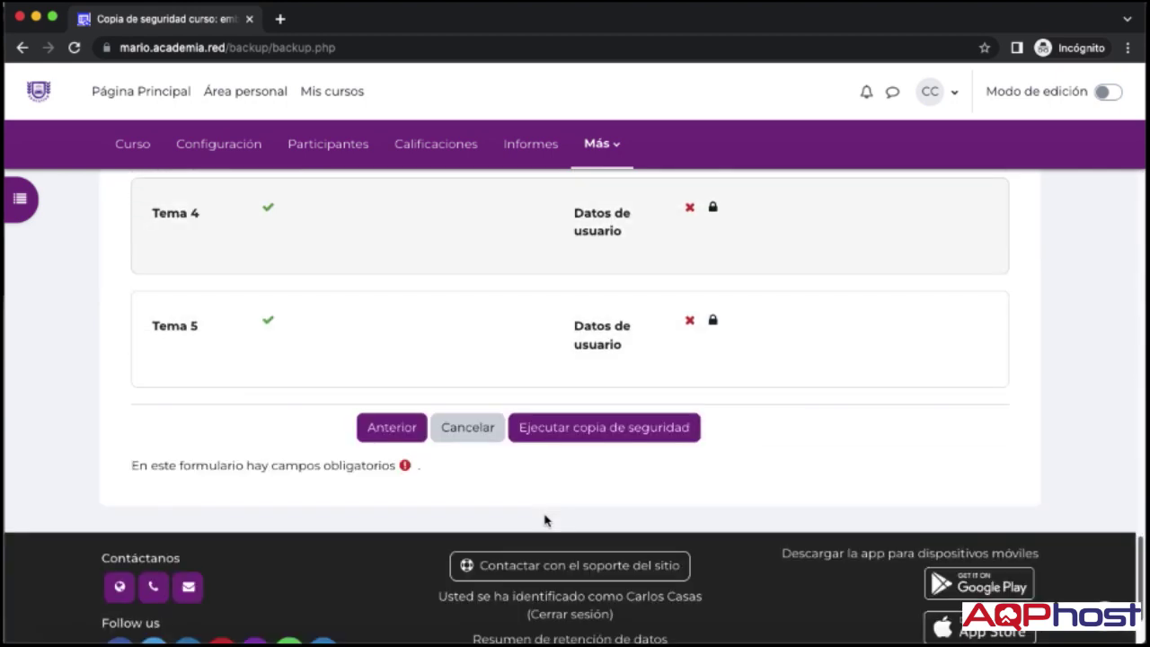
left_click(570, 403)
left_click(569, 404)
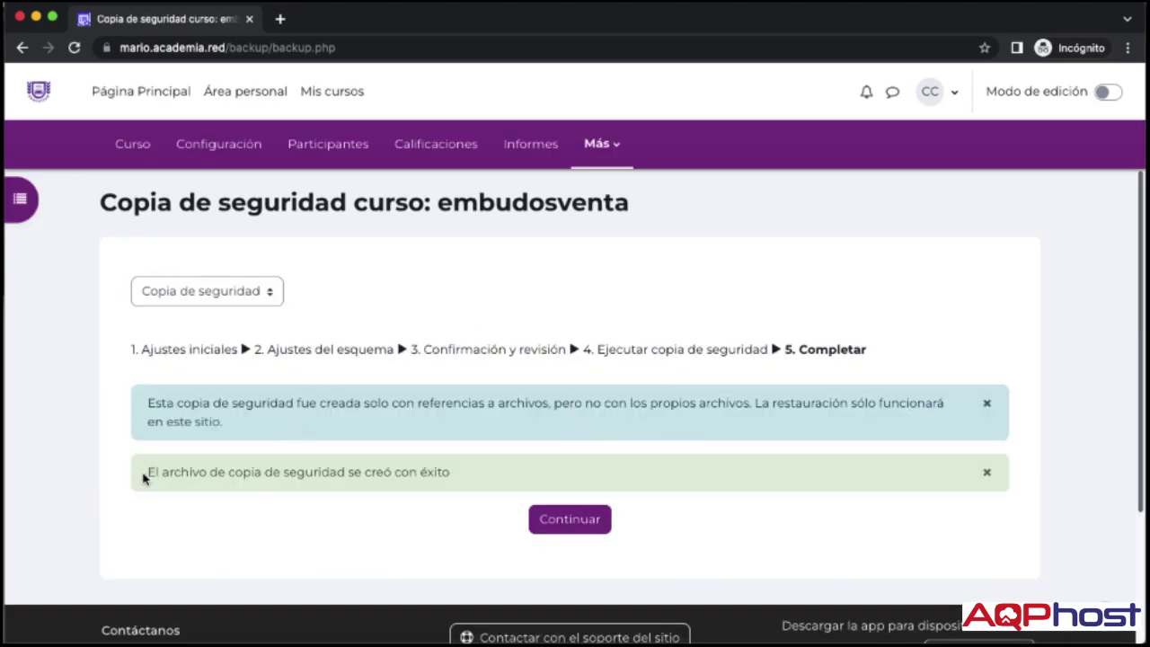
left_click_drag(148, 473, 471, 471)
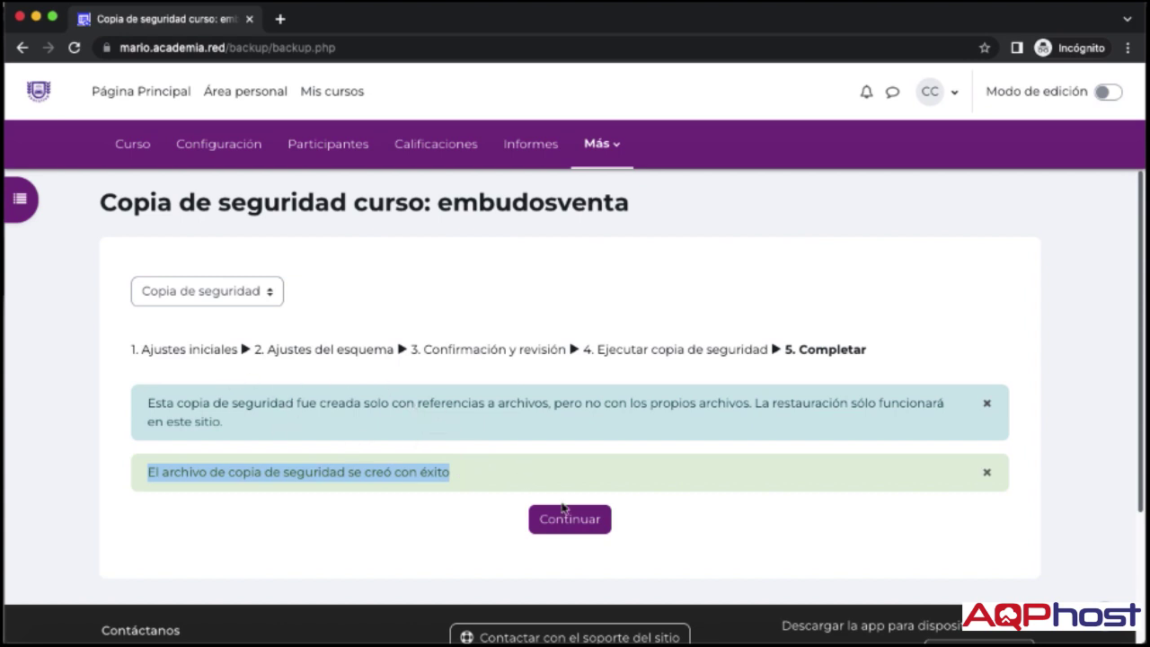
- Continue to the course's restore page and download EmbudosVenta-ActividadesRecursos.mbz from the user's private backup area
left_click(580, 526)
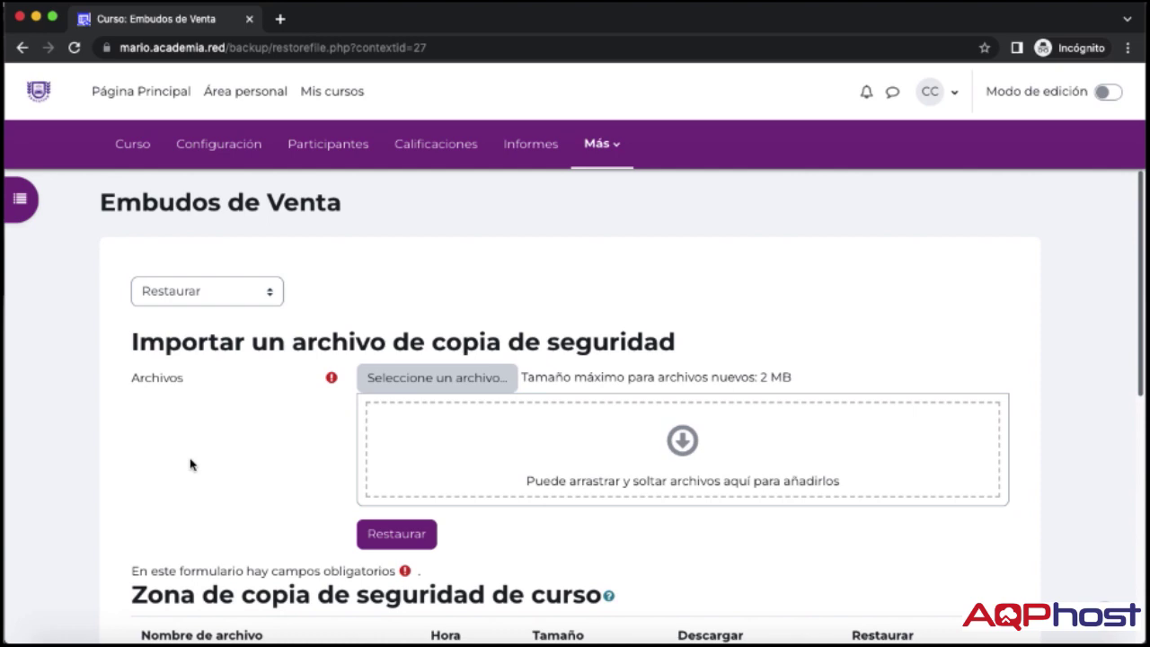
scroll(189, 465, "down", 5)
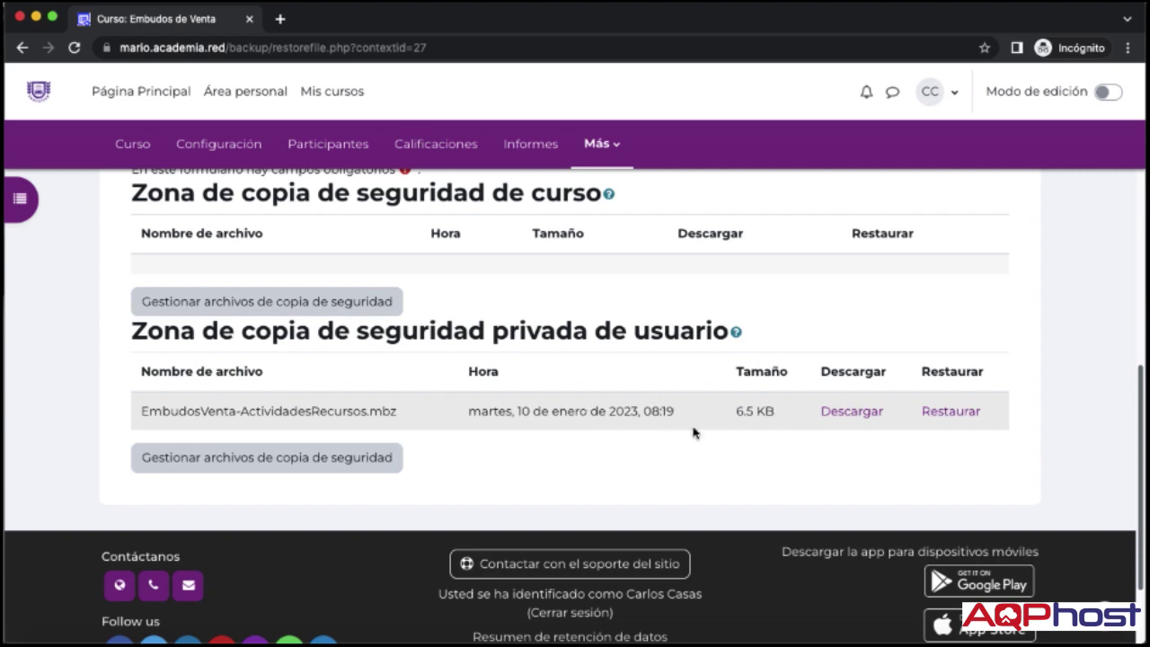
left_click(854, 412)
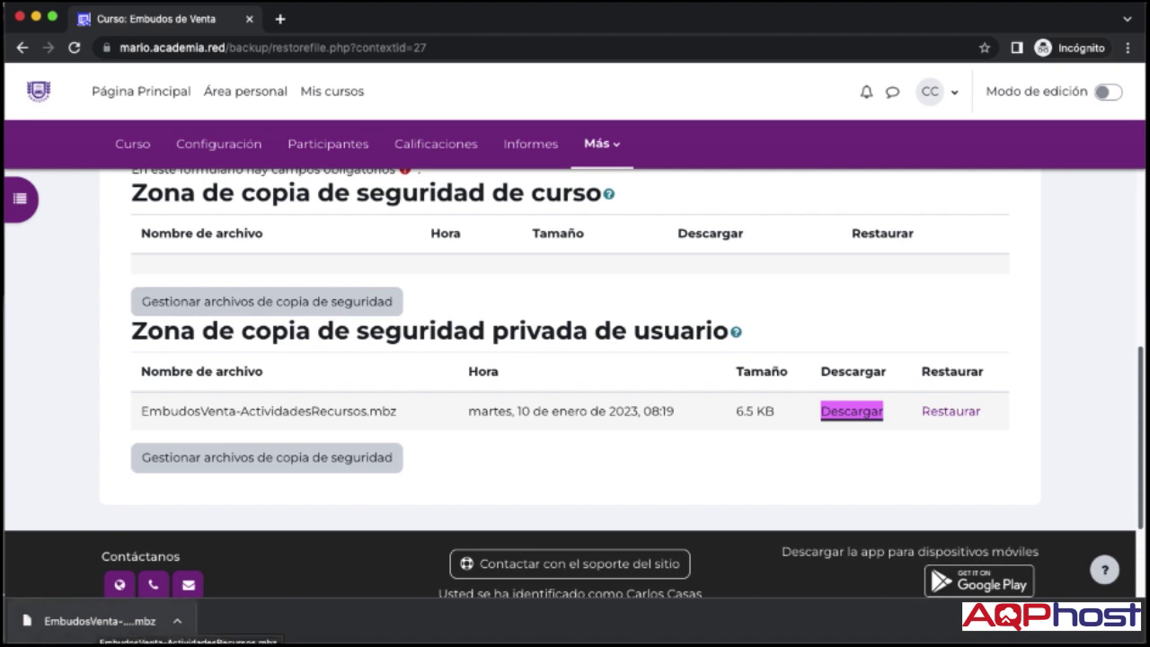
- Switch to the administrator session and check its course overview and the account logged in
scroll(828, 355, "down", 2)
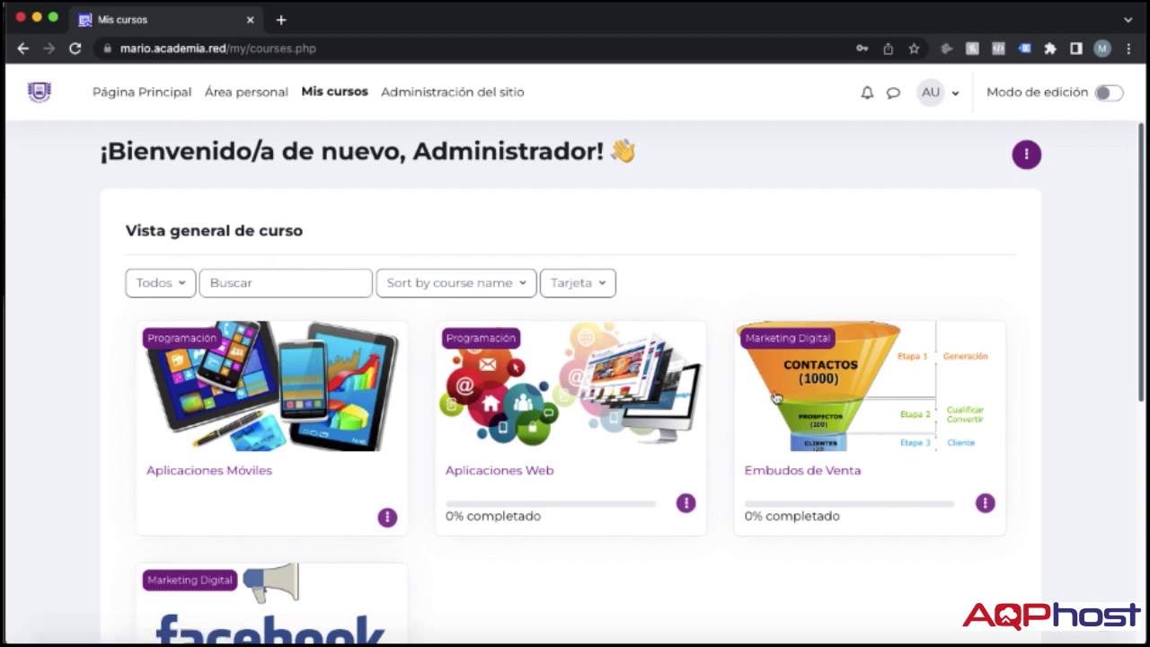
scroll(746, 440, "down", 4)
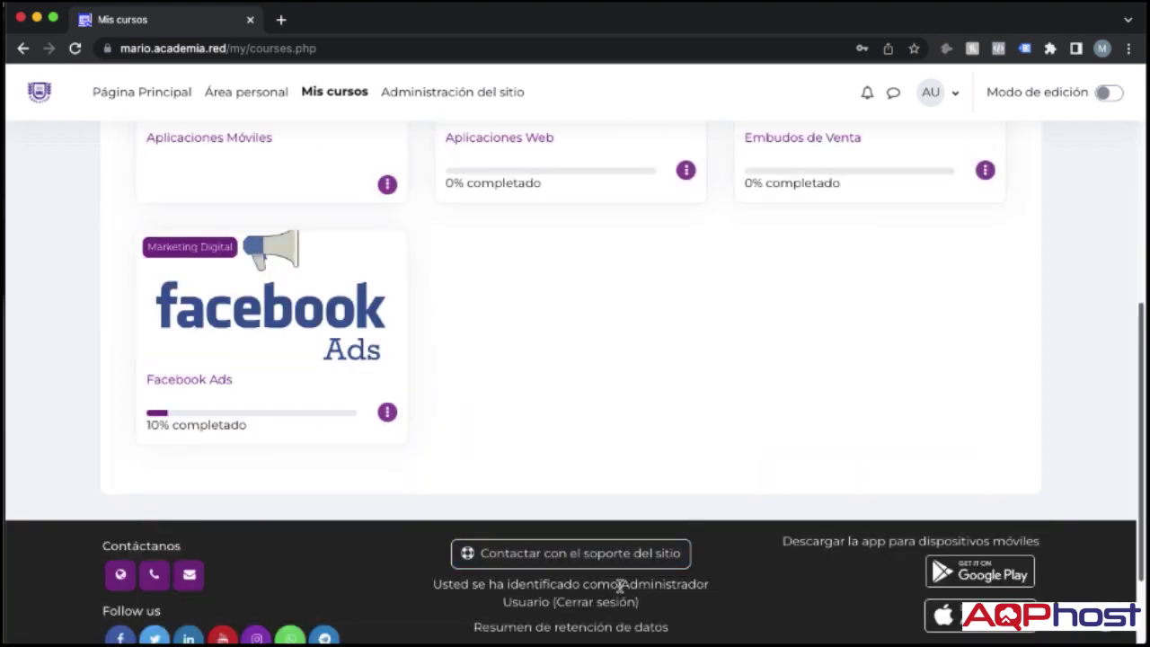
left_click_drag(618, 585, 729, 585)
scroll(634, 412, "up", 4)
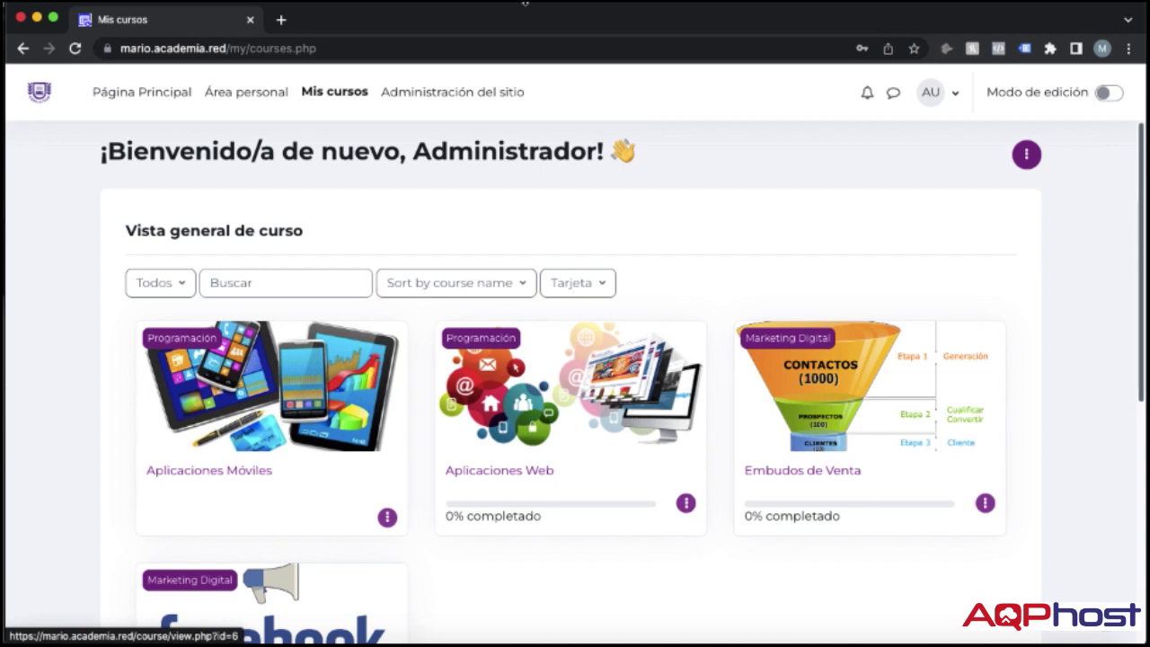
- Go to the site administration's course settings and bring up the Restaurar curso page with its backup file areas
left_click(458, 99)
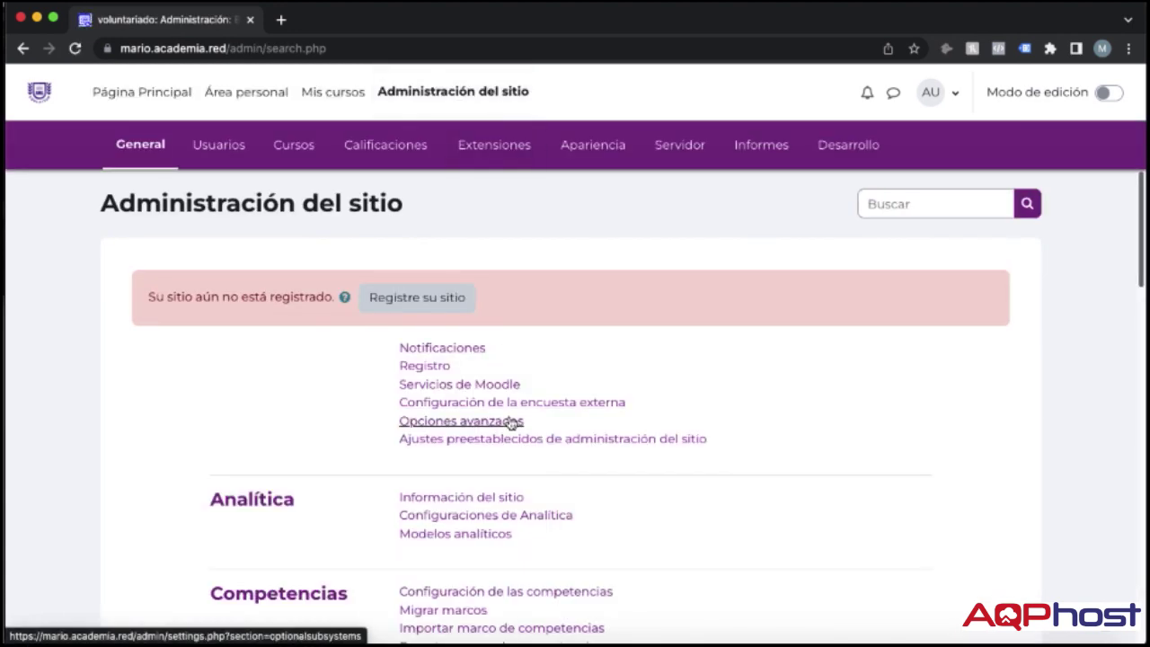
left_click(297, 149)
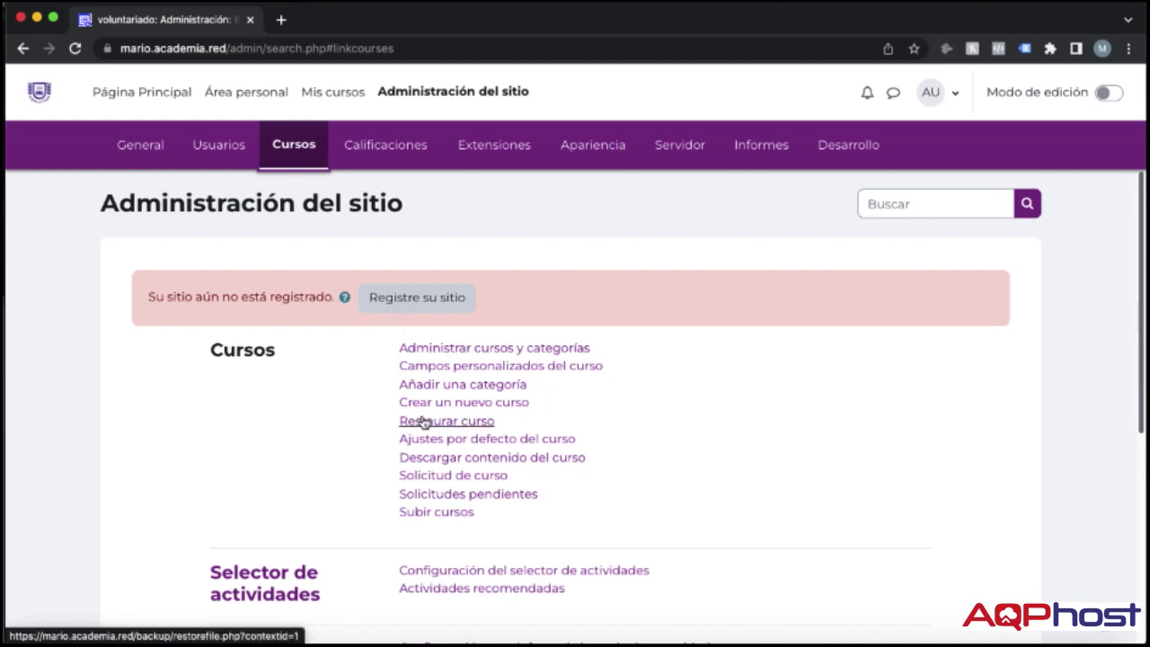
scroll(364, 508, "down", 3)
scroll(364, 508, "down", 2)
scroll(364, 507, "up", 2)
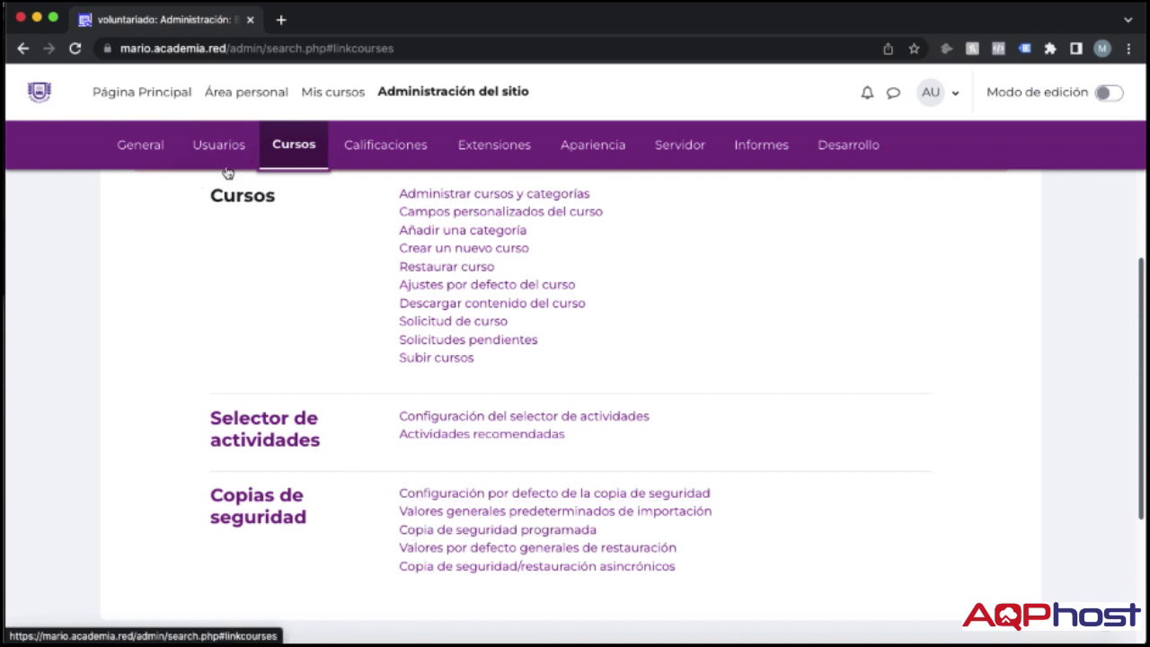
left_click(452, 271)
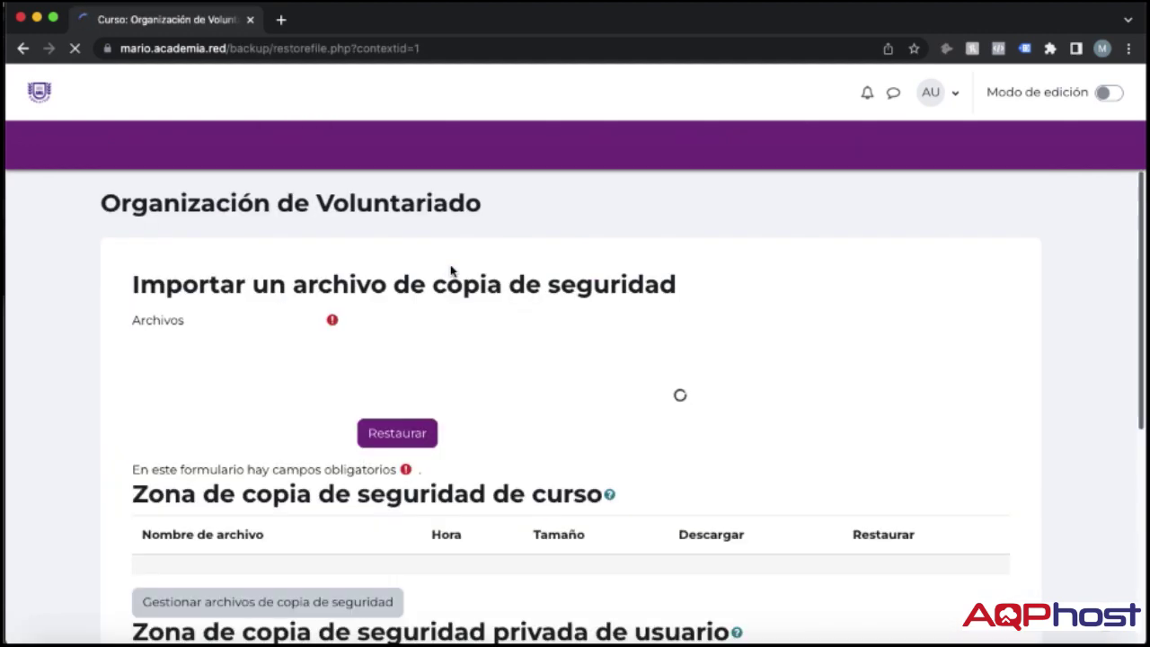
scroll(483, 403, "down", 5)
scroll(484, 404, "up", 5)
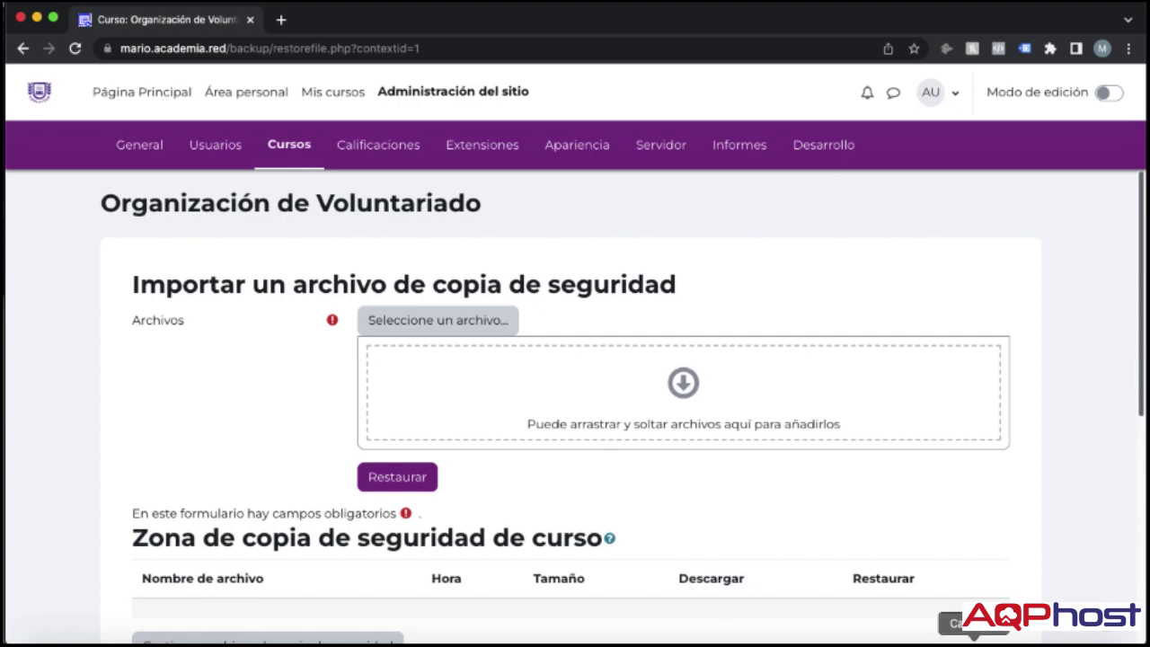
- Upload EmbudosVenta-ActividadesRecursos.mbz as the backup file to import and start restoring it
left_click(919, 642)
left_click_drag(933, 618, 648, 393)
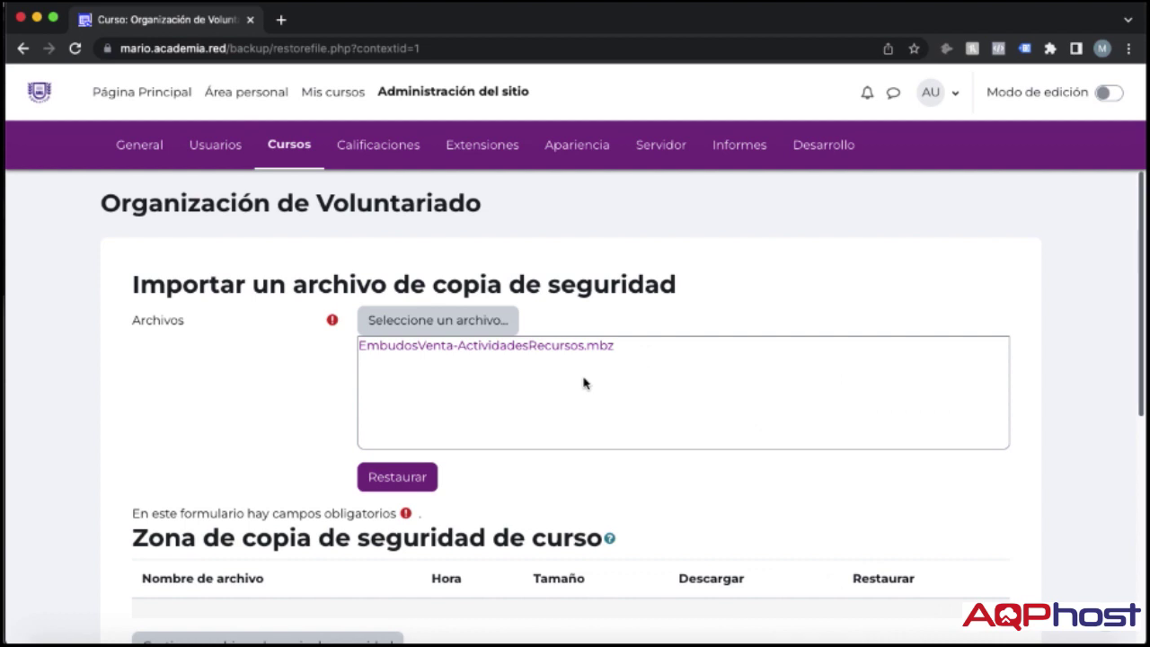
scroll(432, 459, "down", 3)
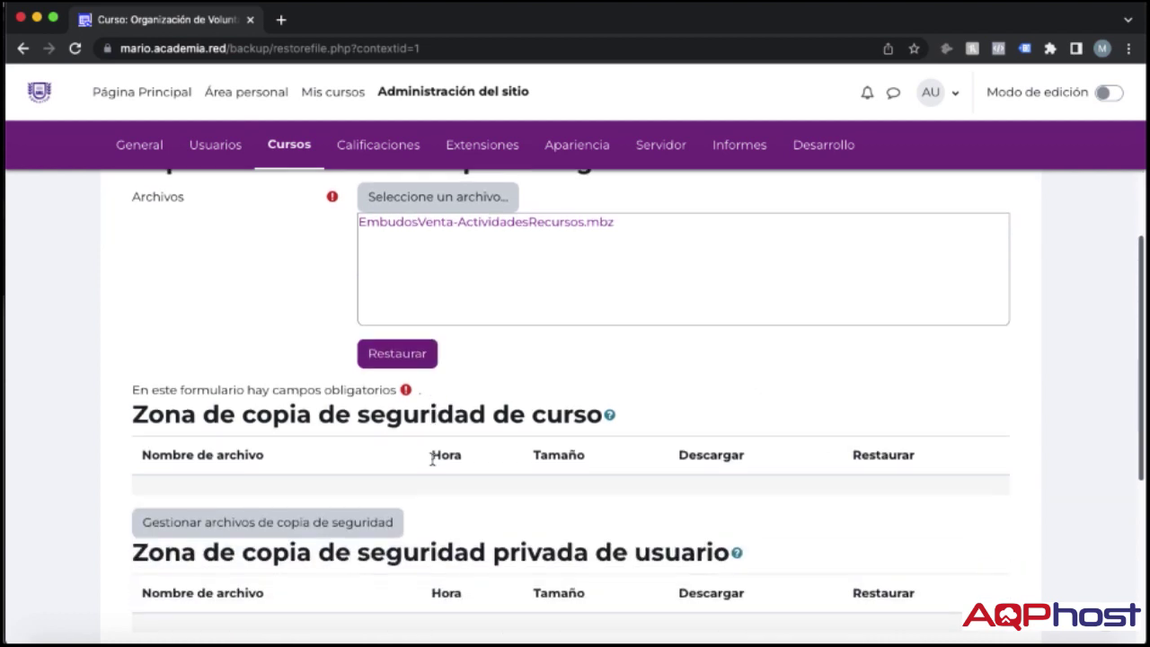
scroll(395, 360, "down", 3)
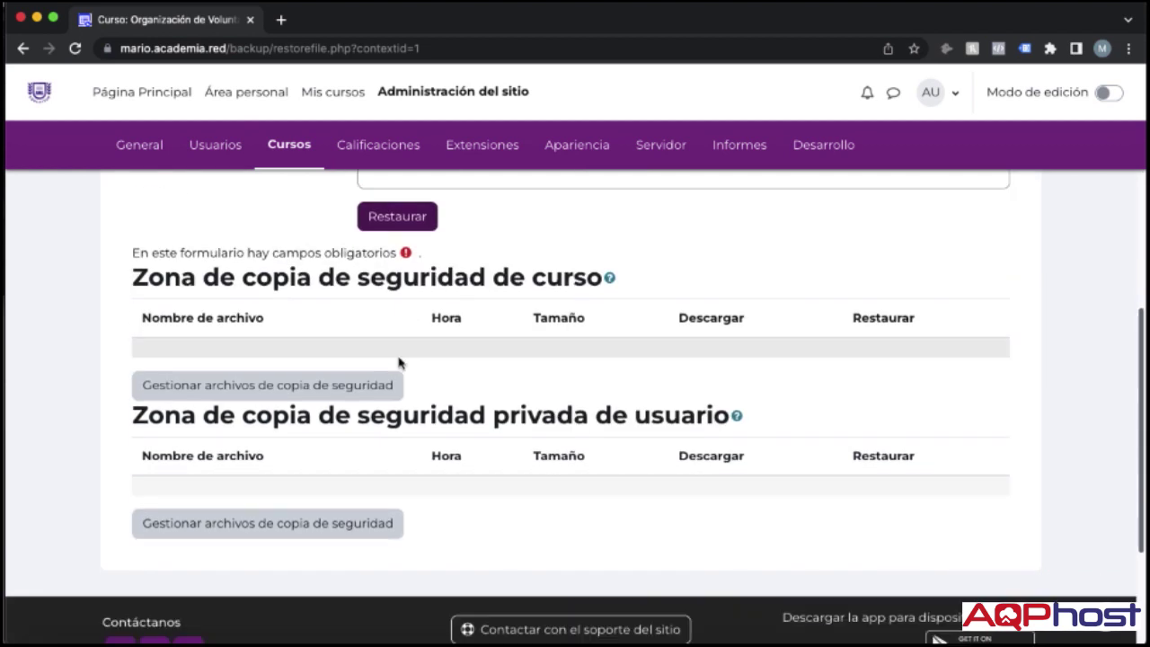
scroll(399, 362, "up", 4)
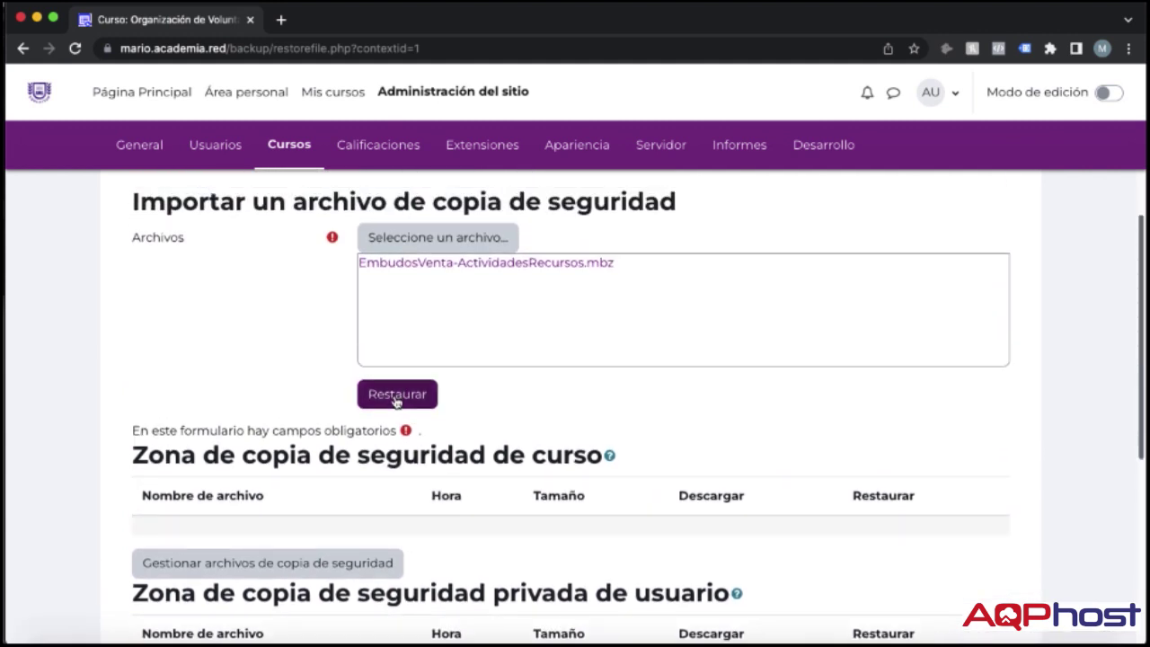
left_click(396, 395)
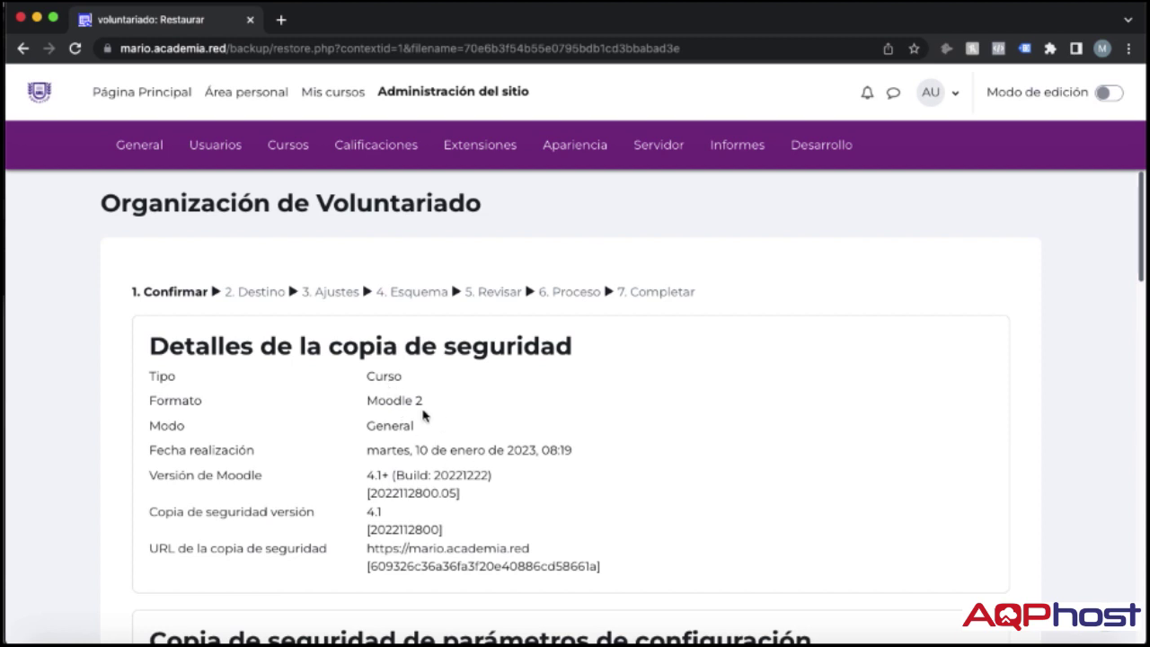
- Review the backup's details, included settings and course sections, and continue to the restore destination stage
scroll(433, 472, "down", 2)
scroll(433, 472, "down", 5)
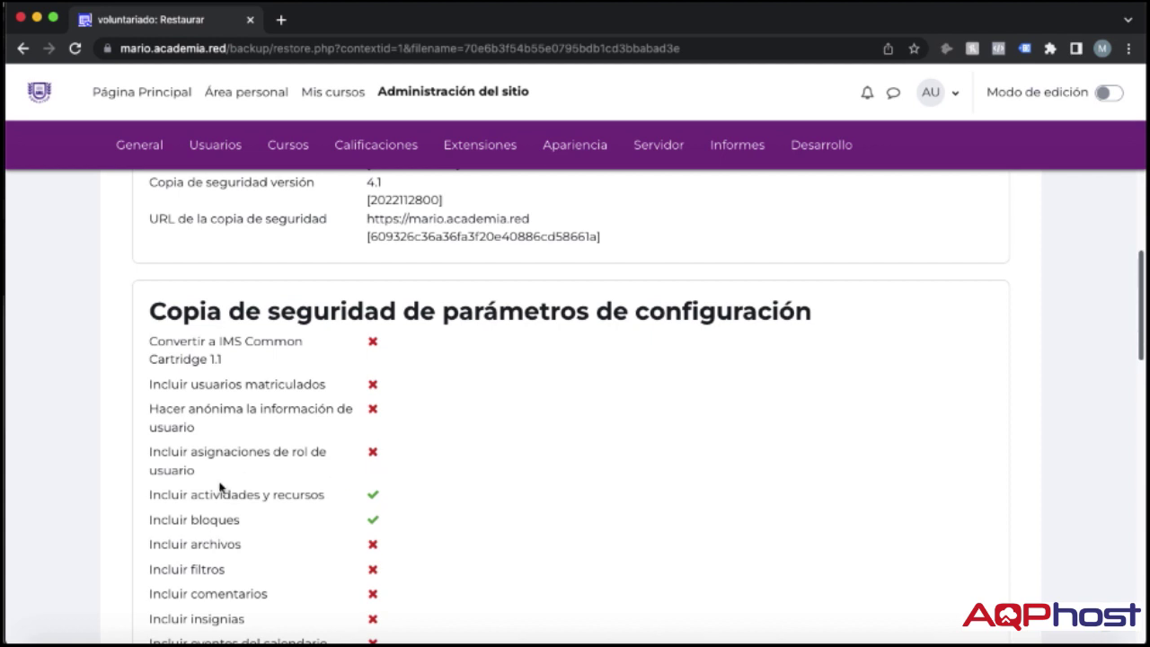
left_click_drag(143, 496, 266, 530)
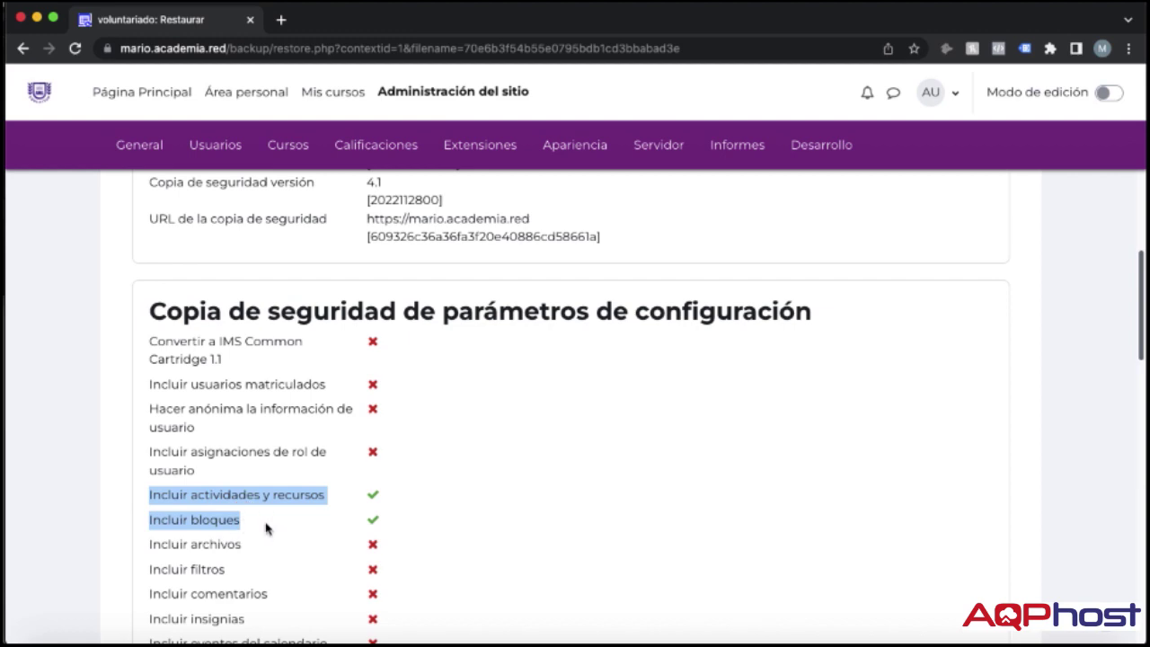
scroll(356, 532, "down", 6)
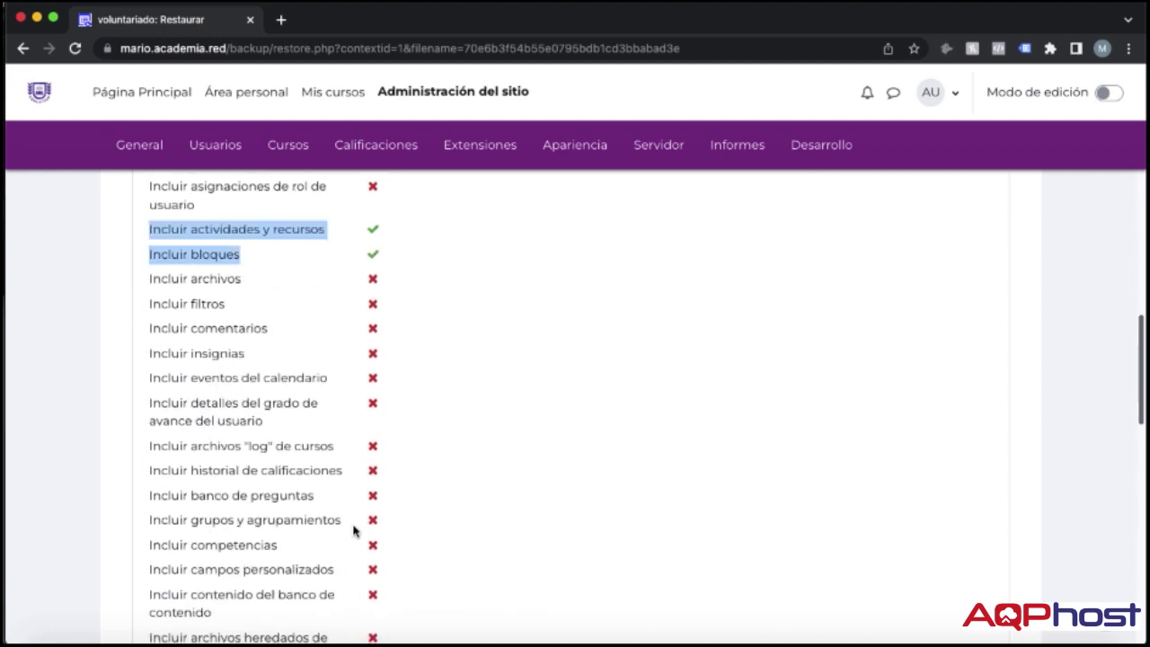
scroll(354, 530, "down", 3)
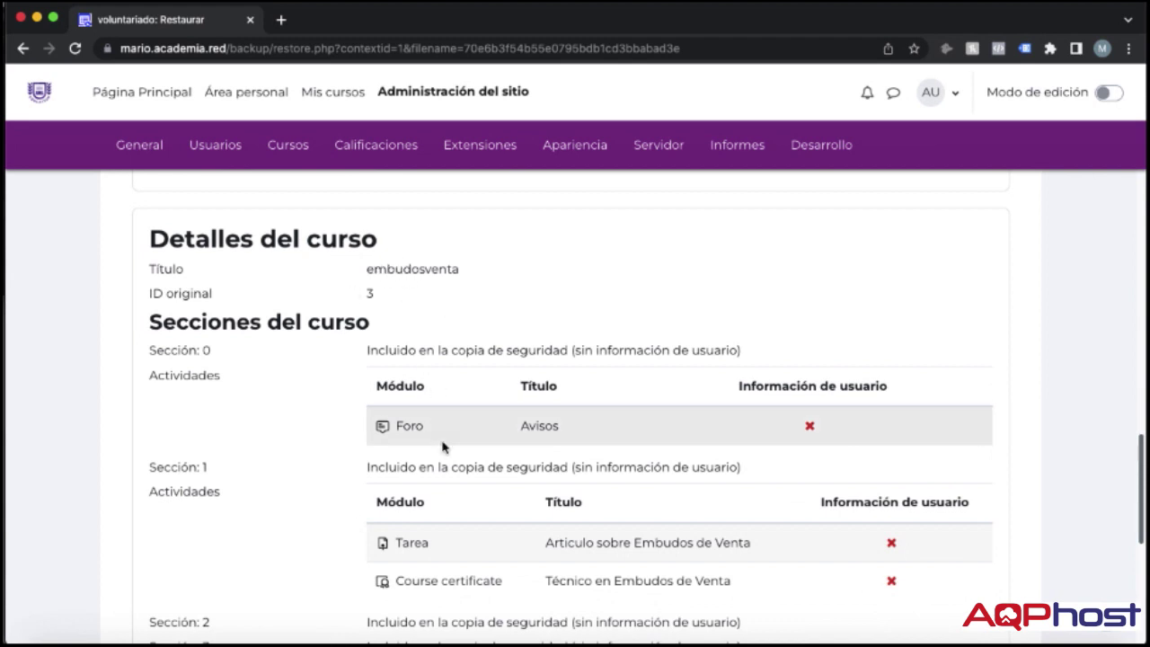
scroll(442, 447, "down", 1)
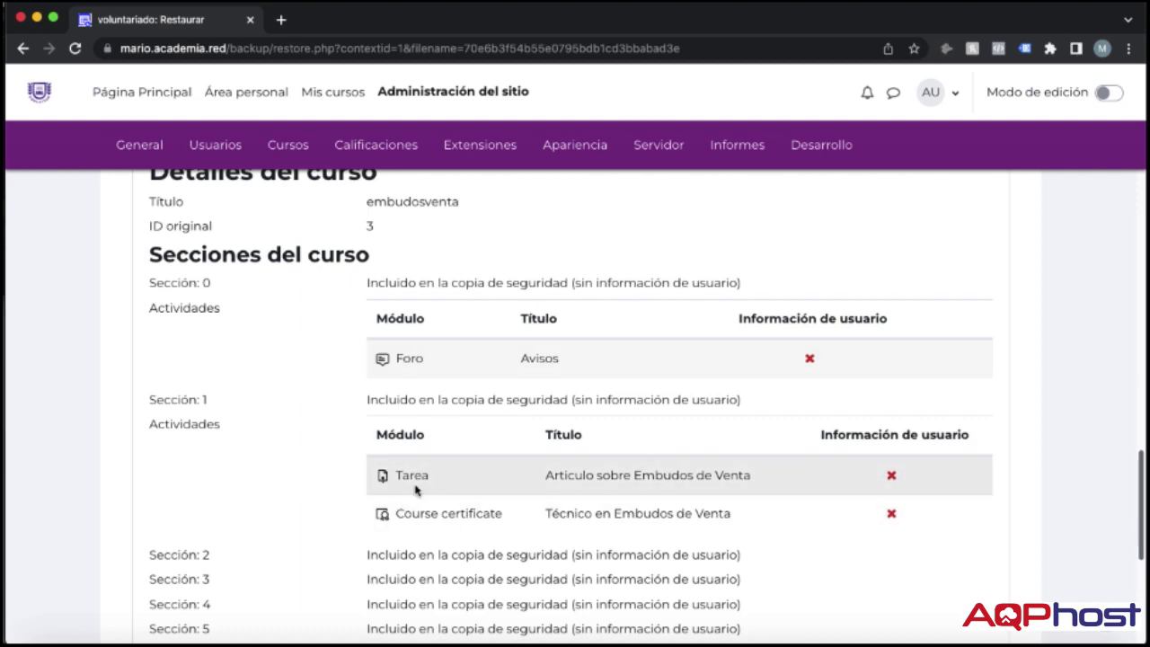
scroll(428, 508, "down", 5)
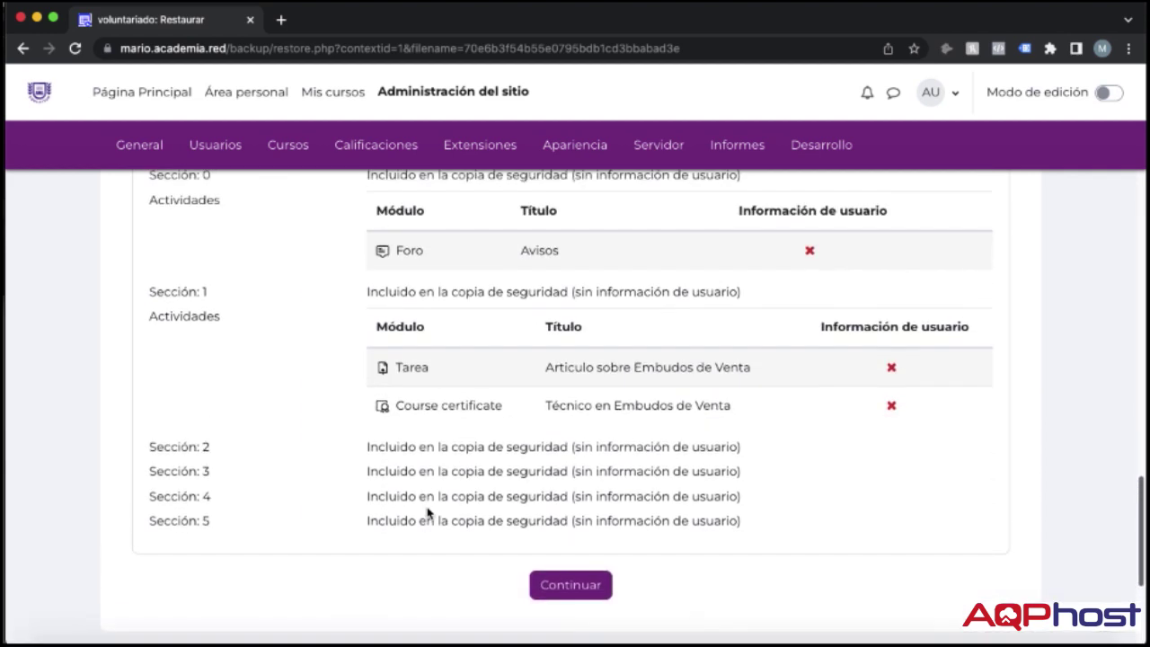
scroll(427, 508, "down", 2)
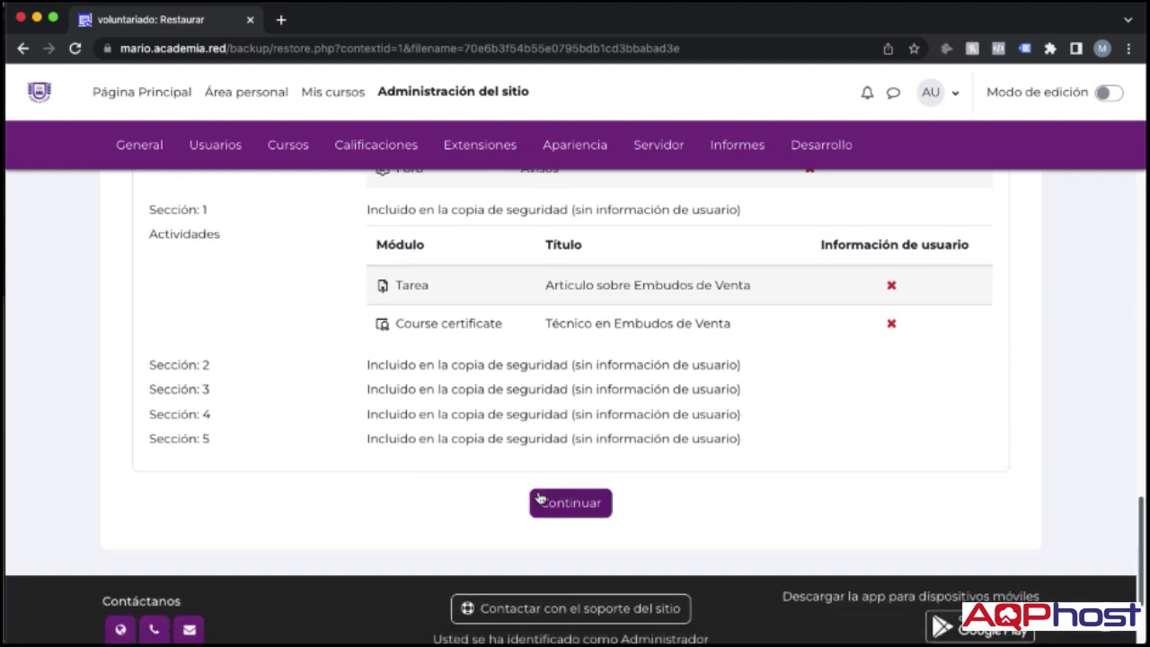
left_click(572, 513)
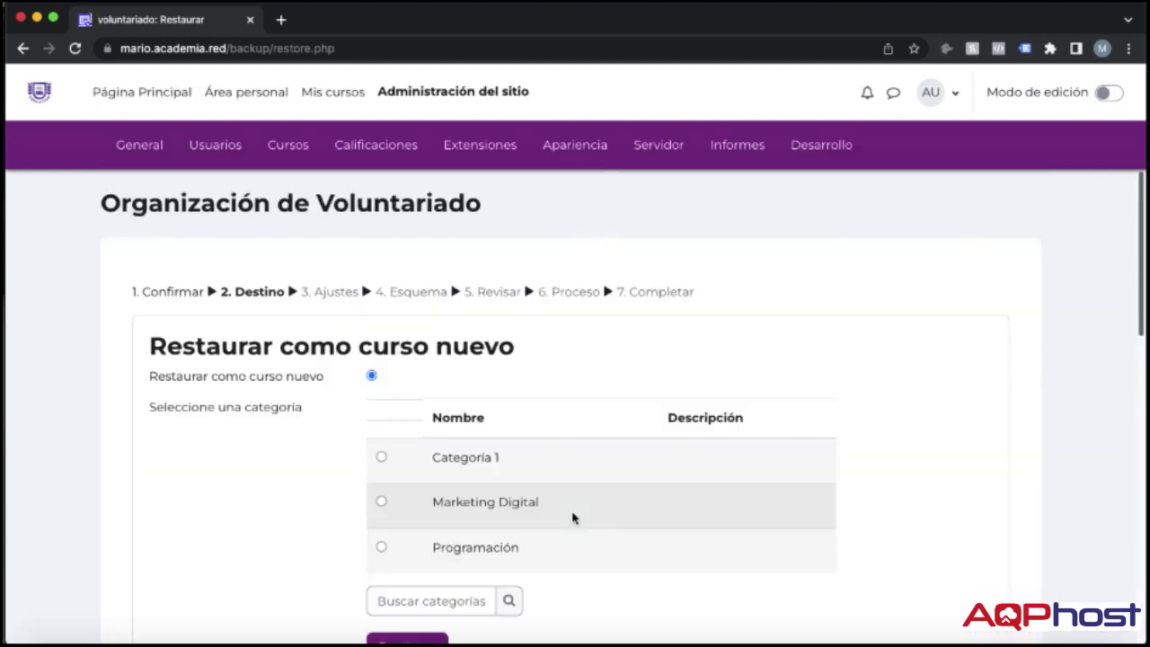
- Run the category search under restoring as a new course and choose Categoría 1 as the destination
scroll(572, 518, "down", 2)
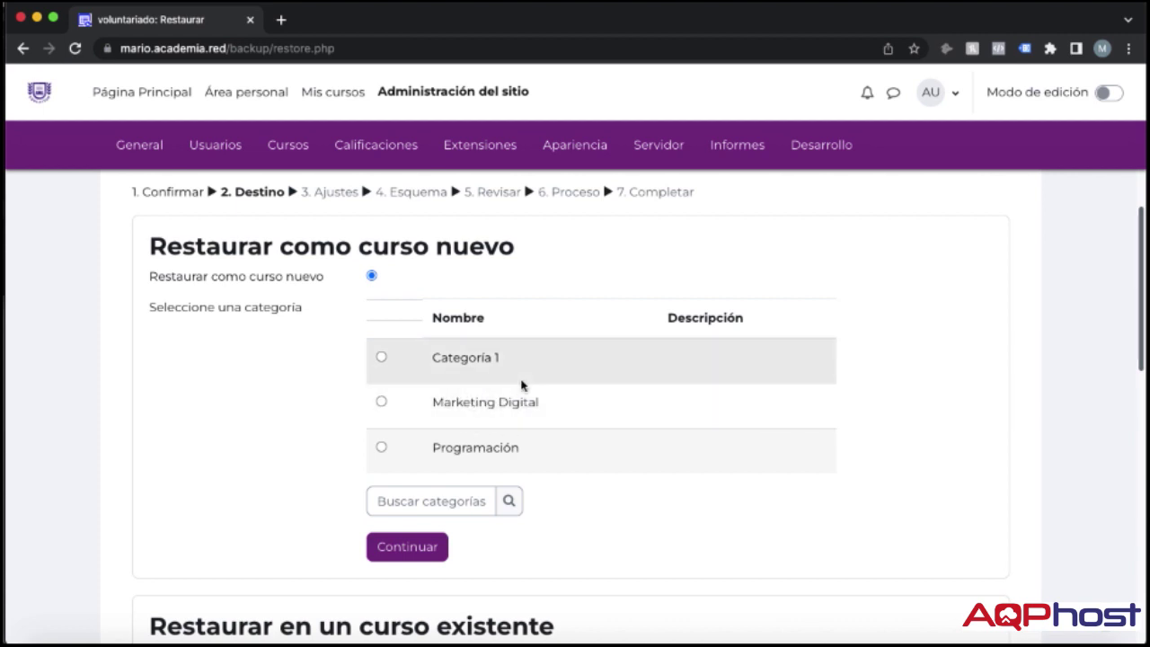
left_click(508, 503)
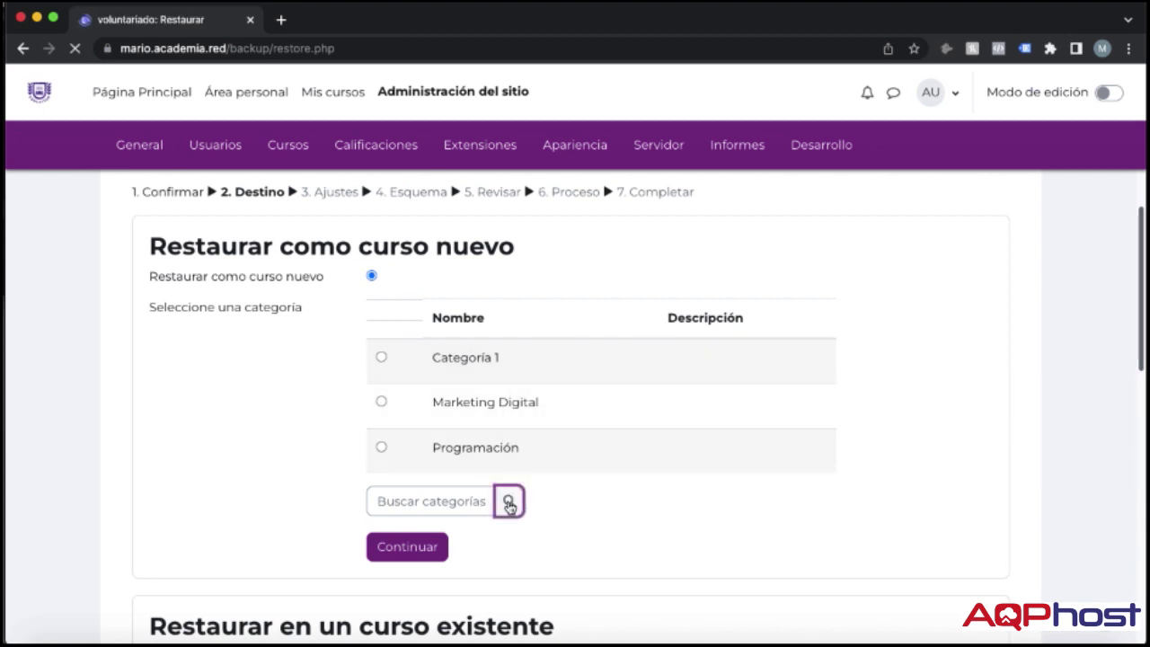
scroll(560, 377, "down", 3)
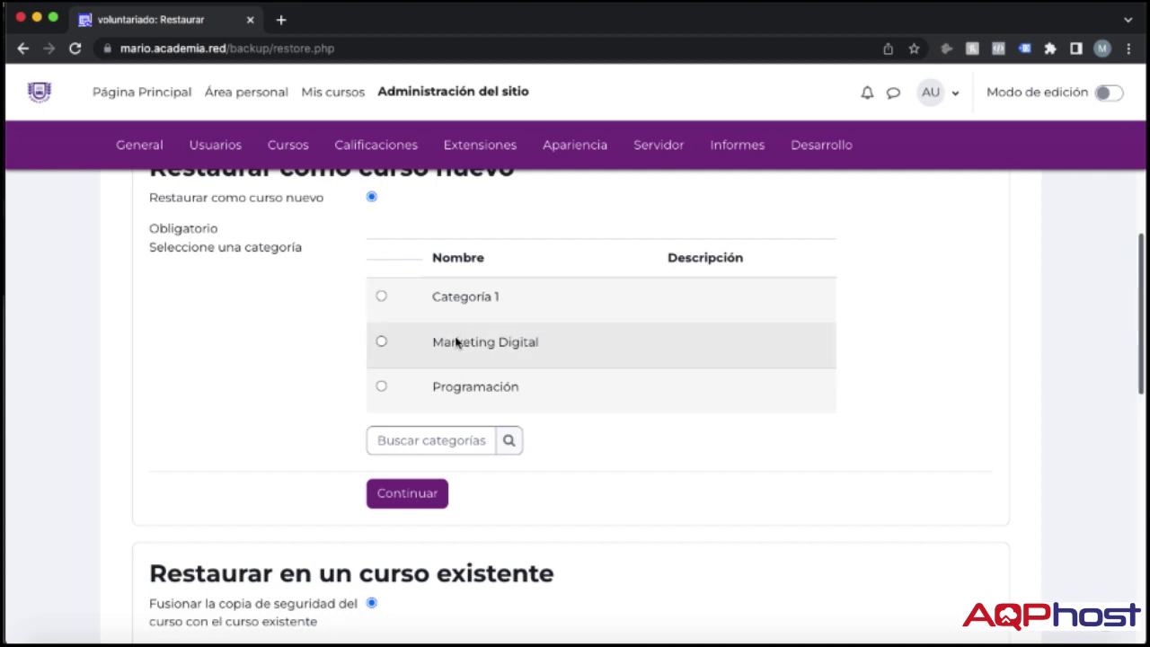
left_click(381, 297)
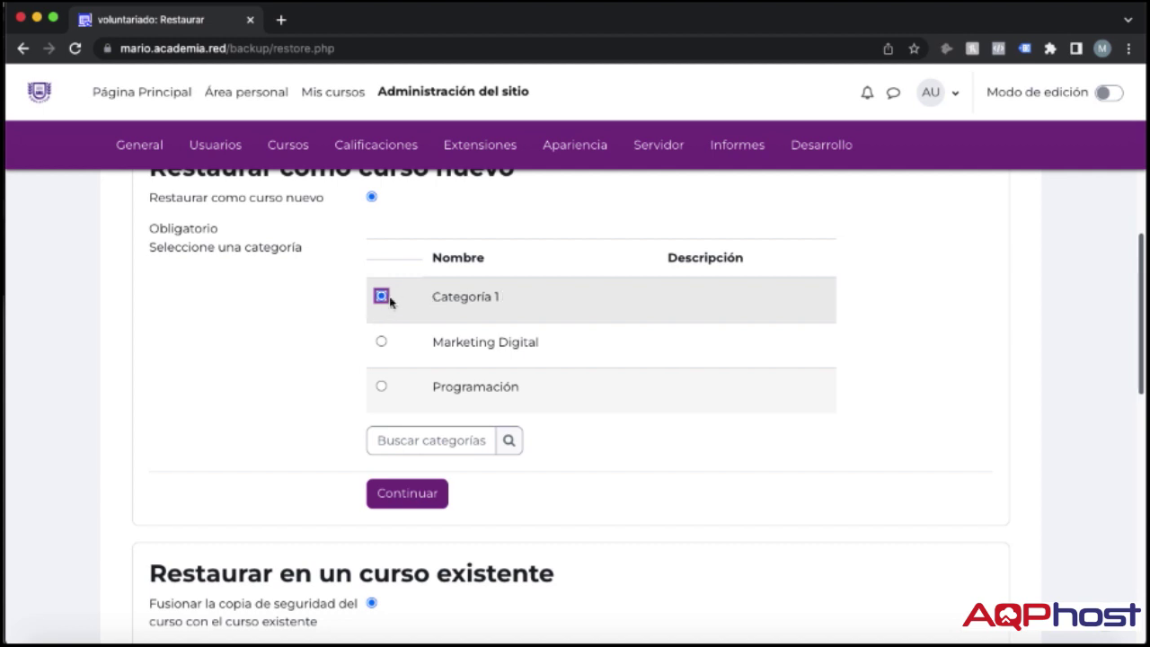
- Examine the options for restoring into an existing course, and continue with the restore as a new course in Categoría 1
scroll(250, 423, "down", 3)
scroll(252, 424, "down", 3)
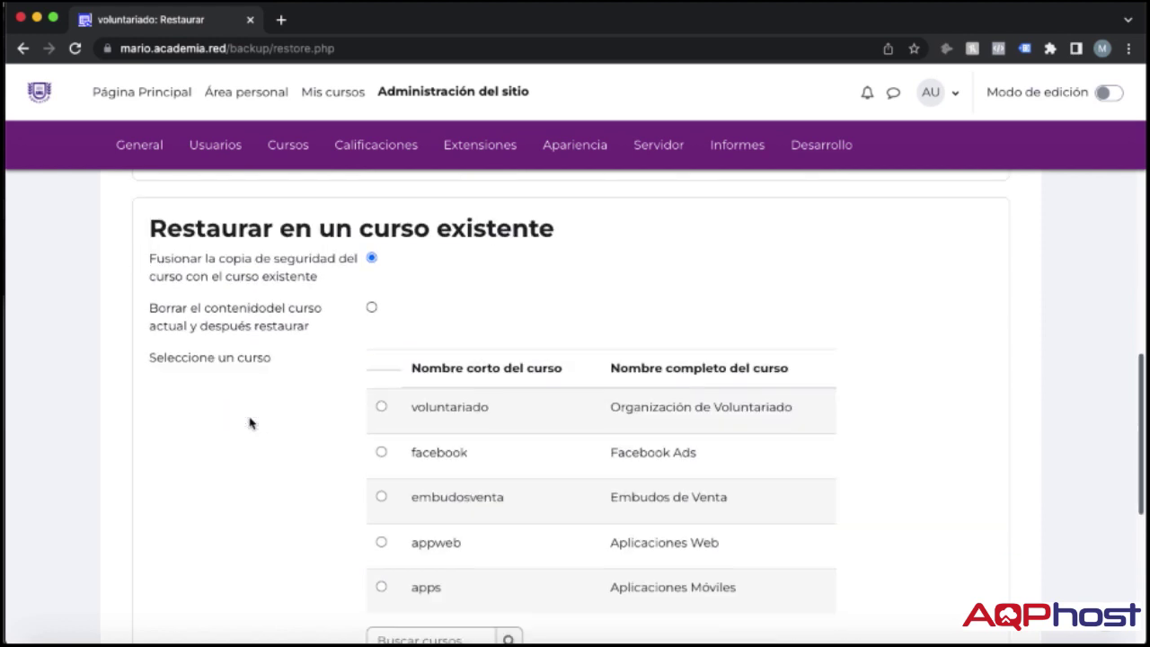
scroll(250, 423, "up", 1)
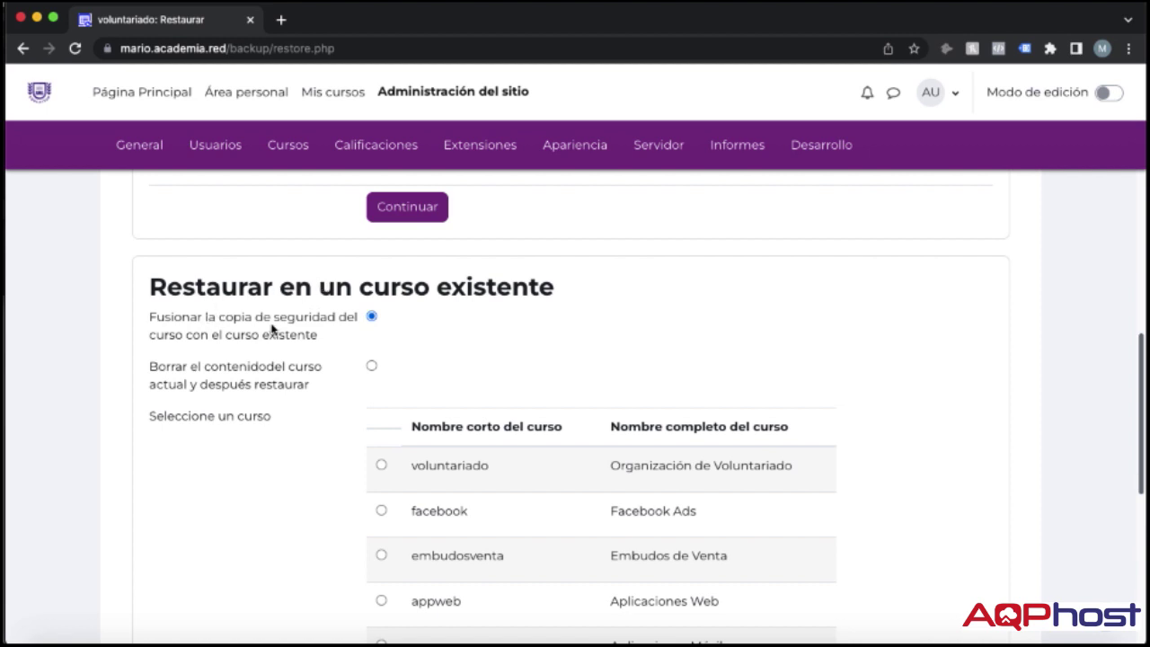
scroll(272, 330, "down", 4)
scroll(272, 328, "up", 3)
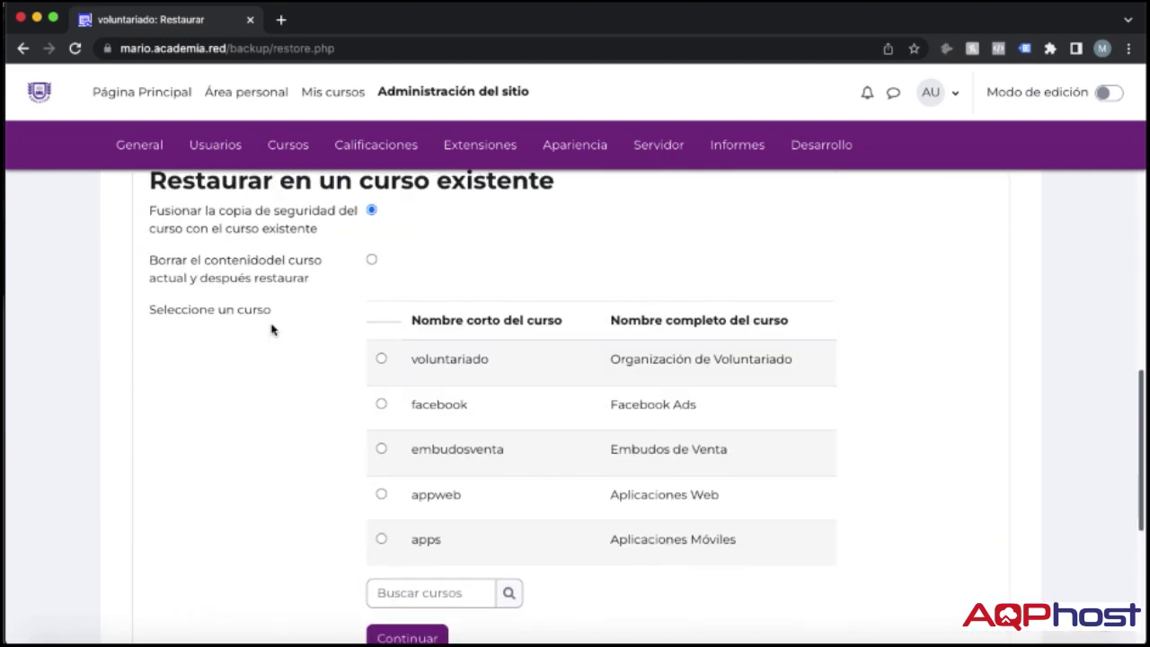
scroll(490, 423, "up", 6)
left_click(492, 421)
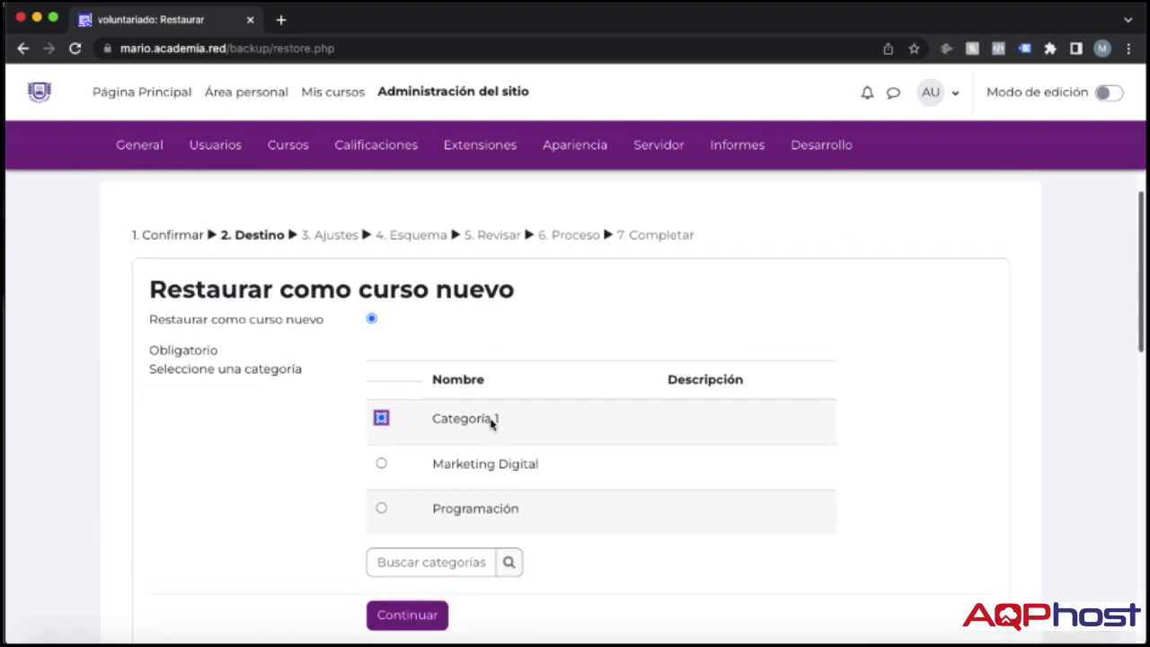
scroll(491, 421, "up", 1)
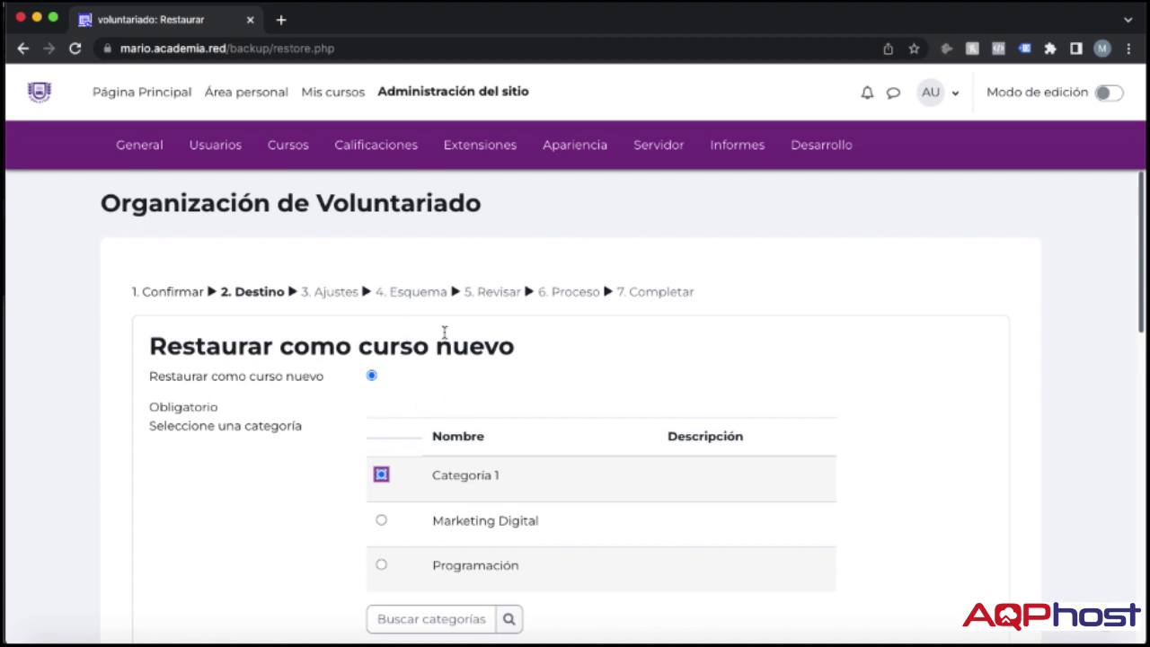
scroll(383, 440, "down", 2)
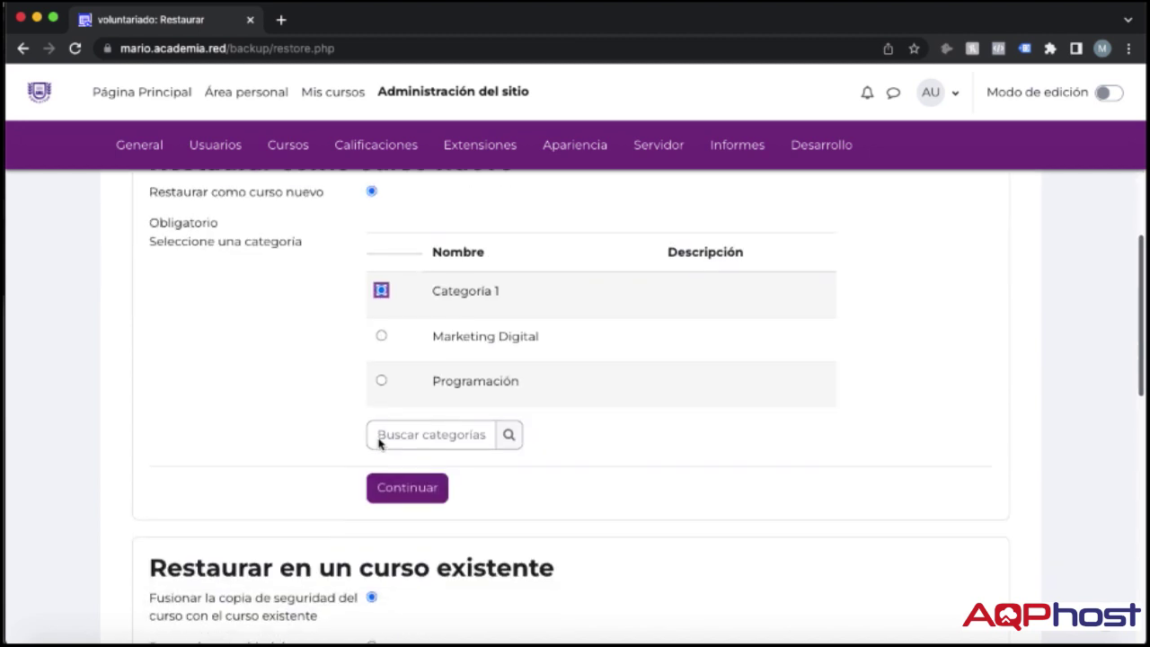
left_click(410, 497)
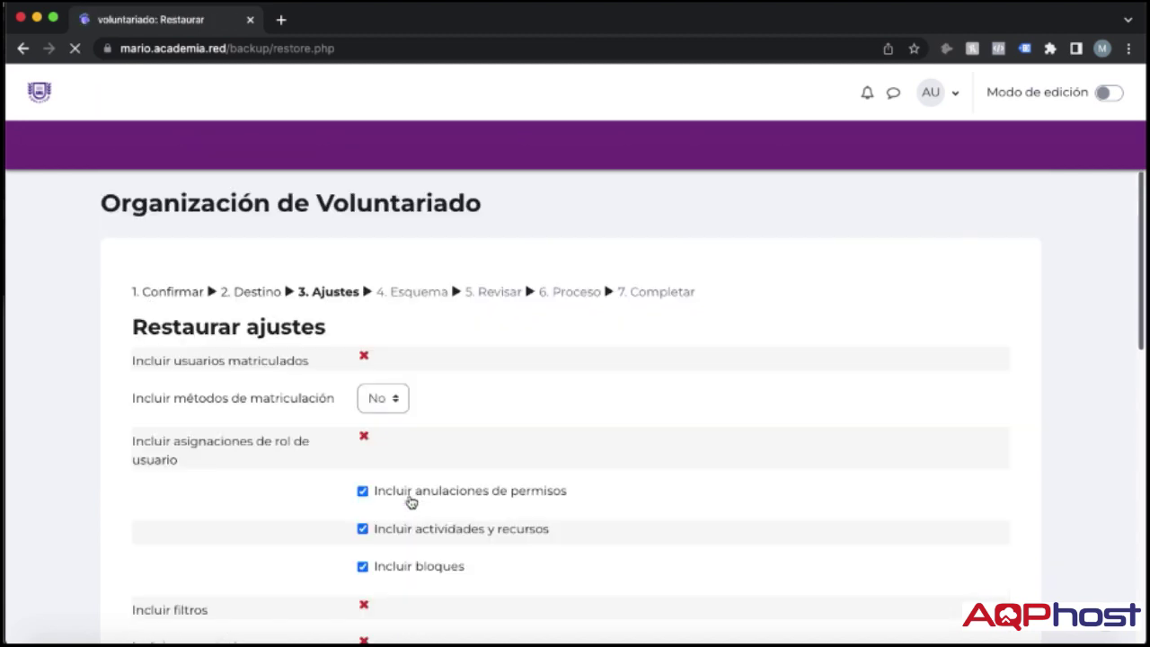
- Review the restore settings for included content and accept them to proceed to the schema stage
scroll(288, 552, "down", 2)
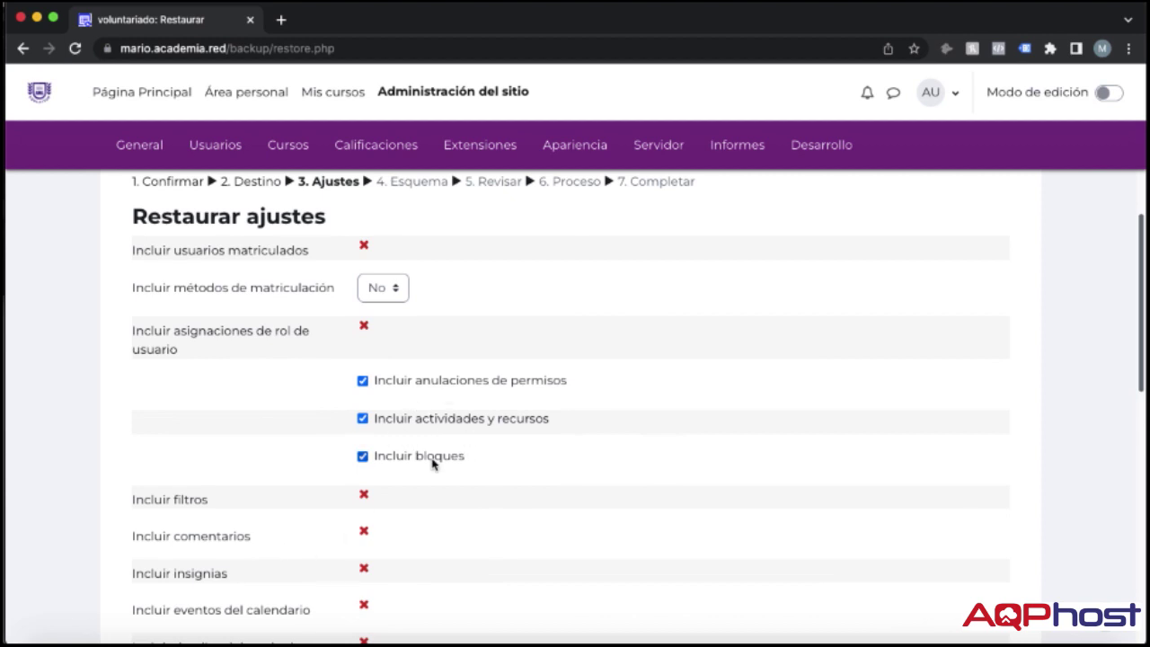
scroll(439, 431, "down", 7)
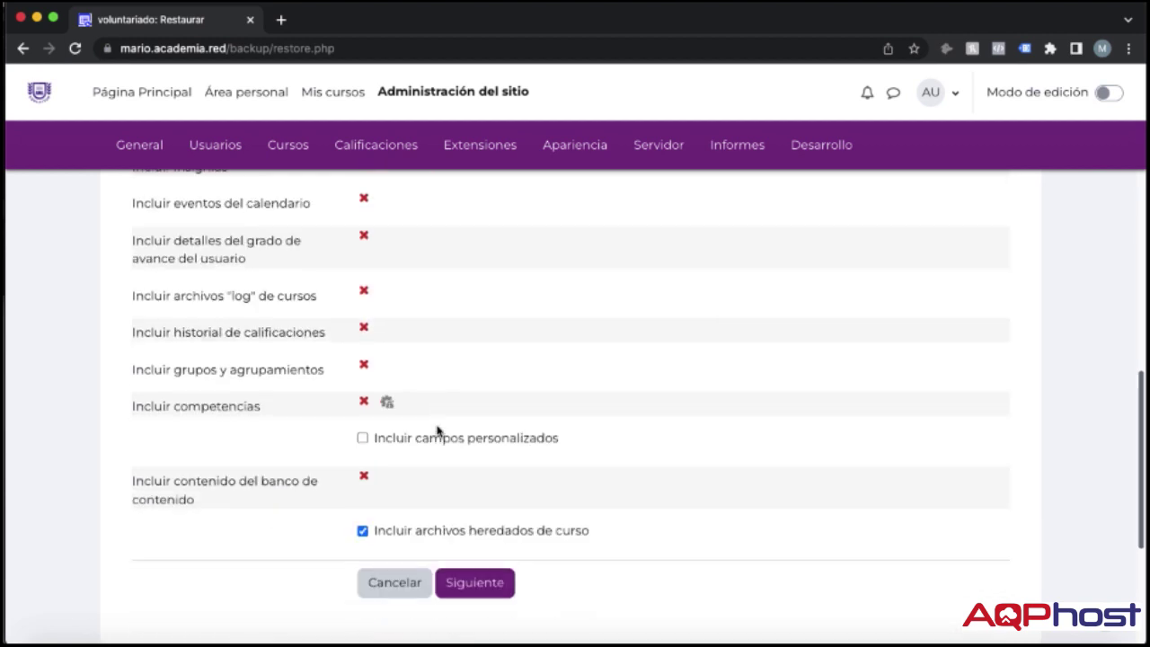
scroll(437, 432, "up", 9)
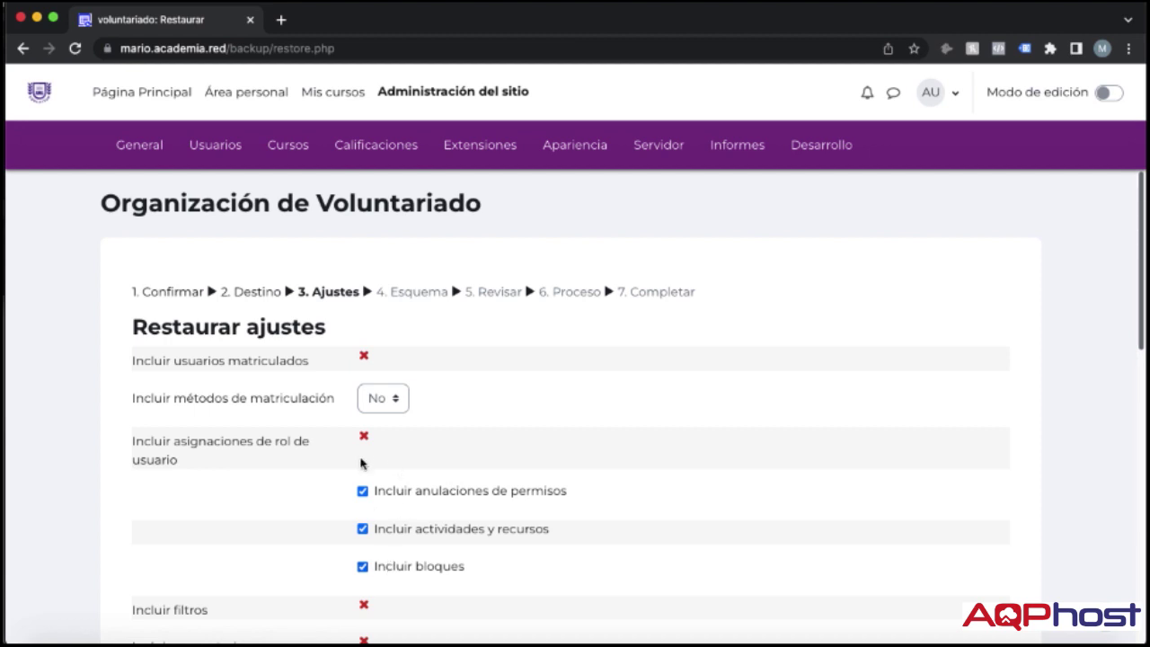
scroll(382, 582, "down", 8)
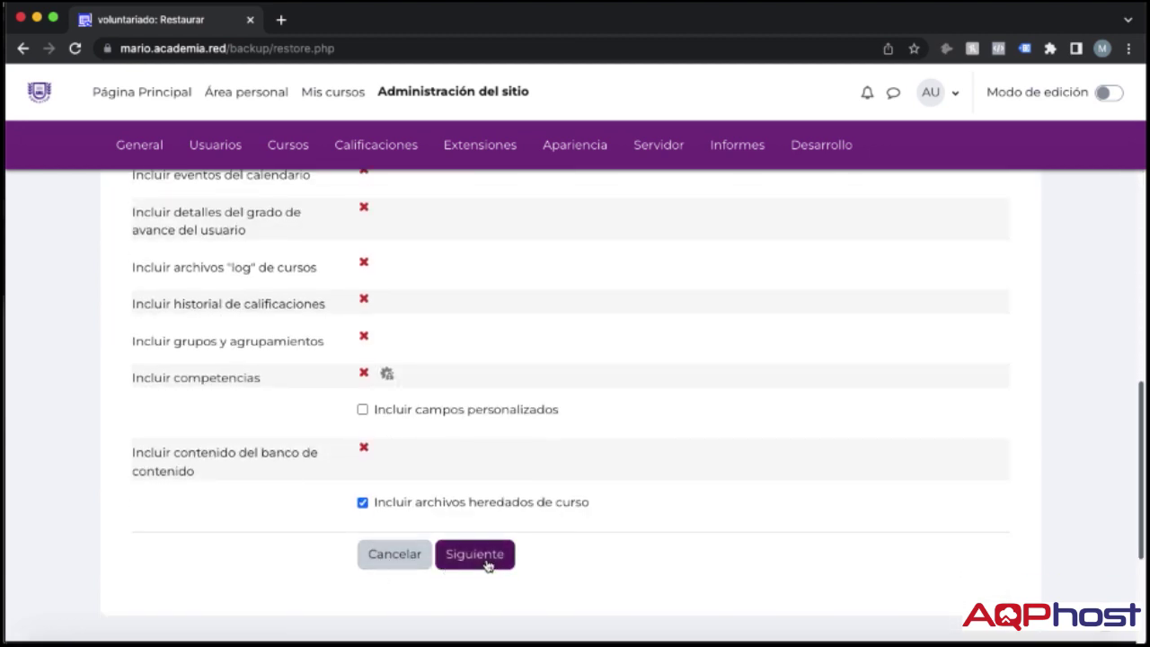
left_click(474, 554)
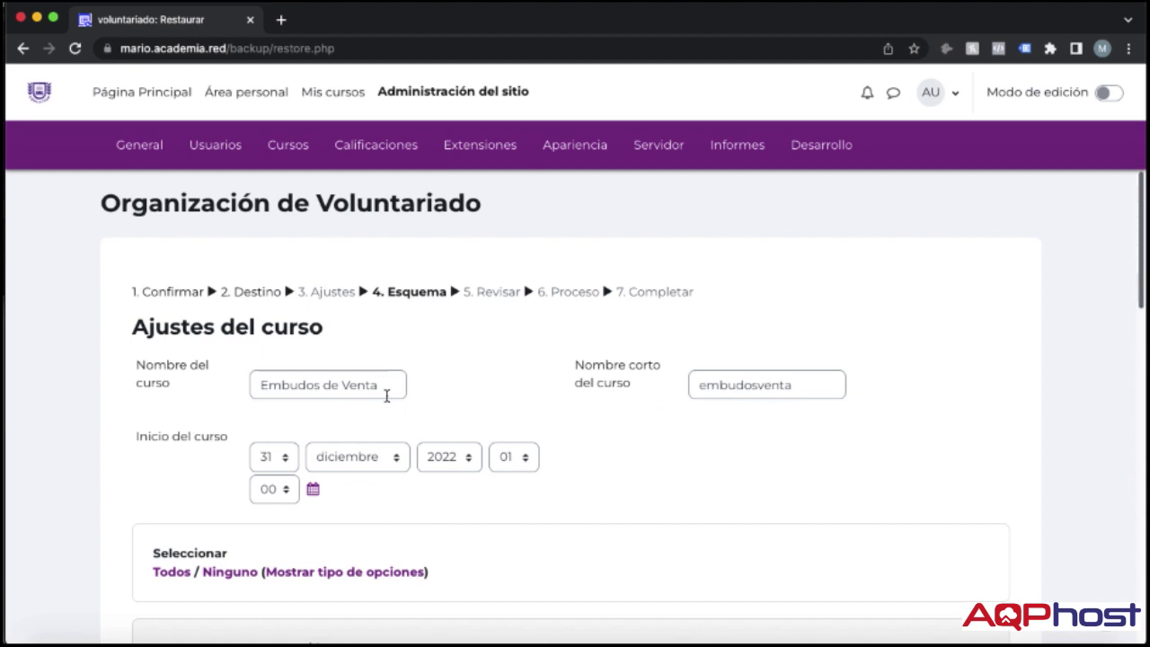
- Set the restored course's full name to "Estructura Embudos de Venta"
left_click_drag(383, 387, 211, 384)
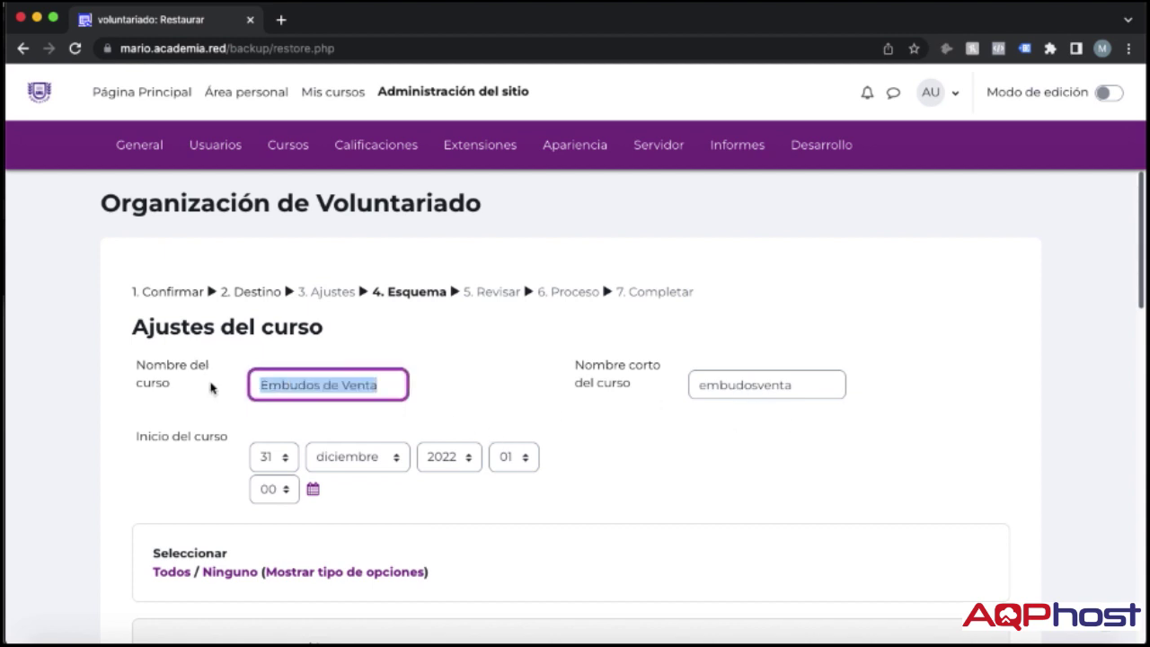
type("opiaCopi")
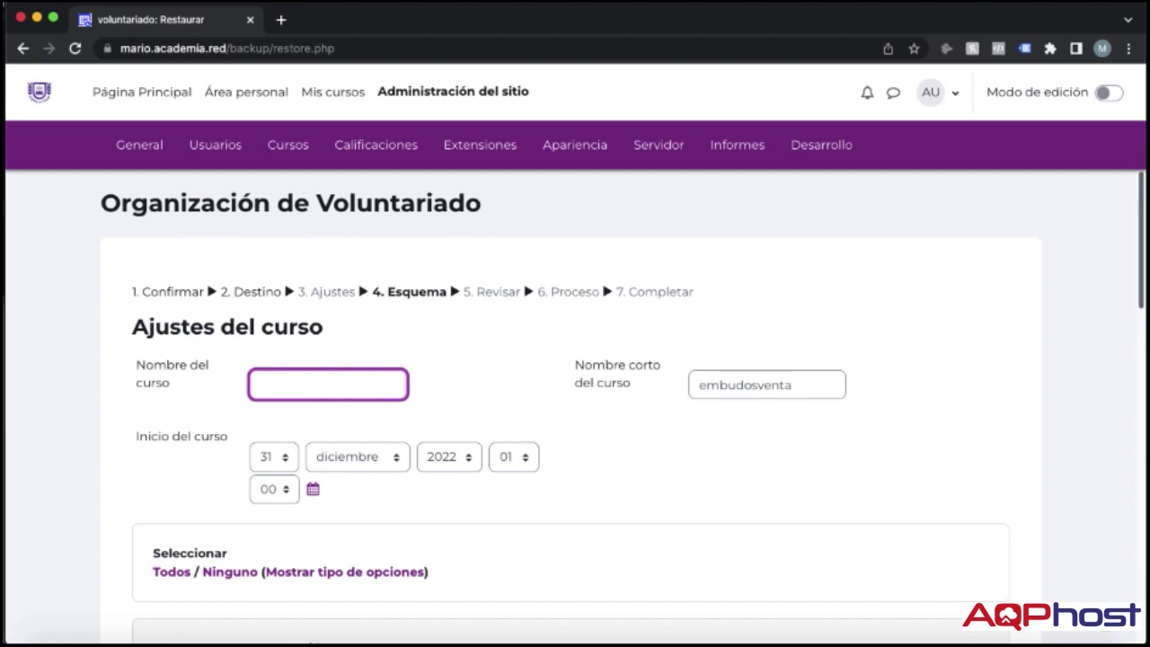
type("Estructura Embudos")
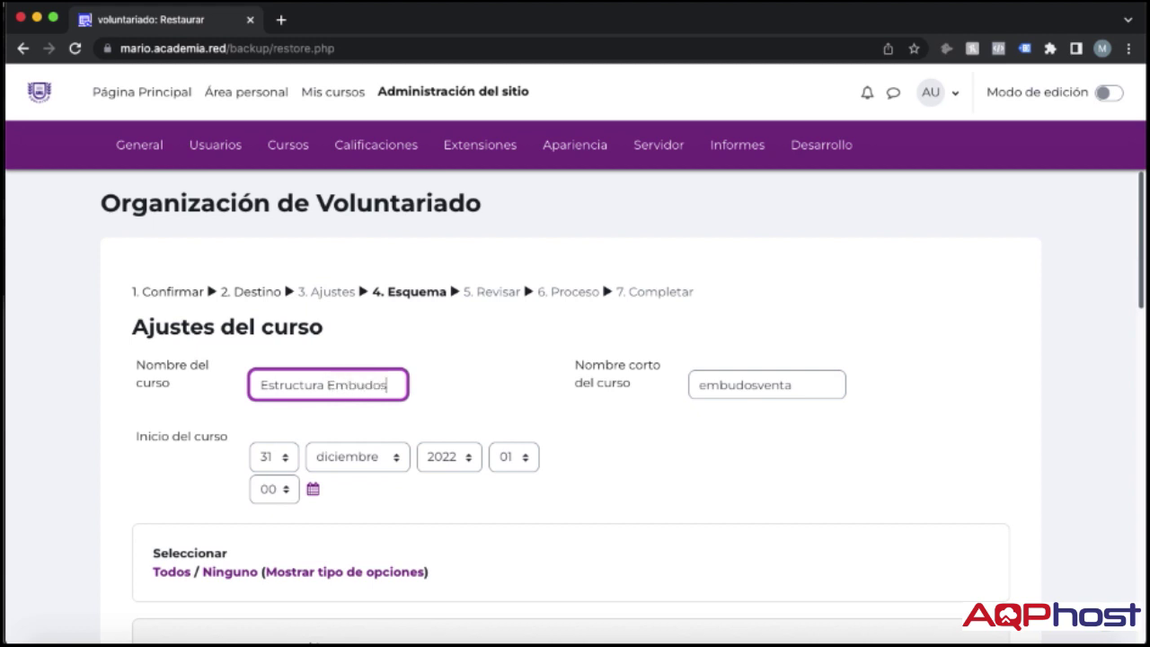
type(" de VEnta")
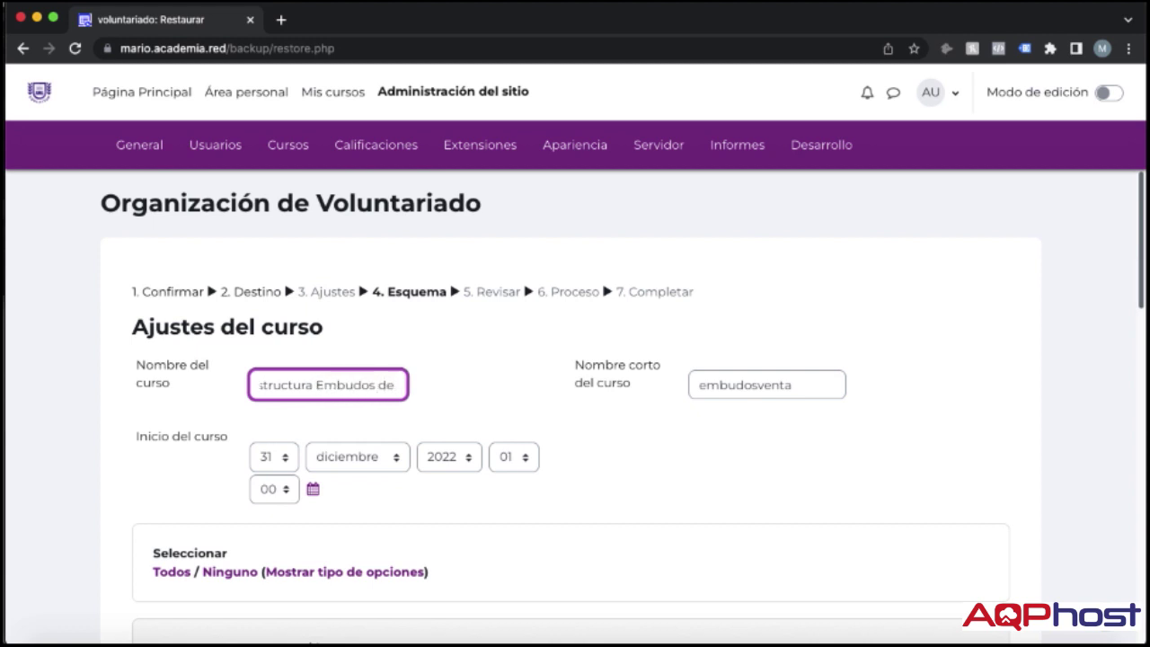
key("BackSpace")
key("BackSpace")
key("BackSpace")
key("BackSpace")
type("enta")
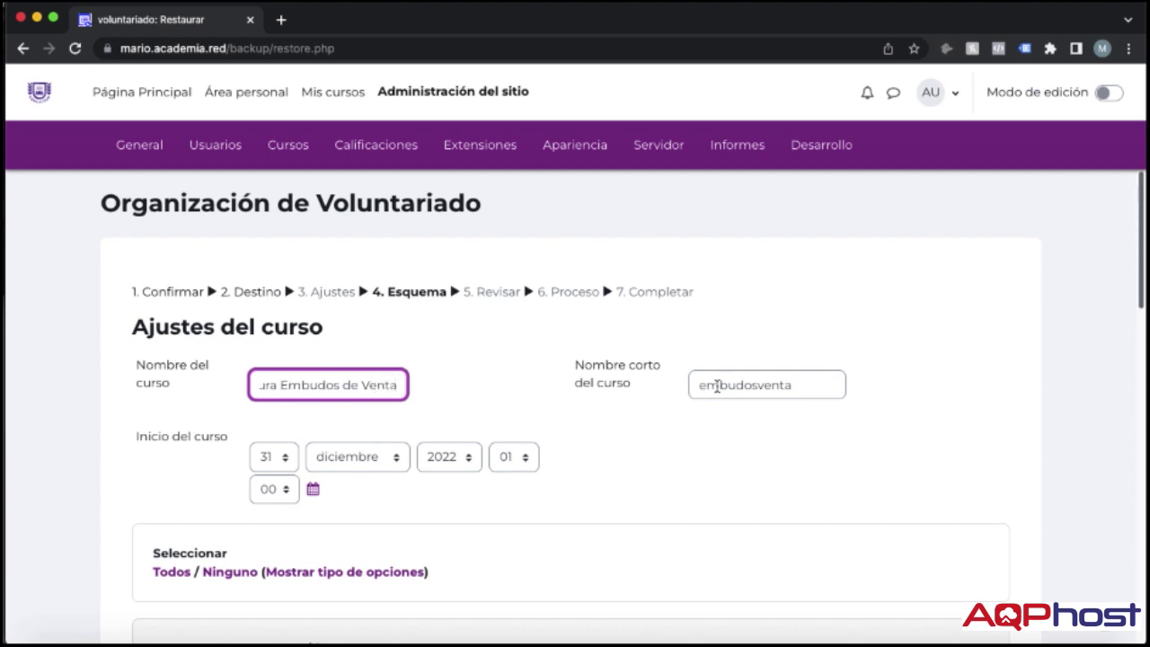
- Change the restored course's short name to "estructuraembudos" and check the end of the full name
left_click(702, 385)
type("estructura")
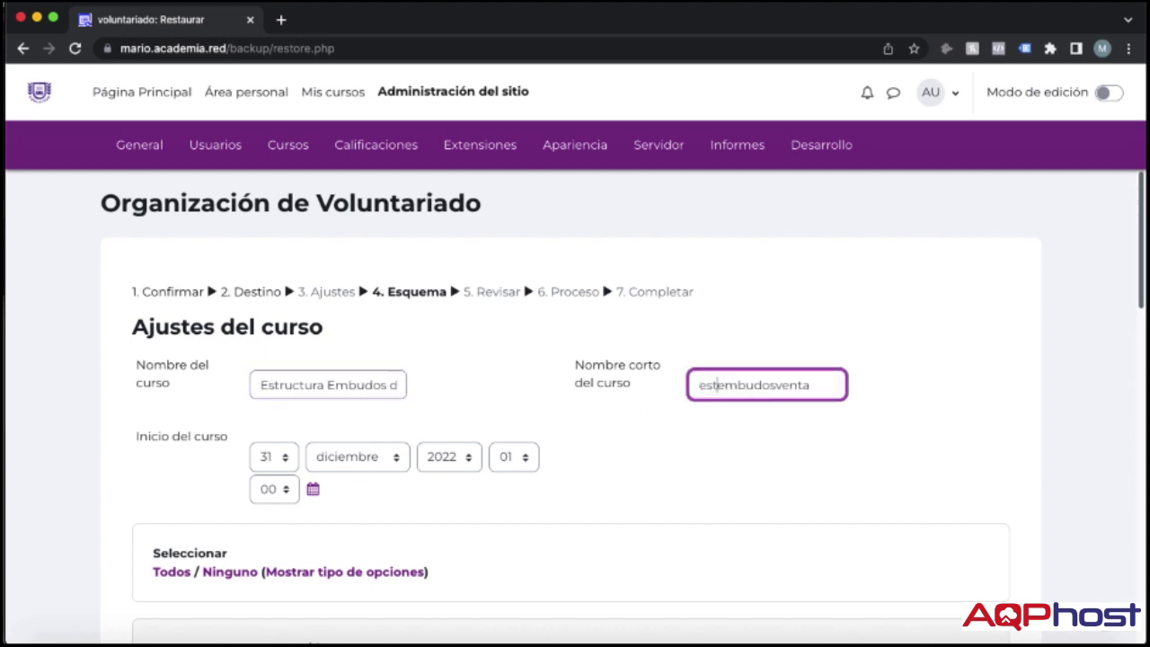
key("End")
key("BackSpace")
key("BackSpace")
key("BackSpace")
key("BackSpace")
key("BackSpace")
left_click(292, 385)
key("super+Right")
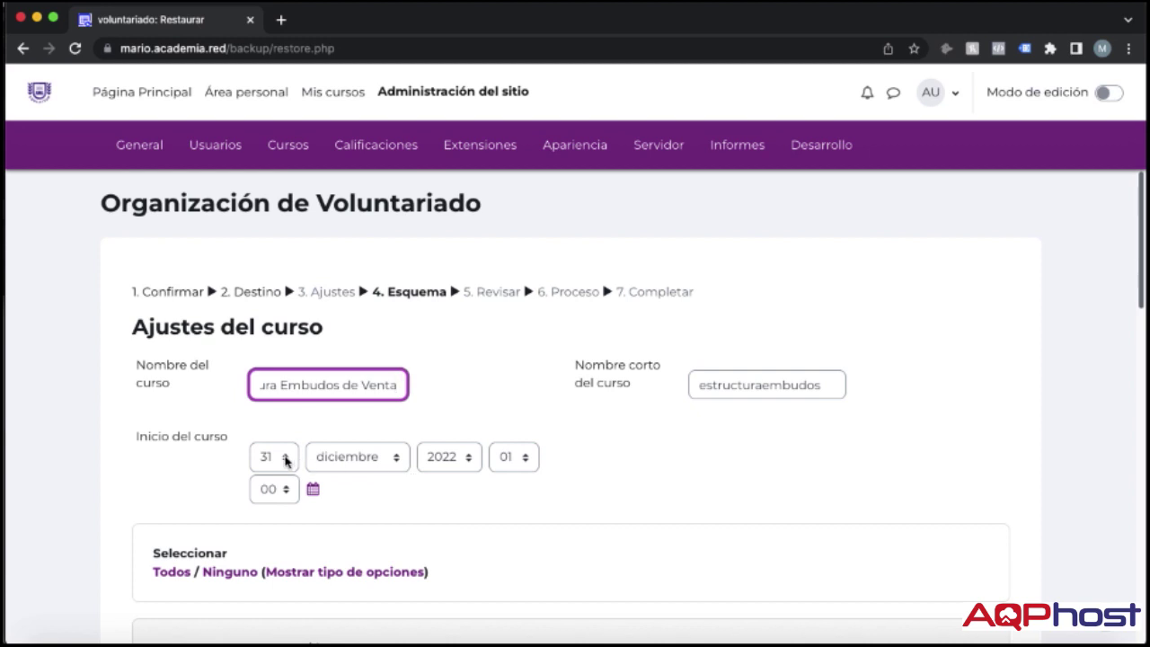
- Set the course start date to 1 febrero 2023 with the hour at 08
left_click(286, 461)
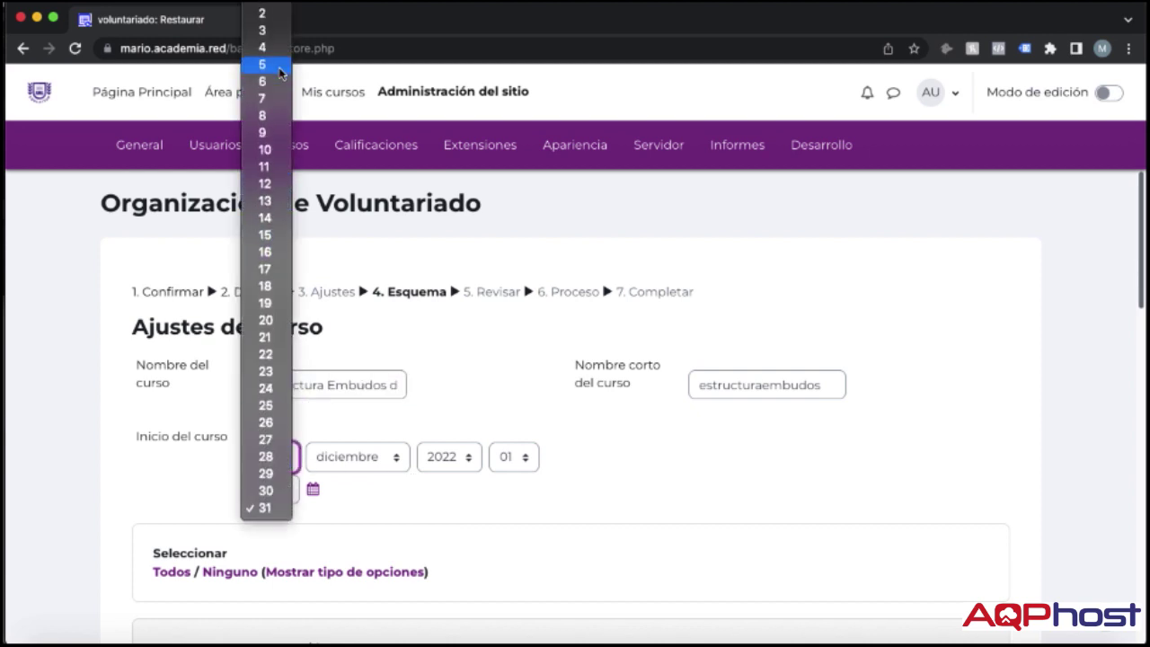
left_click(266, 14)
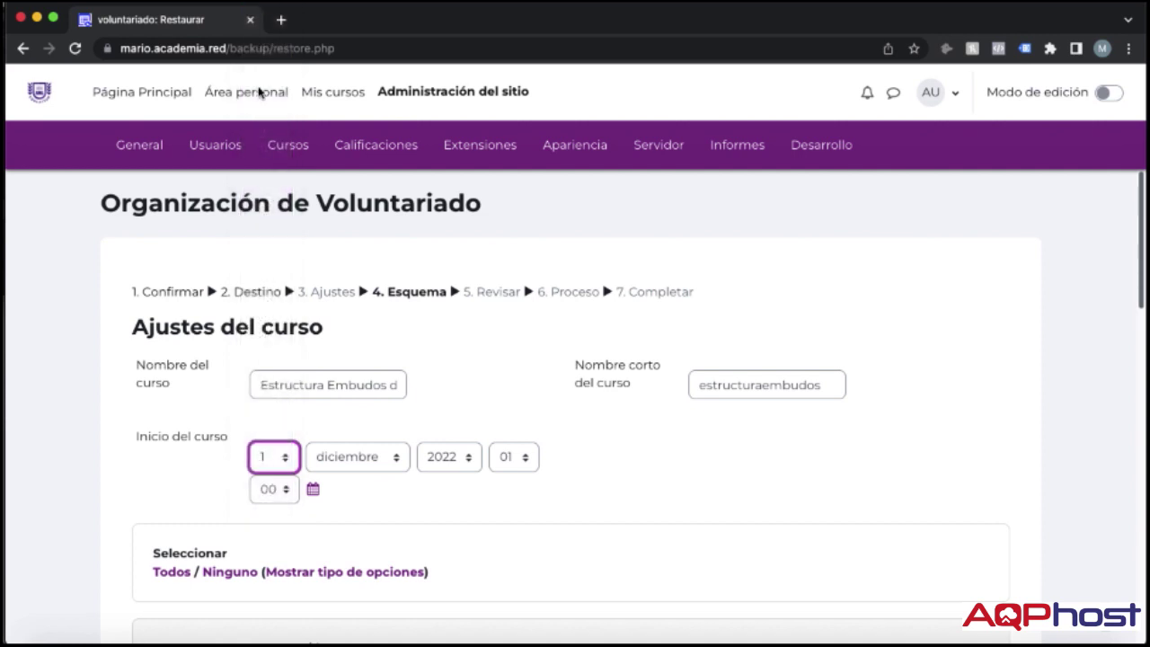
left_click(373, 457)
left_click(330, 286)
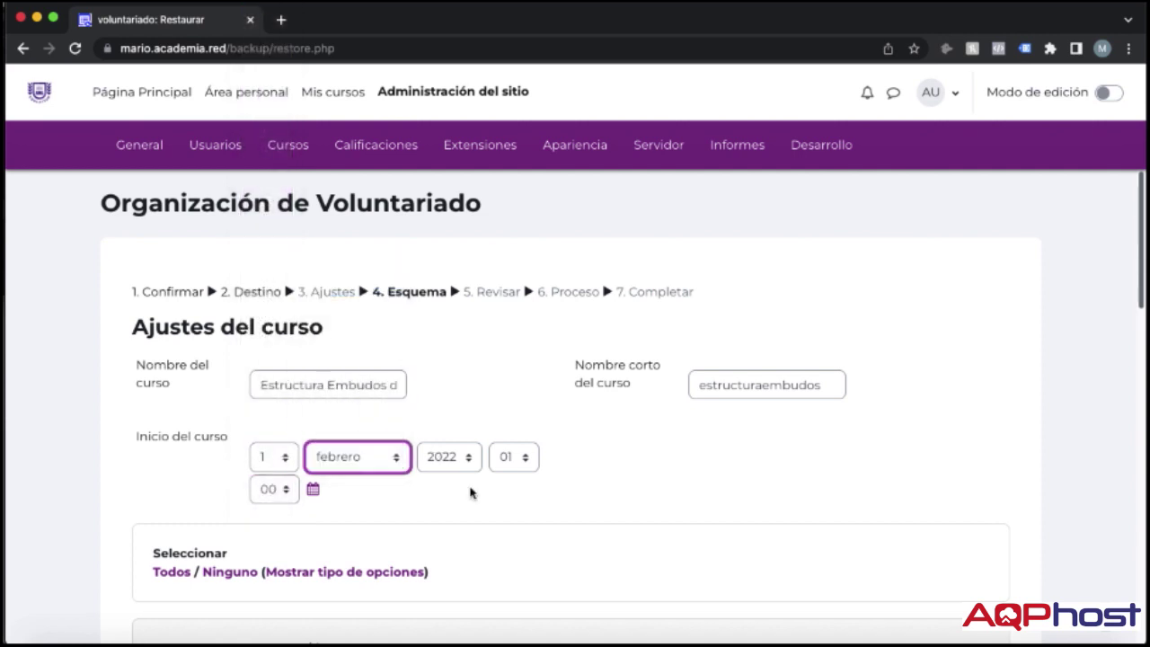
left_click(469, 460)
left_click(449, 475)
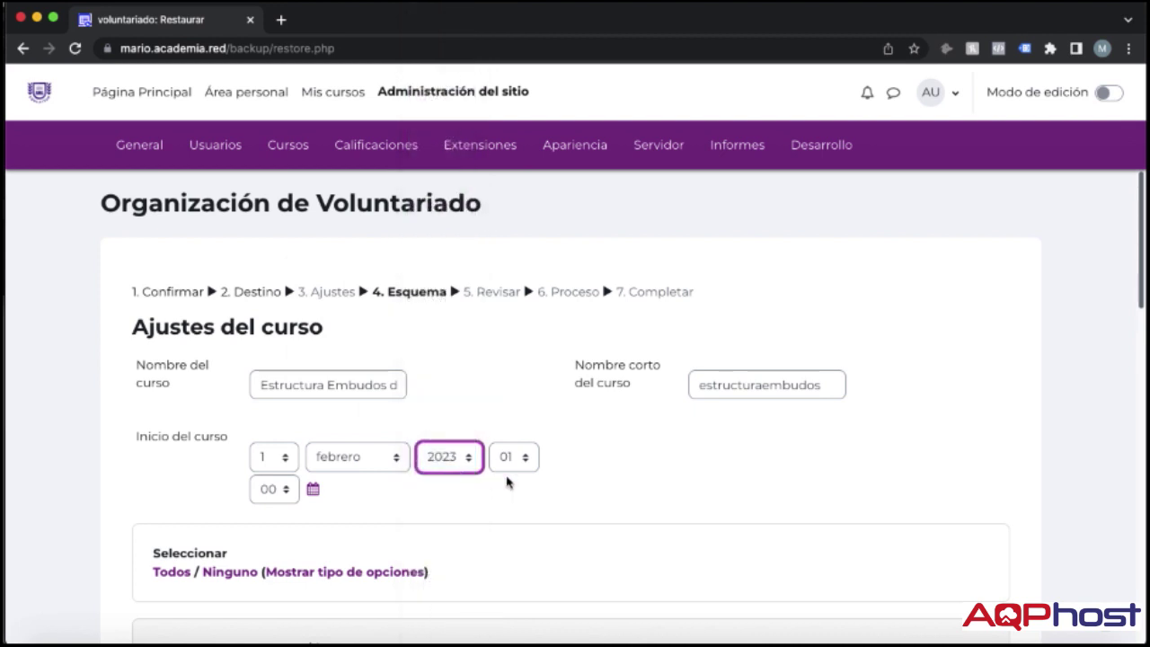
left_click(531, 458)
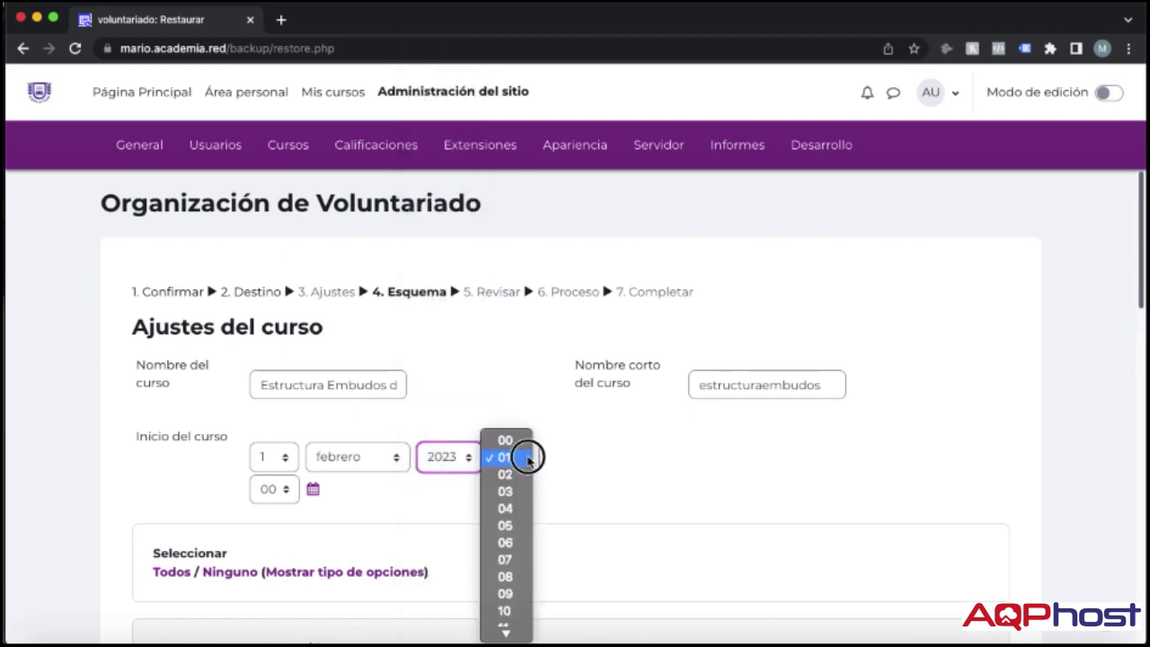
left_click(504, 575)
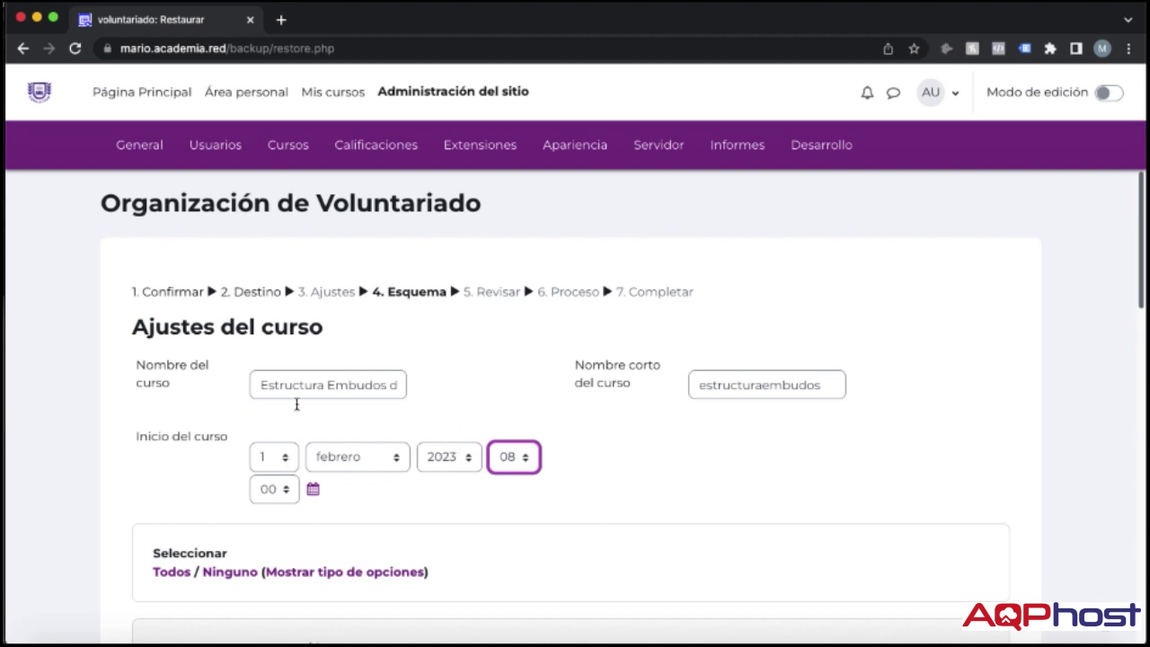
- Keep all listed sections and activities included in the restore and continue to the review stage
scroll(136, 560, "down", 3)
scroll(136, 563, "down", 5)
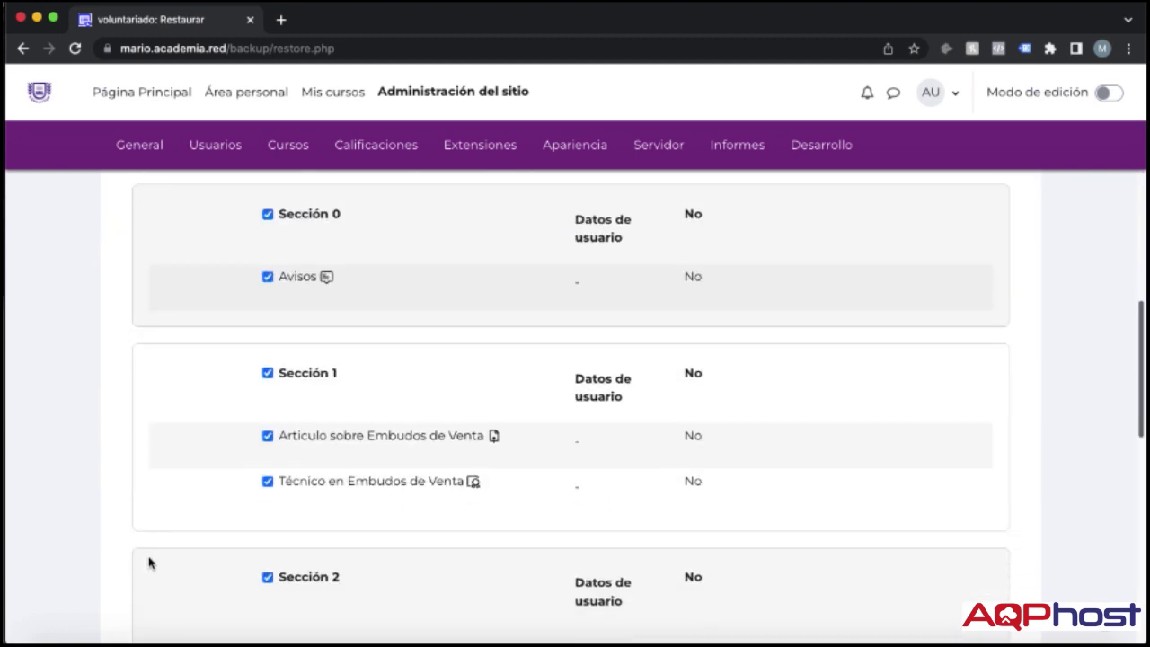
scroll(283, 447, "down", 2)
scroll(283, 449, "down", 8)
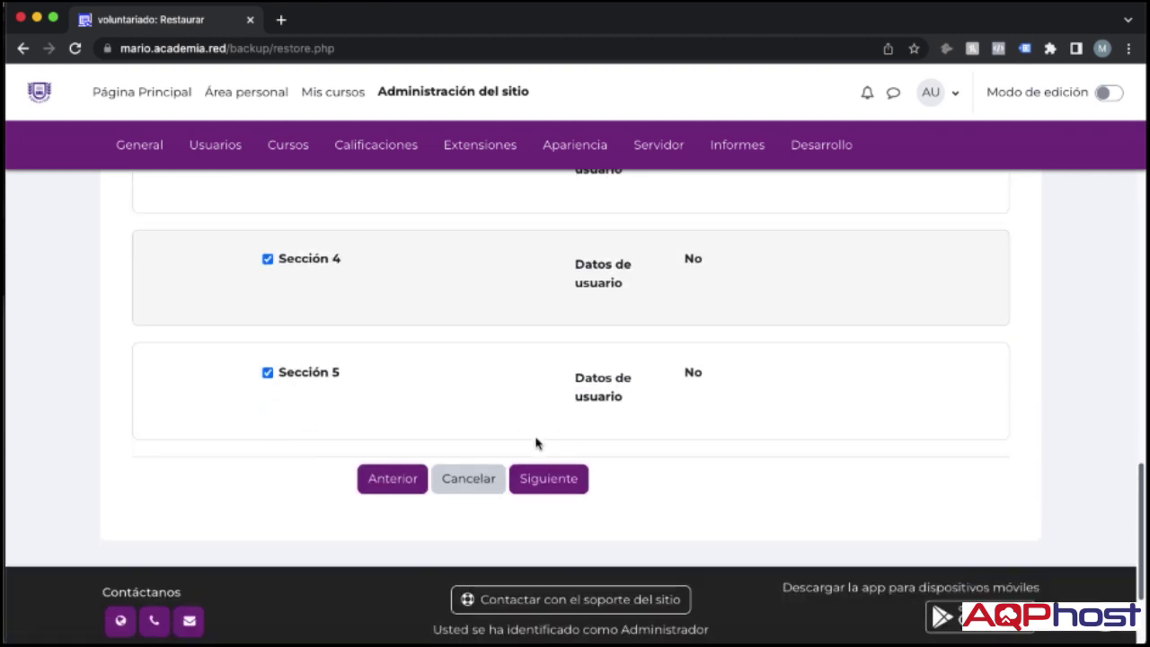
left_click(546, 486)
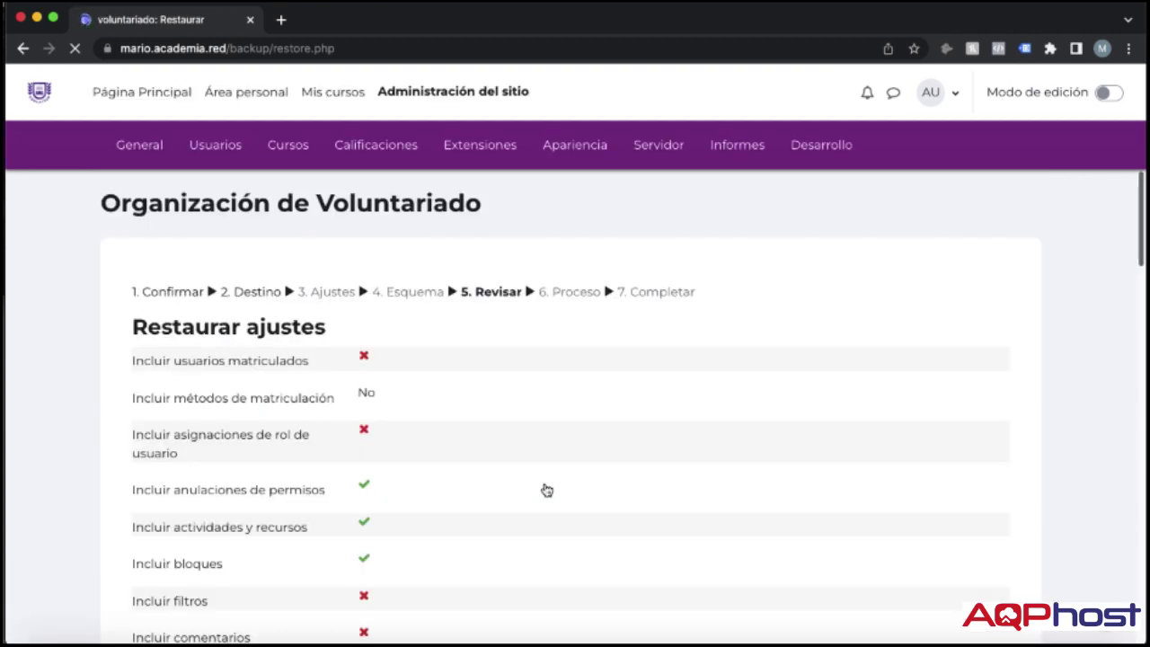
- Review the restore settings, course details and included sections, and run the restore
scroll(267, 528, "down", 10)
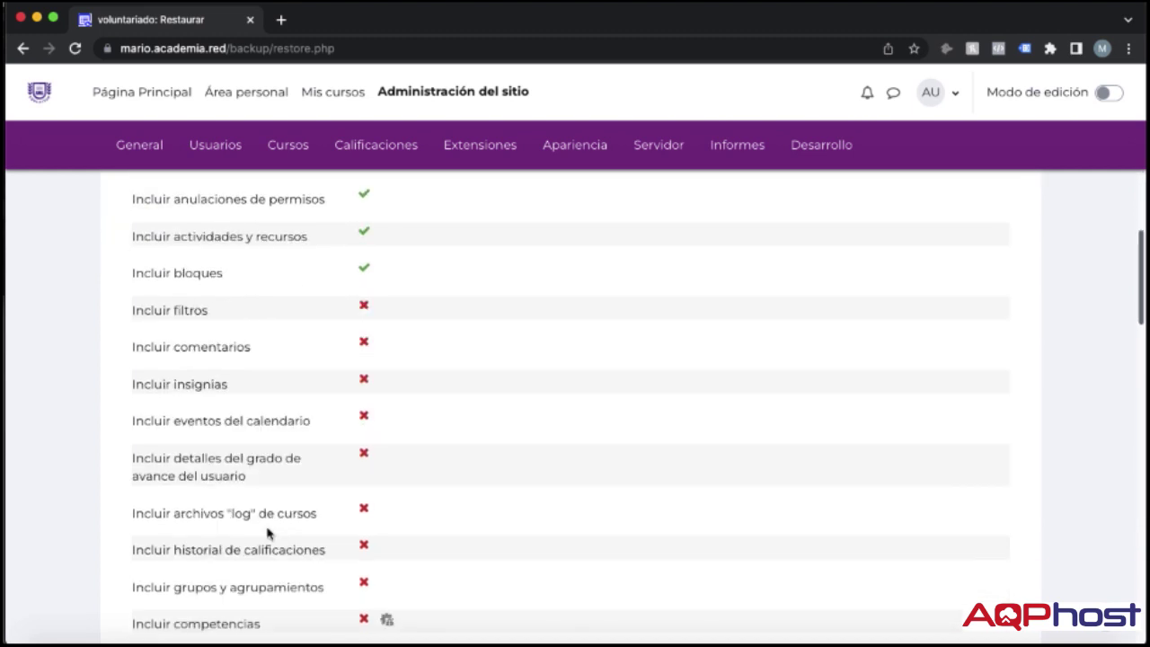
scroll(267, 533, "down", 10)
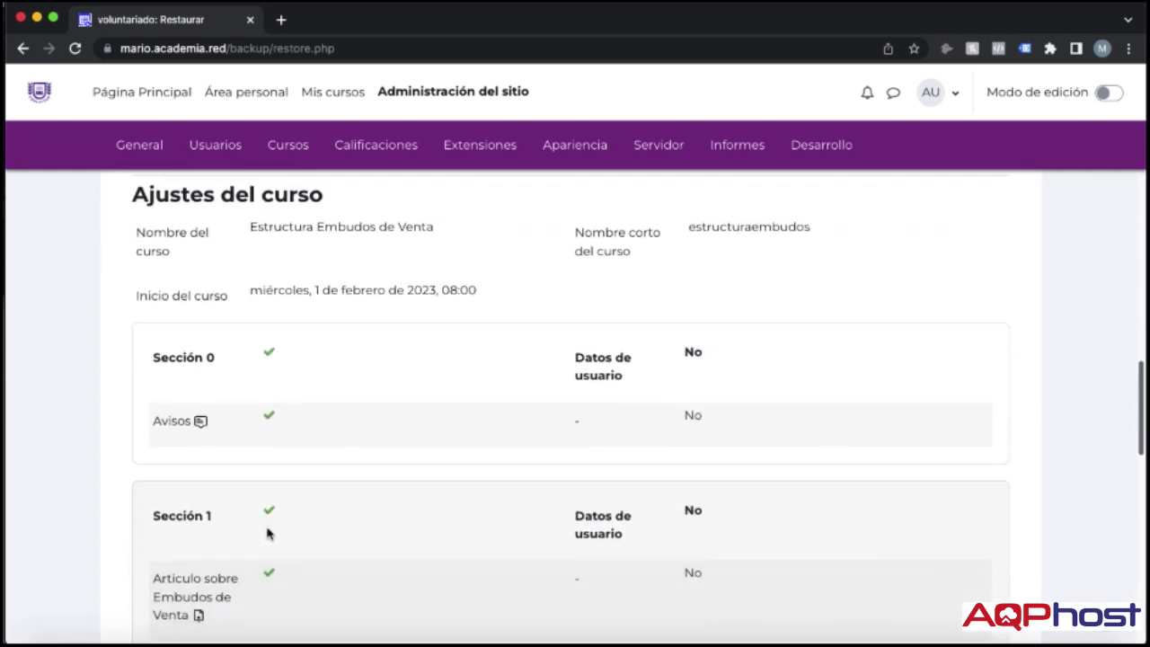
scroll(267, 533, "down", 11)
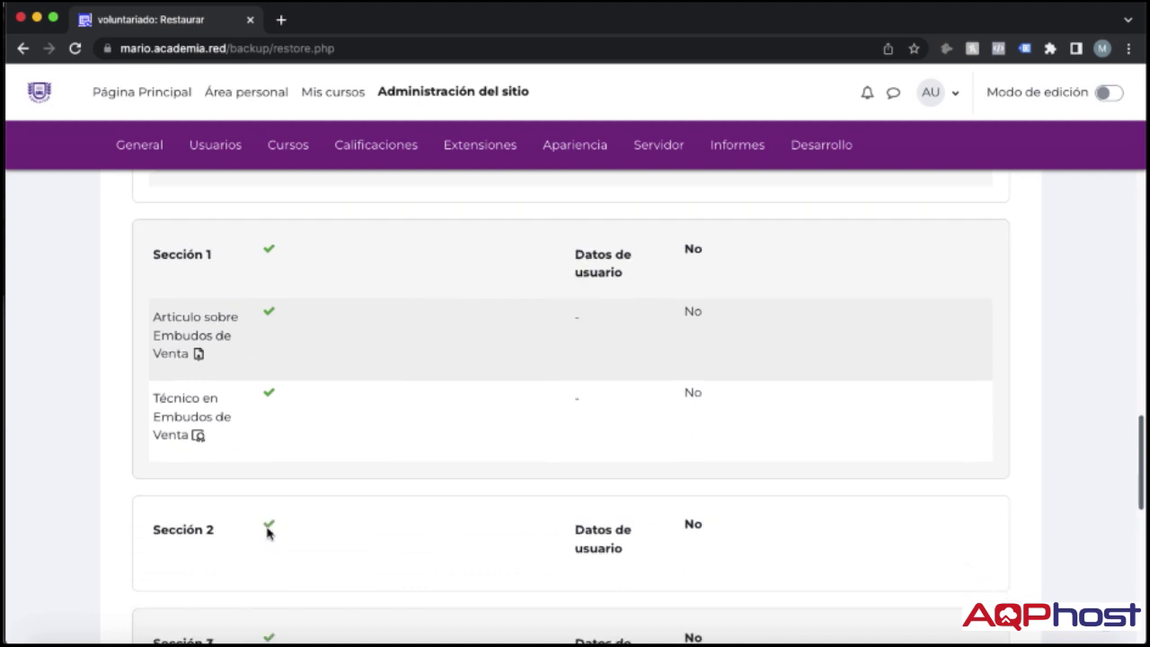
scroll(267, 533, "down", 7)
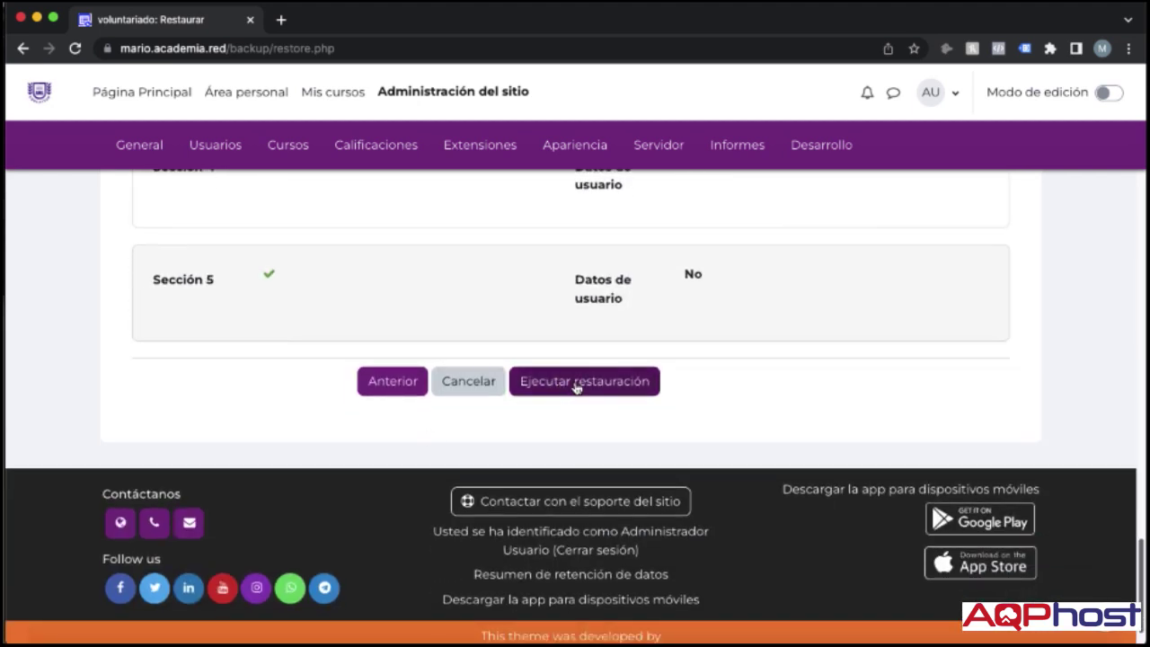
left_click(604, 392)
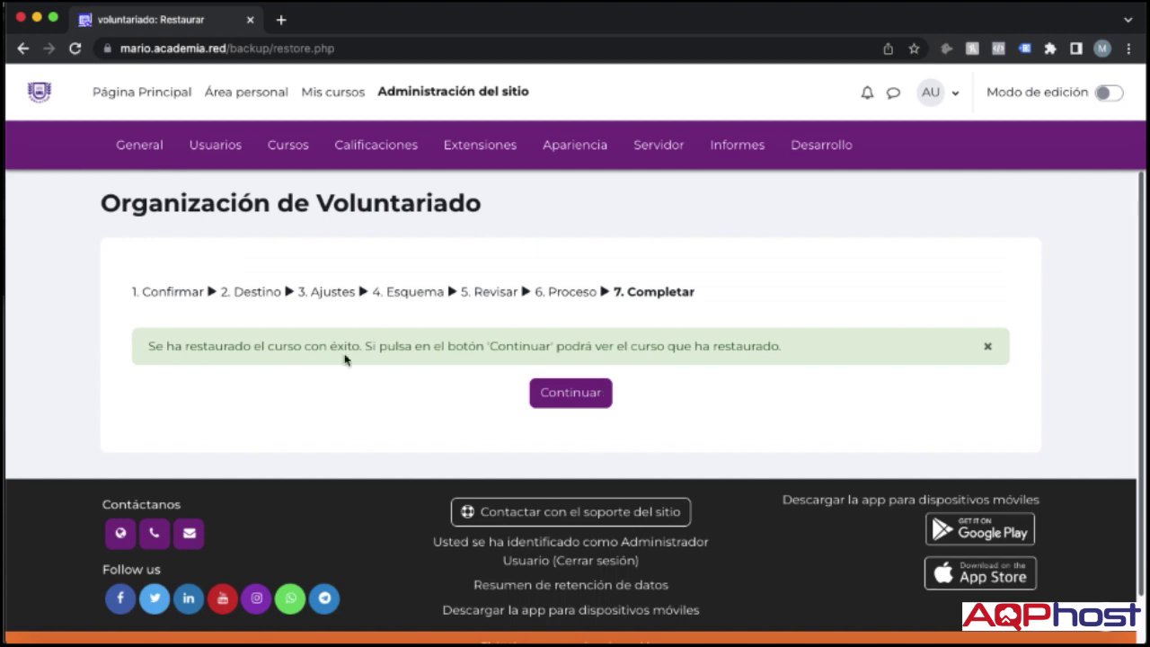
- Read the restore result message, open the restored course and examine its title, General section and Tema 1 activities
left_click_drag(147, 349, 362, 348)
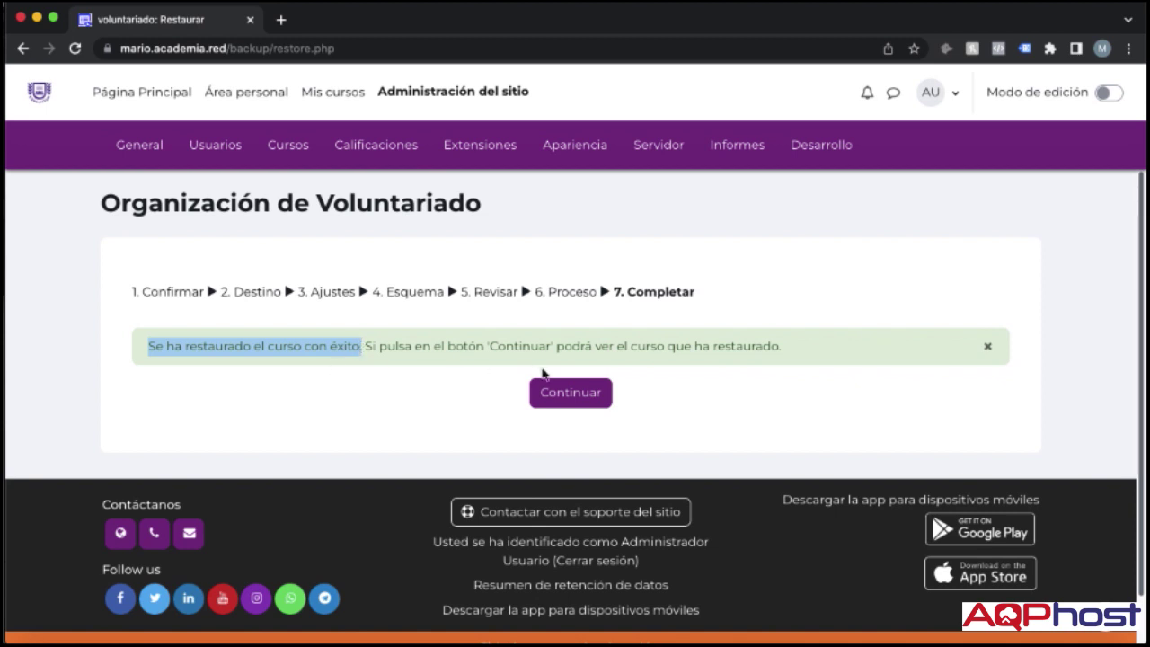
left_click(562, 393)
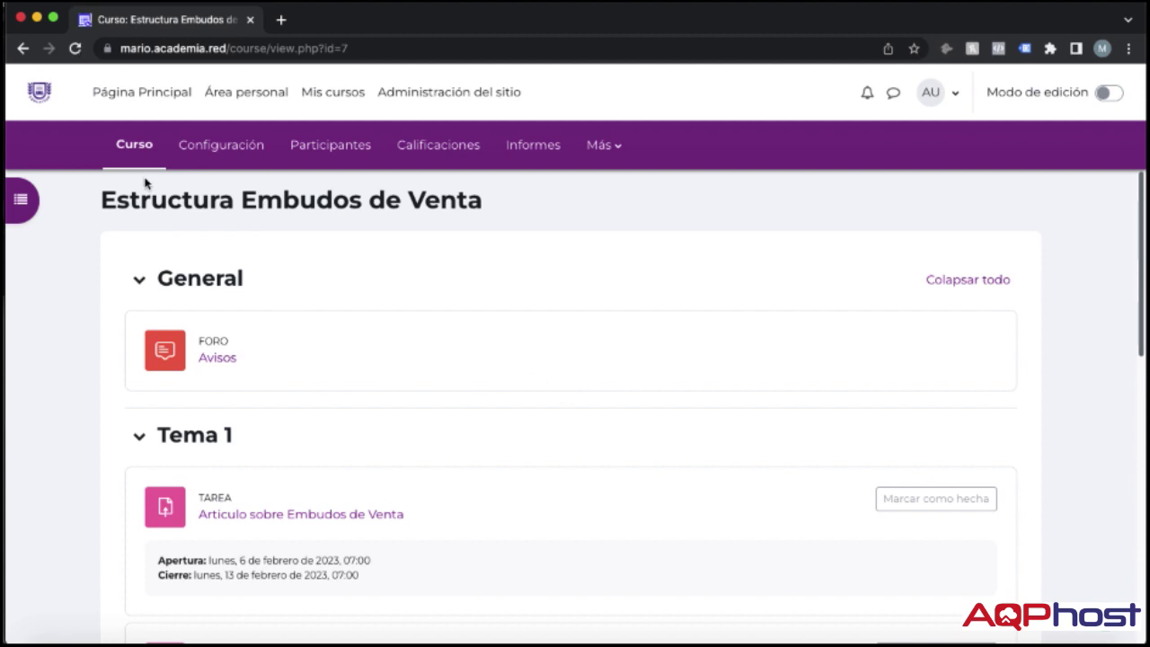
left_click_drag(152, 179, 503, 201)
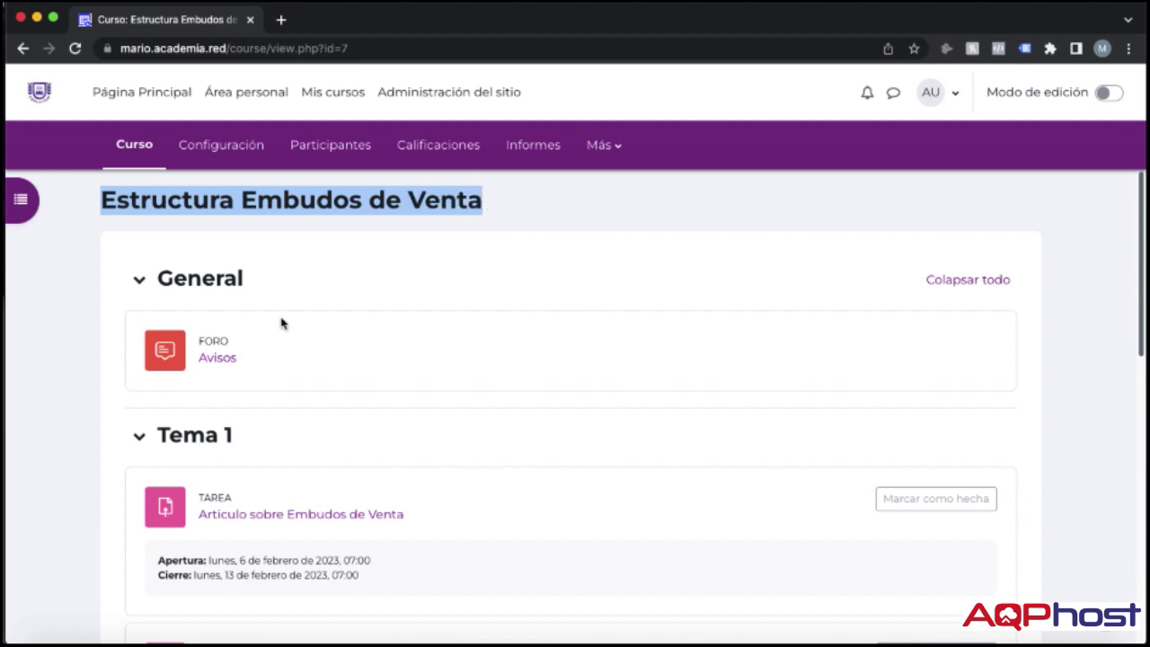
scroll(194, 454, "down", 2)
scroll(194, 454, "down", 1)
scroll(195, 454, "up", 2)
scroll(194, 454, "down", 2)
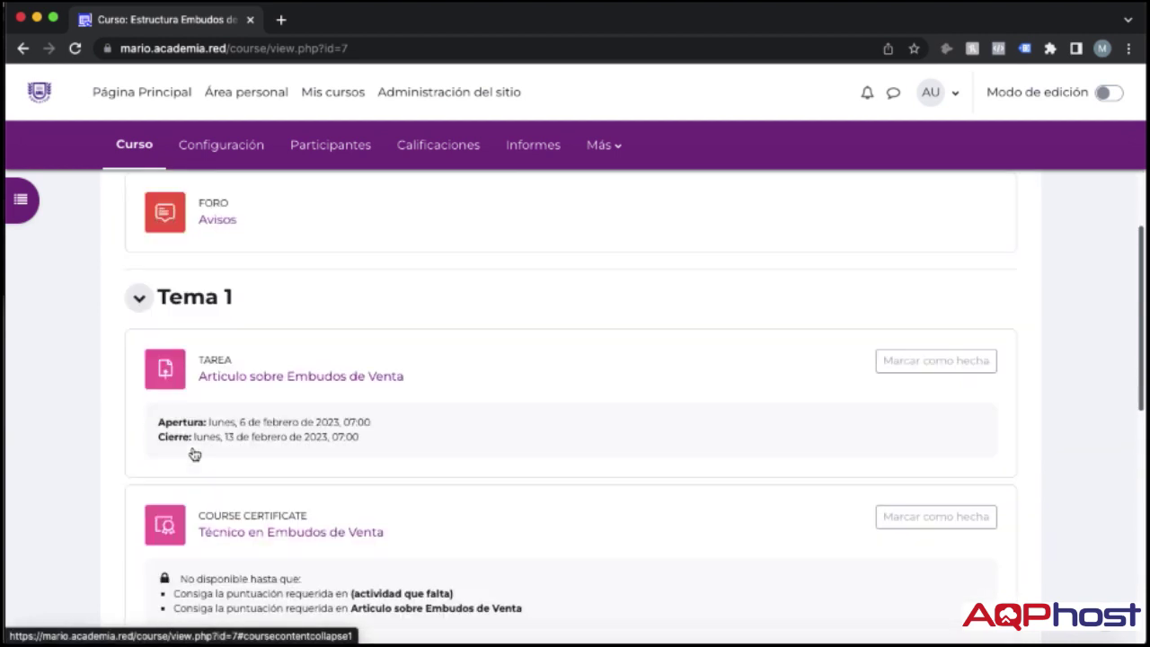
scroll(194, 454, "down", 1)
scroll(194, 453, "up", 4)
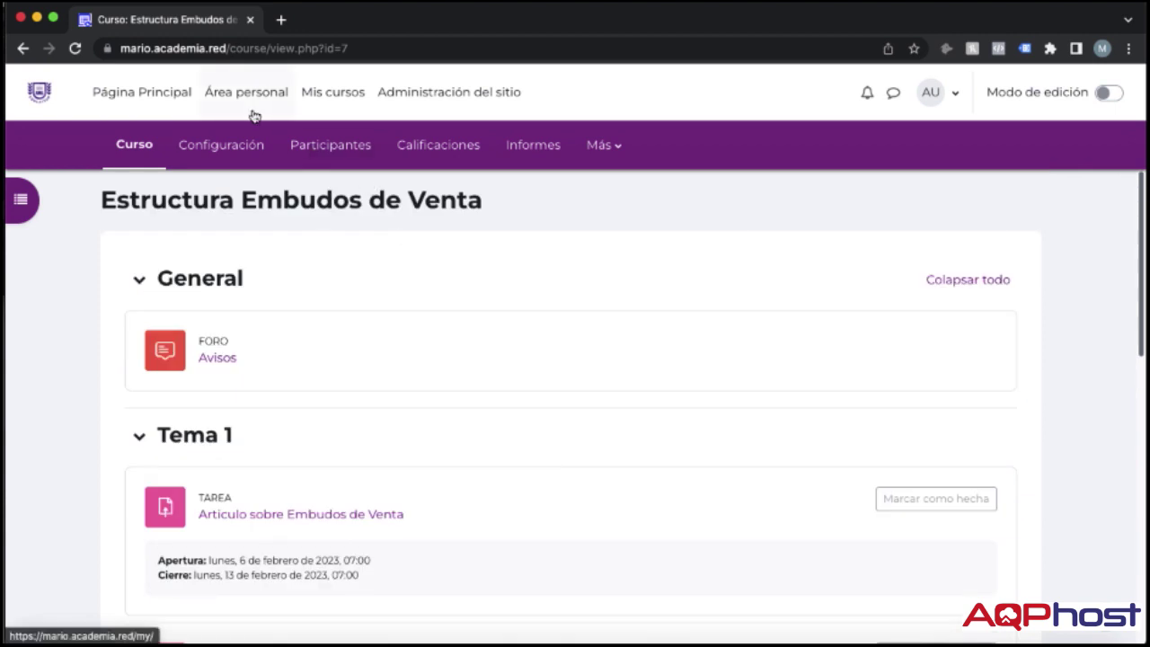
- Go to the site's home page and compare the Estructura Embudos de Venta card with the original Embudos de Venta among the available courses
left_click(148, 93)
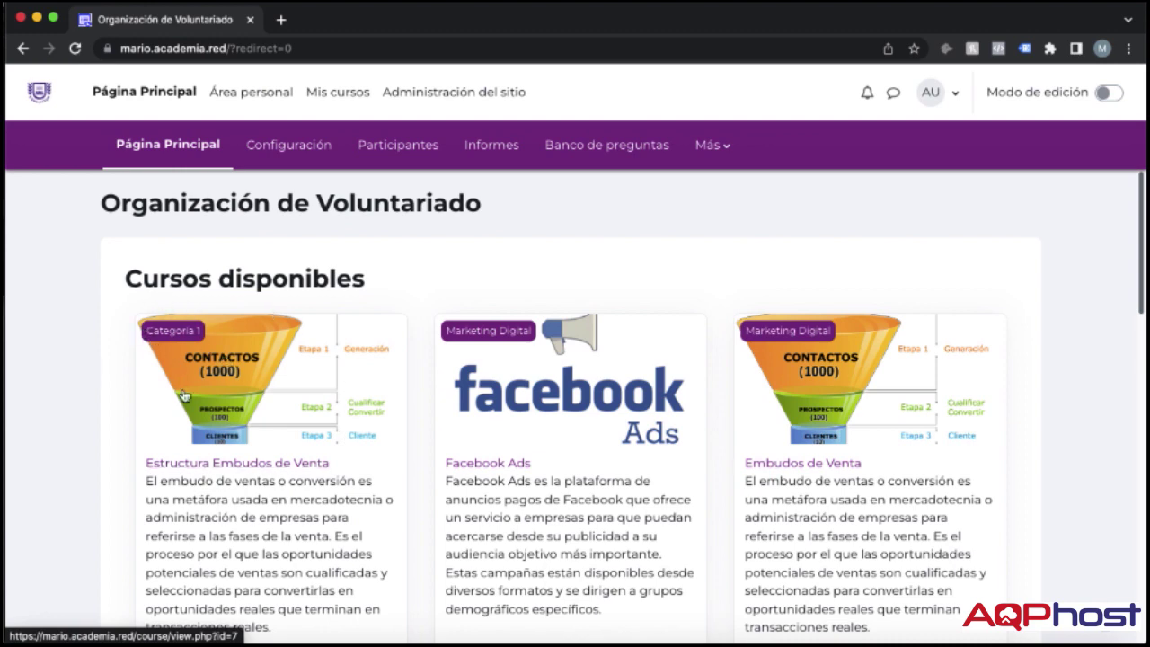
scroll(185, 396, "down", 2)
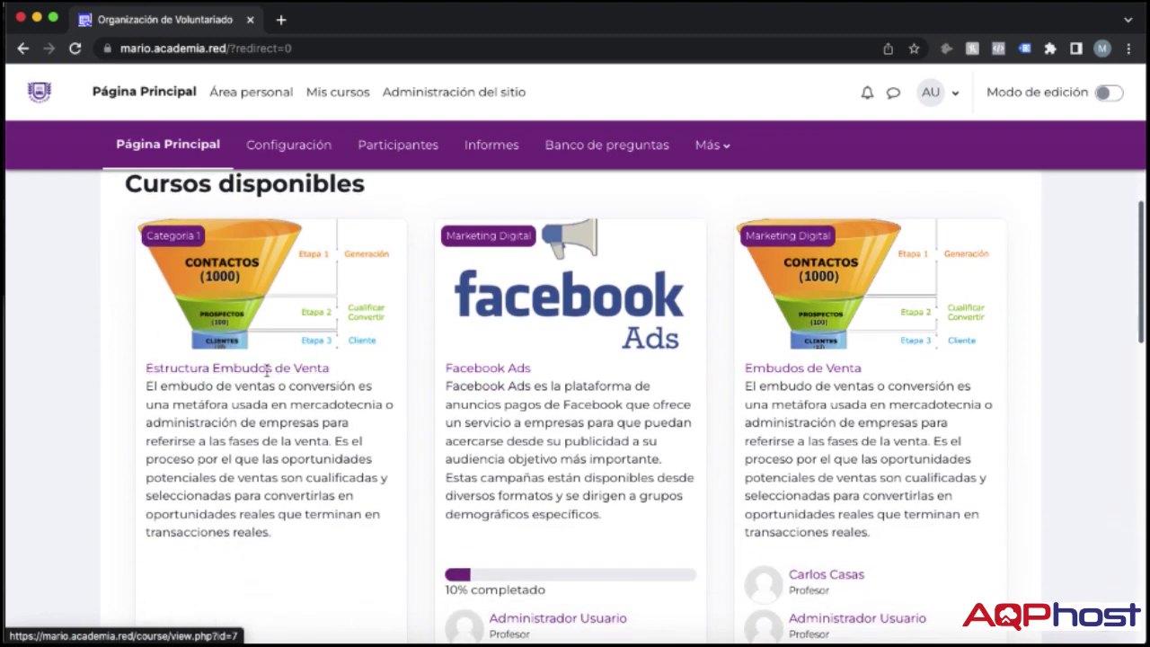
scroll(277, 426, "down", 3)
scroll(278, 430, "up", 2)
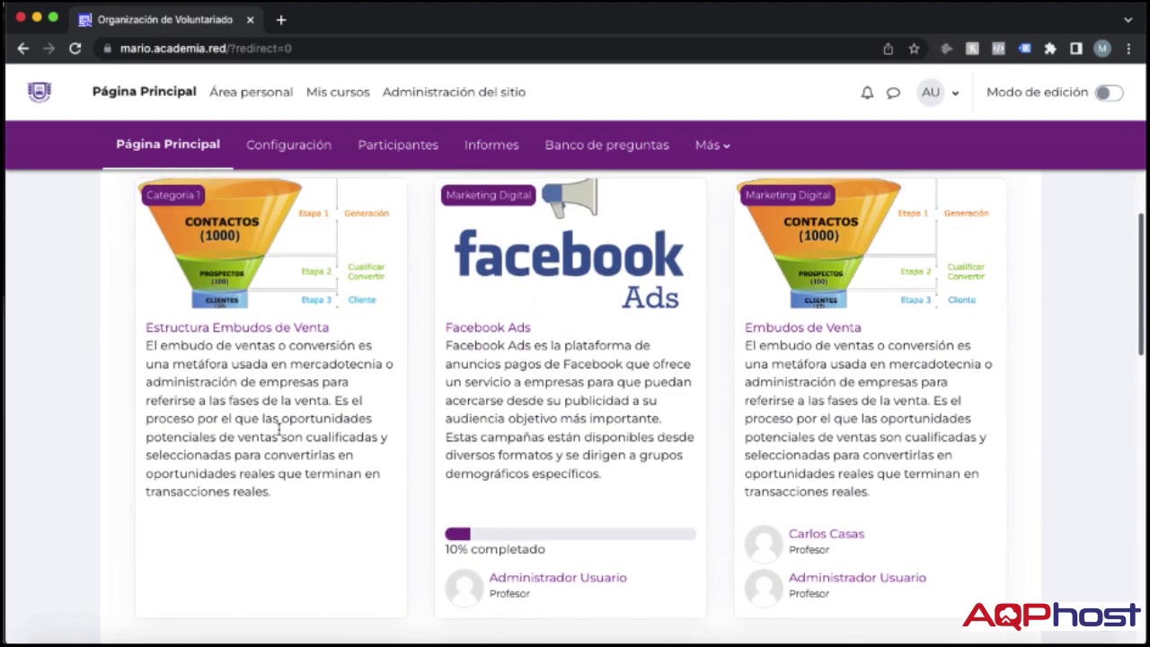
scroll(302, 361, "up", 3)
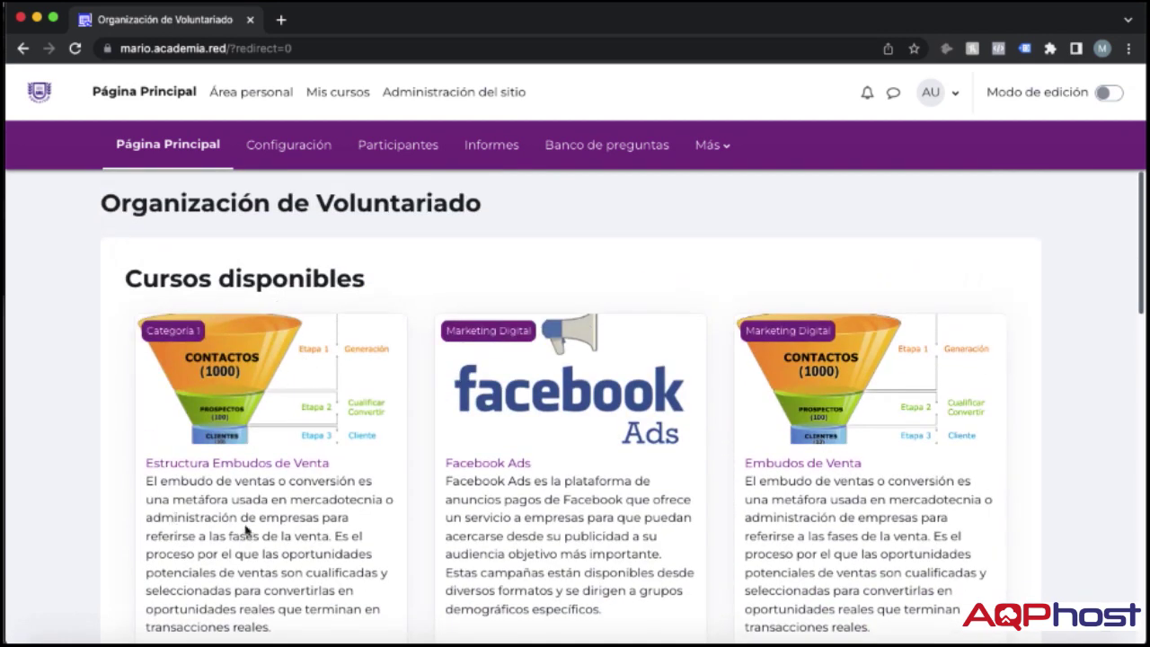
scroll(247, 530, "down", 5)
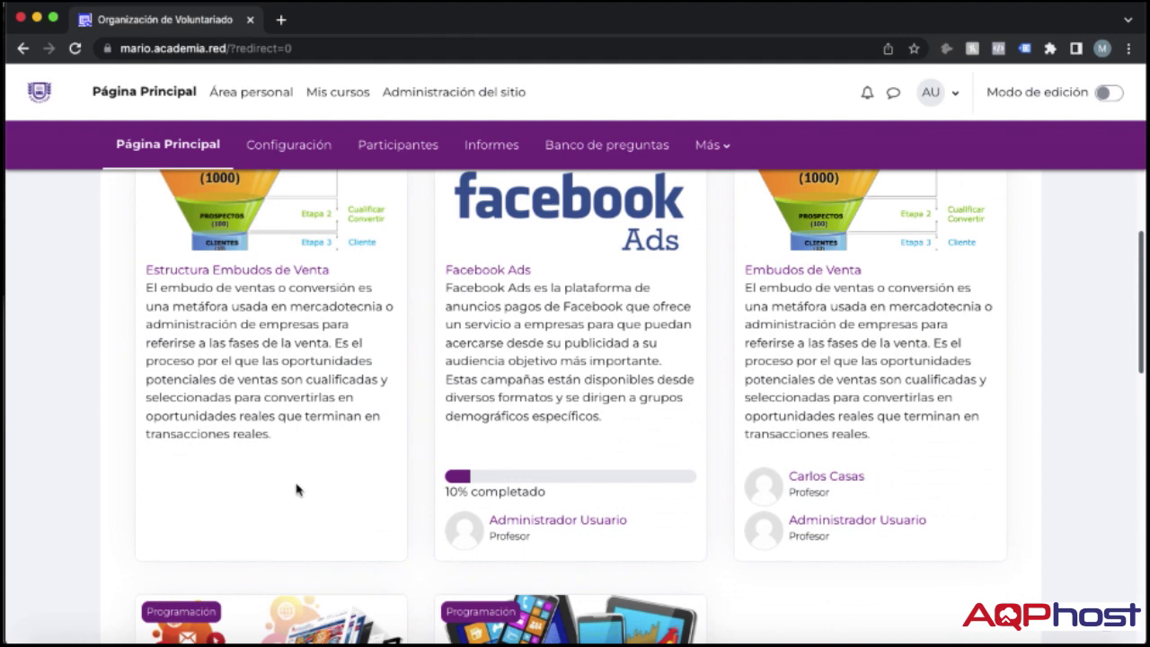
scroll(308, 469, "up", 2)
scroll(308, 469, "up", 1)
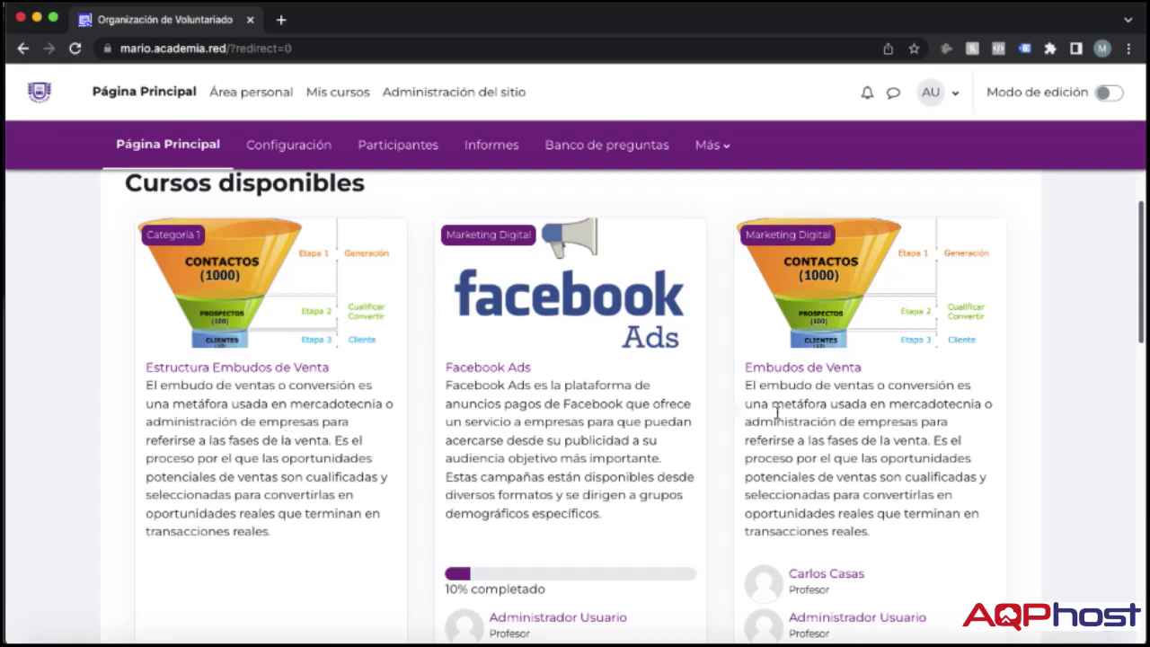
scroll(908, 364, "down", 3)
scroll(906, 362, "up", 3)
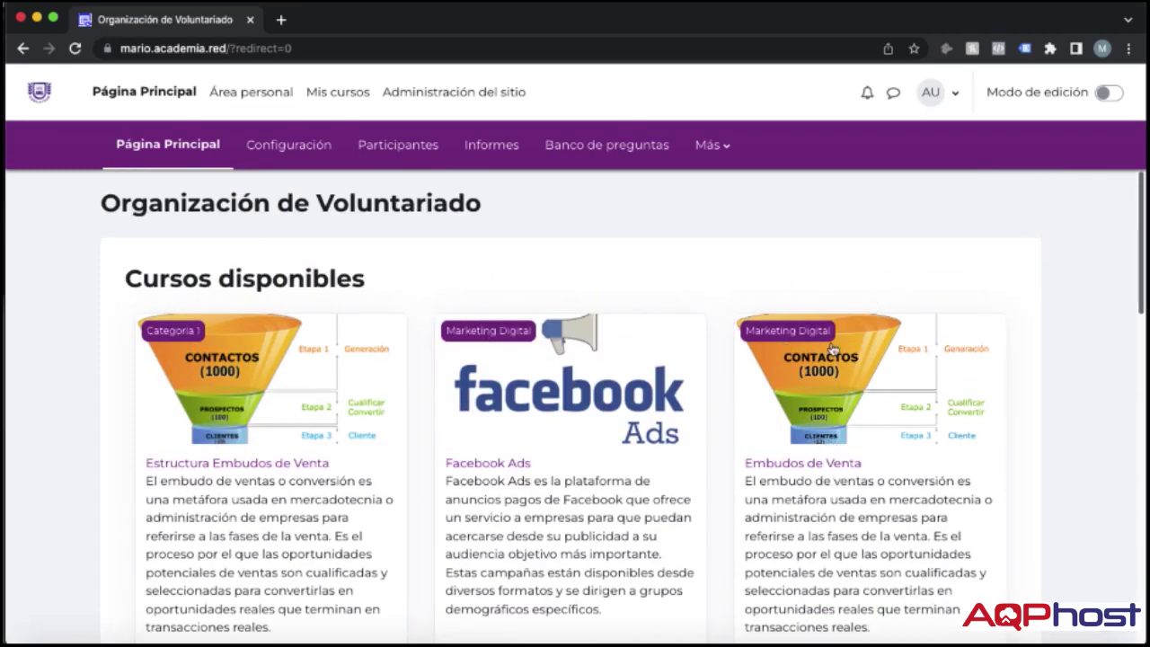
scroll(293, 468, "down", 5)
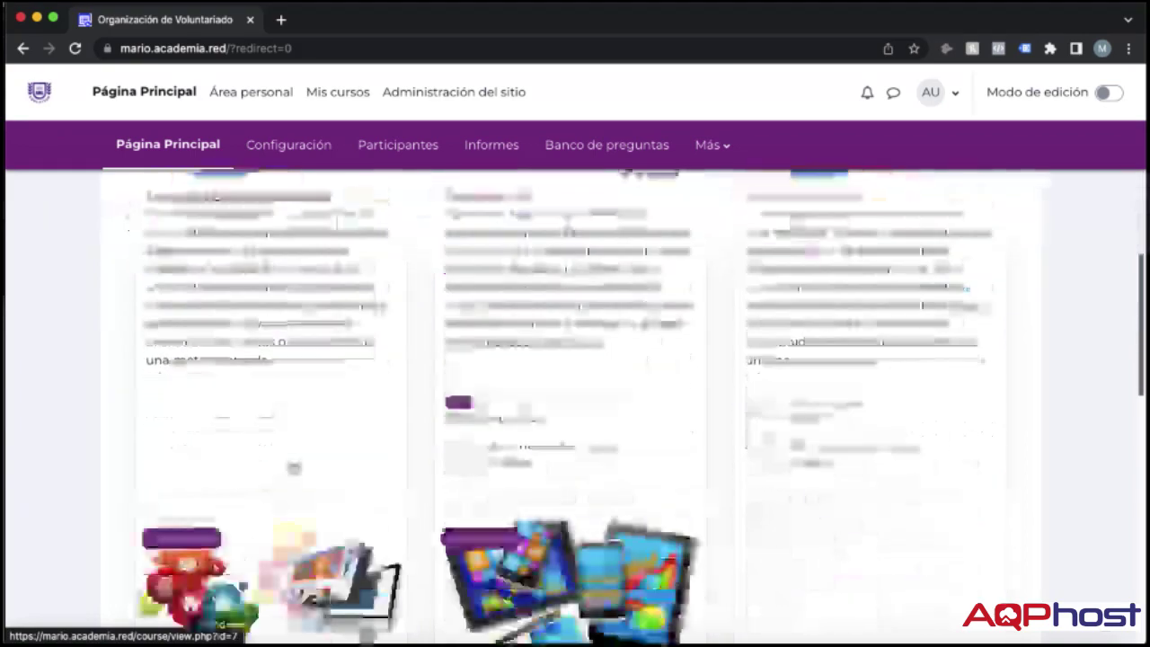
scroll(293, 468, "up", 3)
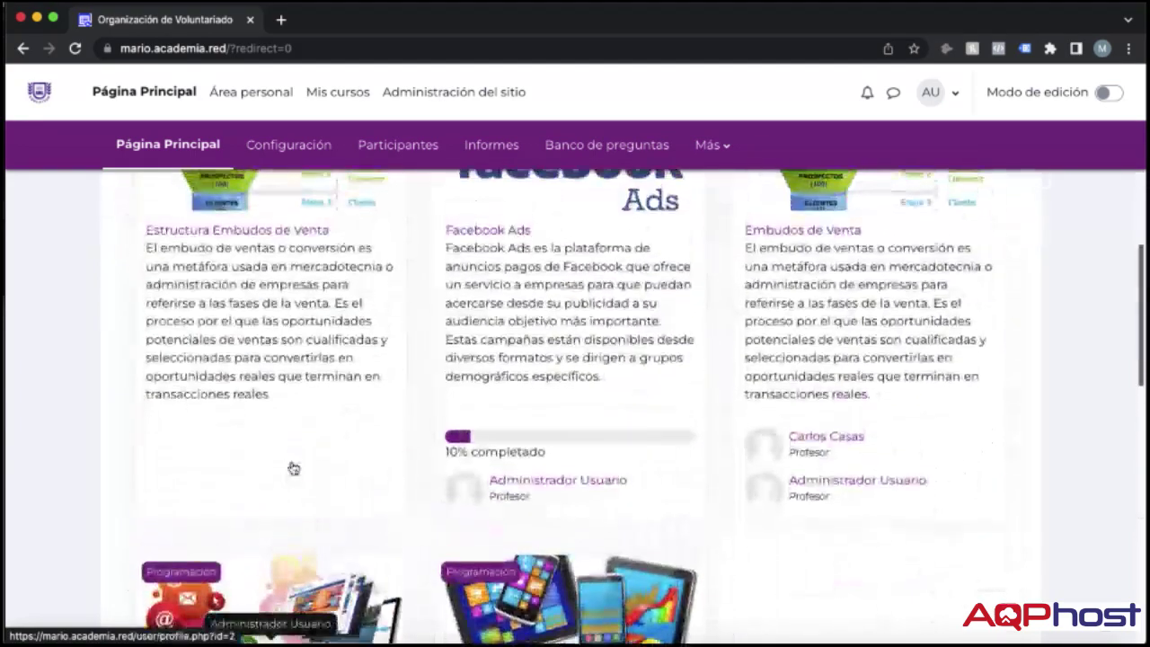
- Open the Estructura Embudos de Venta course from the available courses and examine its General section and topics Tema 1 to Tema 4
scroll(271, 401, "up", 2)
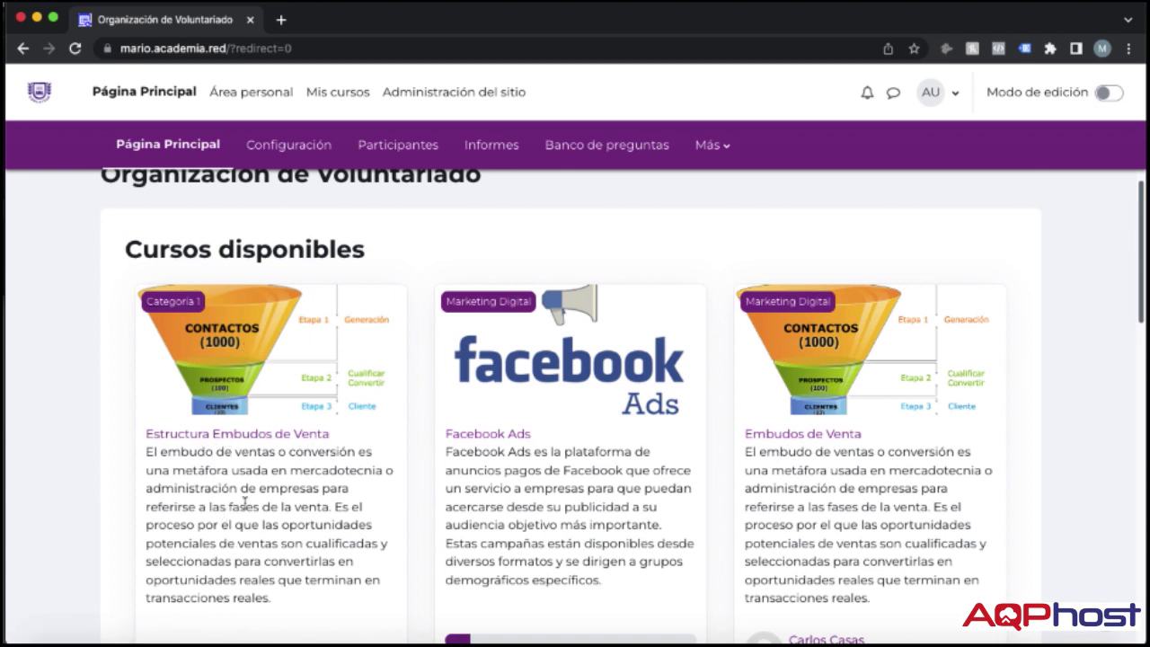
left_click(225, 438)
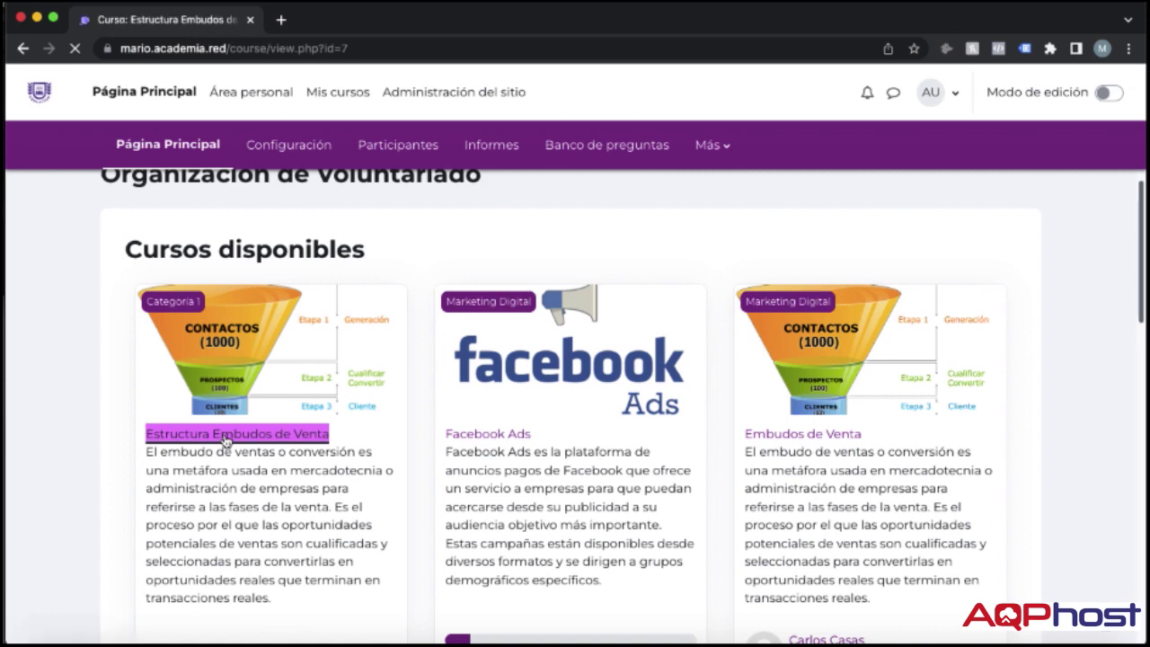
scroll(264, 520, "down", 5)
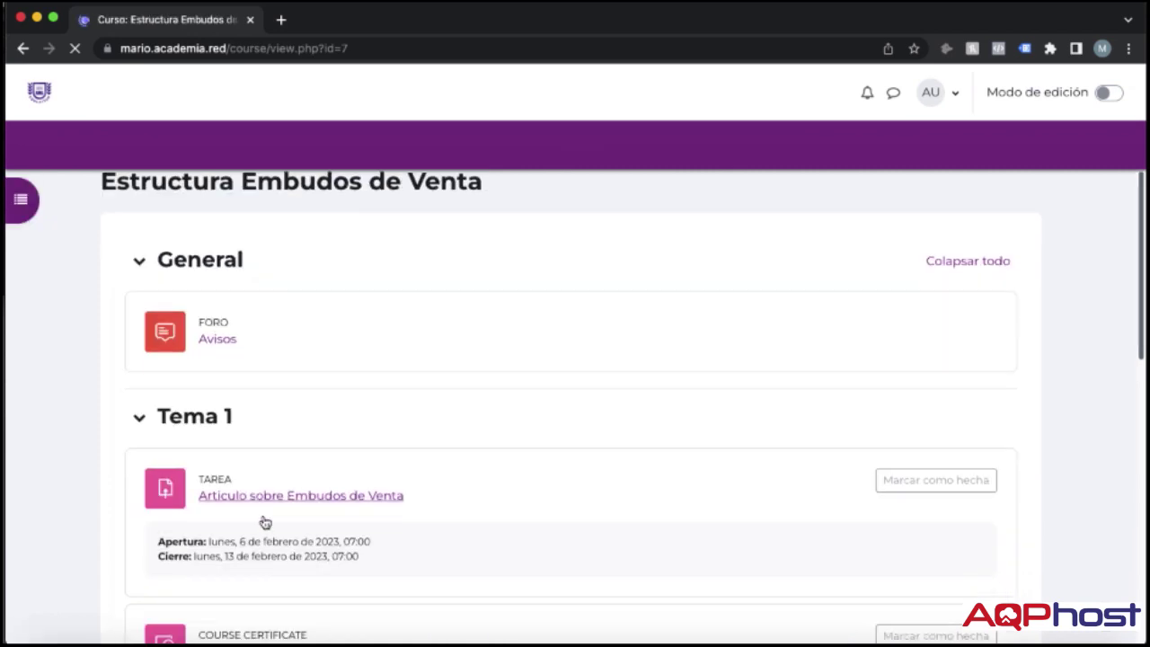
scroll(265, 520, "up", 3)
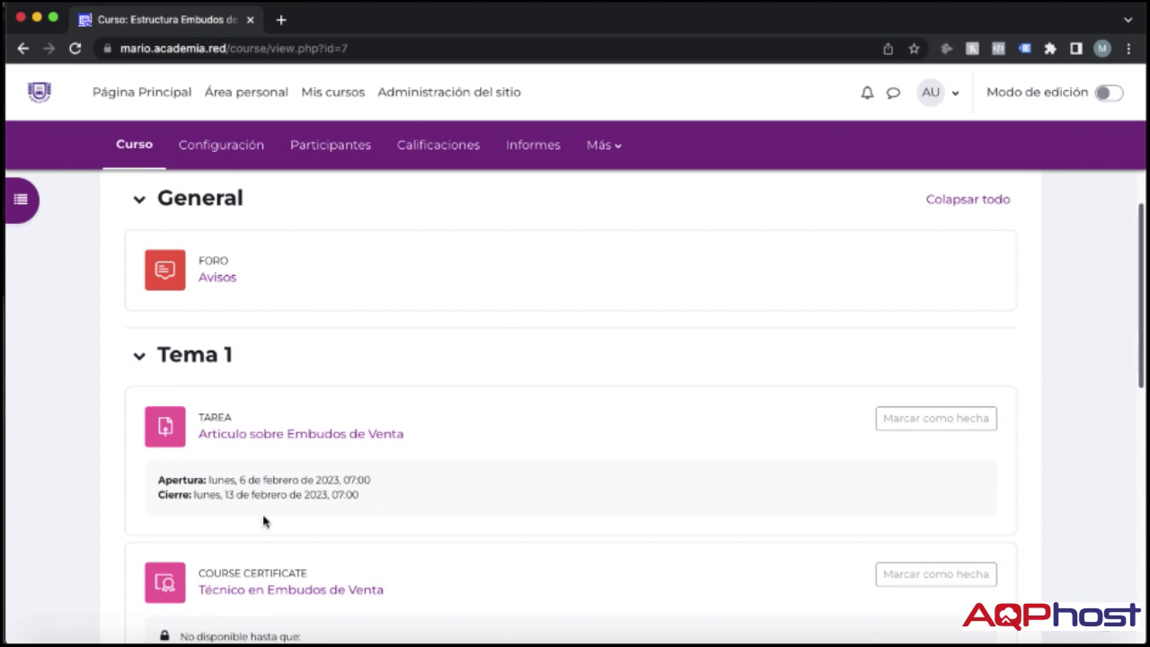
scroll(223, 527, "down", 5)
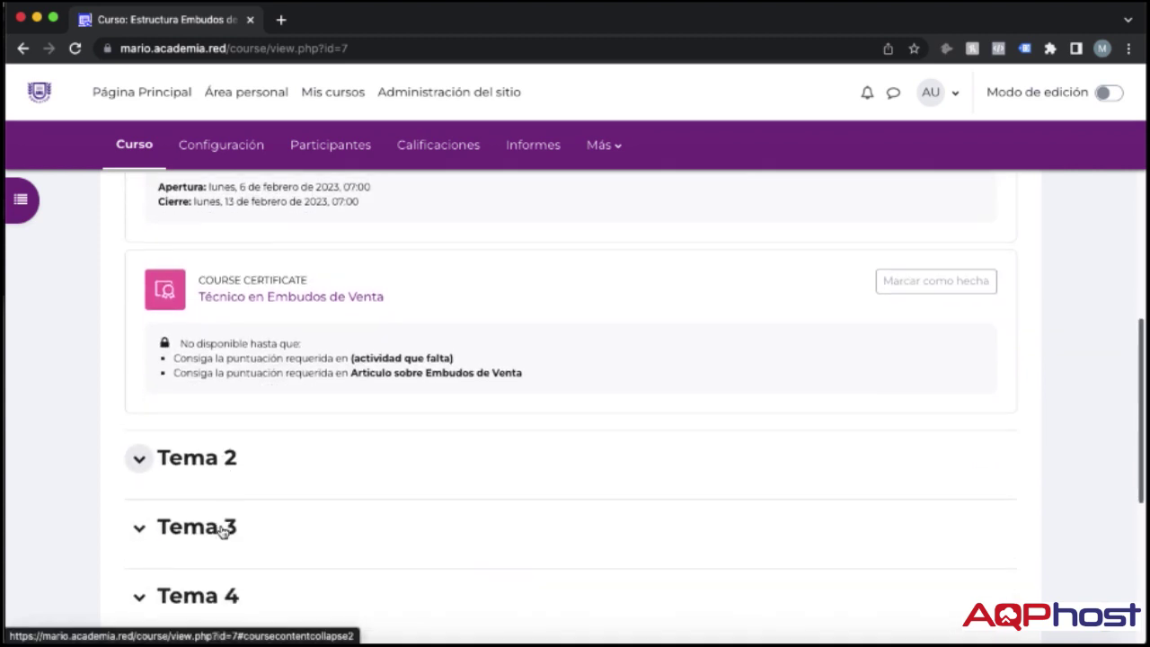
scroll(222, 531, "up", 2)
scroll(222, 531, "up", 5)
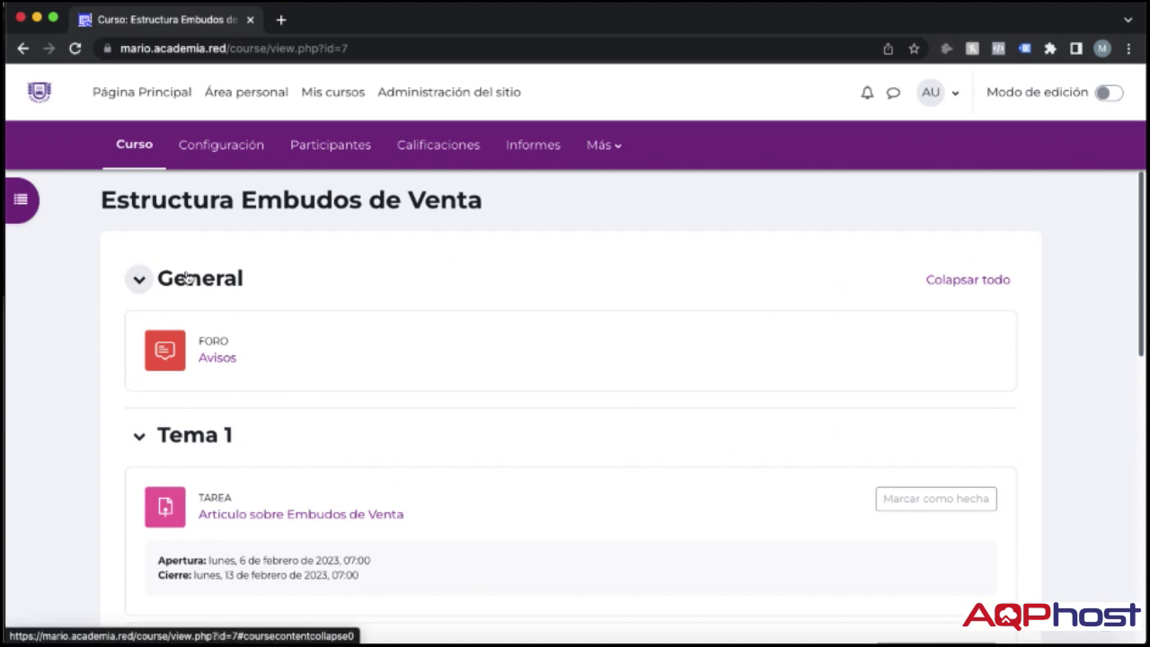
- Return to the site's home page and view the restored course's card under Cursos disponibles
left_click(142, 96)
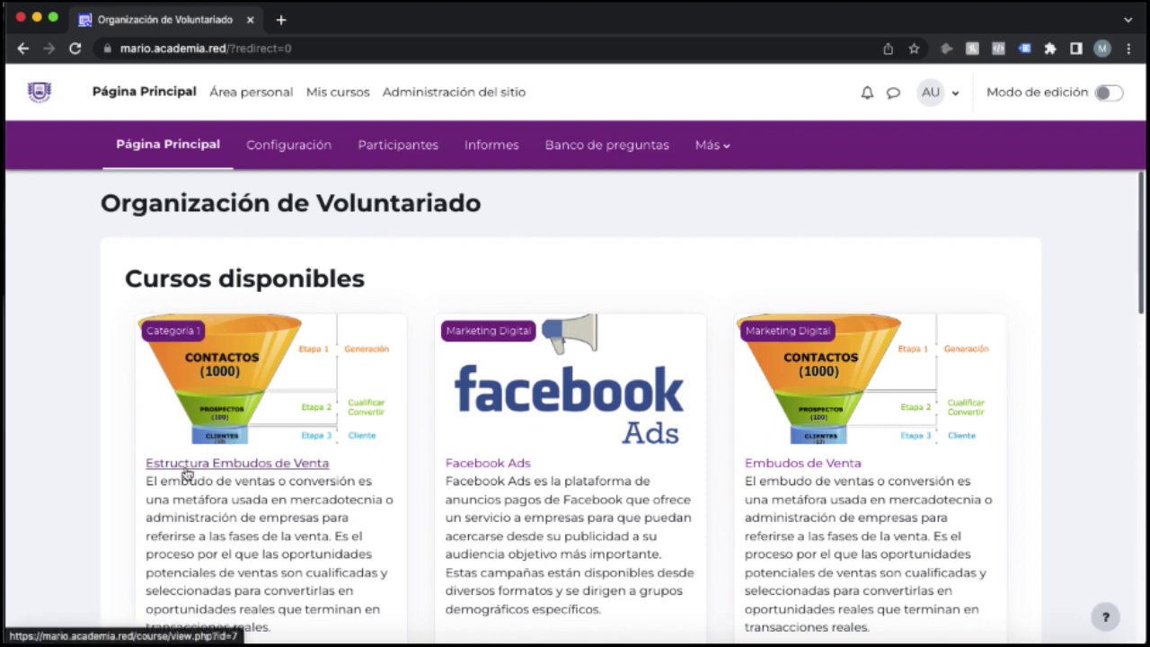
scroll(185, 470, "down", 1)
scroll(185, 467, "up", 1)
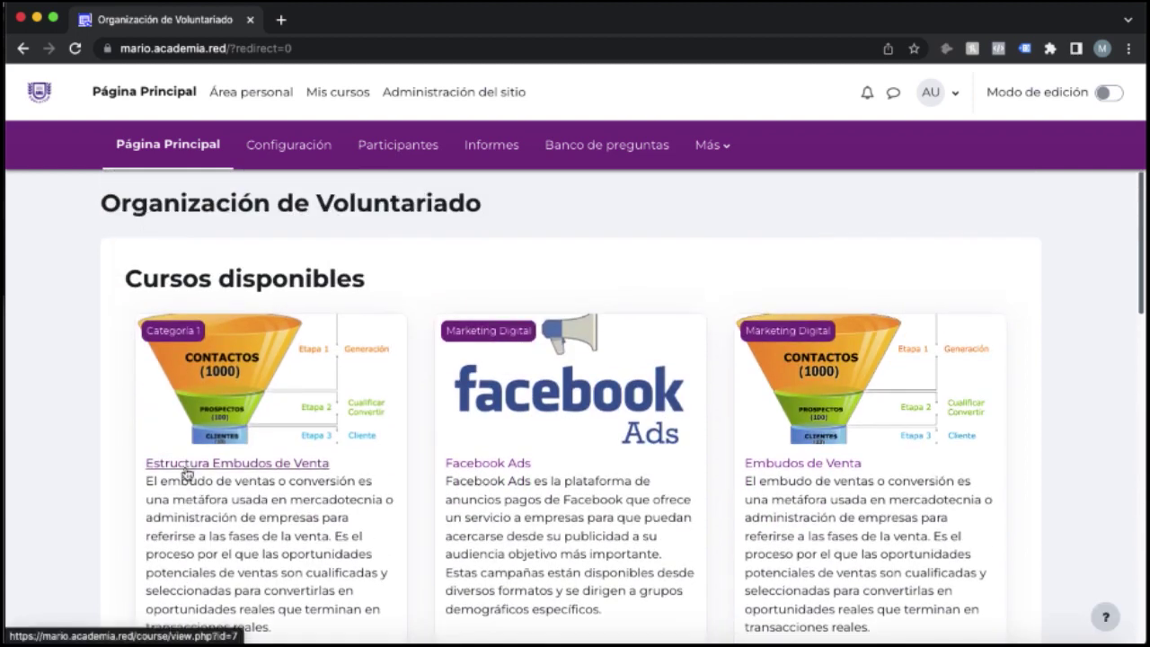